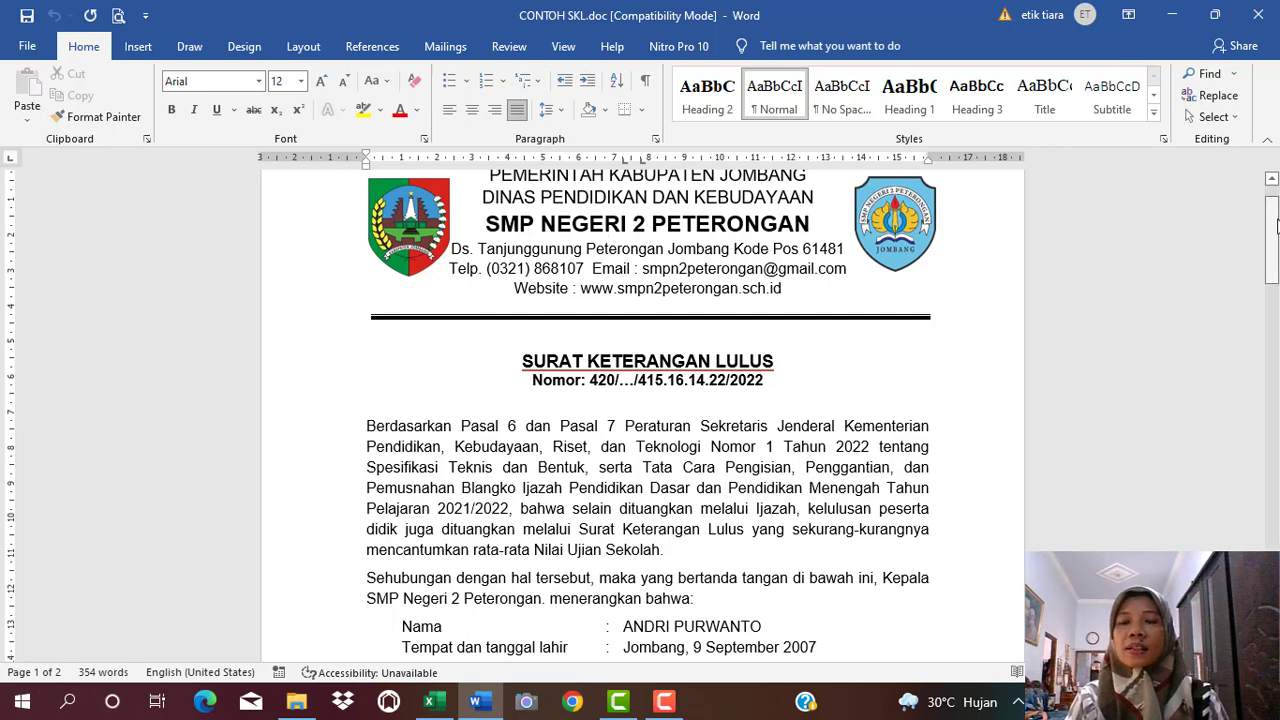
# Examine the sample letter's first page: the student's identity details, the LULUS statement, the average score in figures and words, and the signature block
pyautogui.moveTo(1276, 226); pyautogui.dragTo(1276, 274)
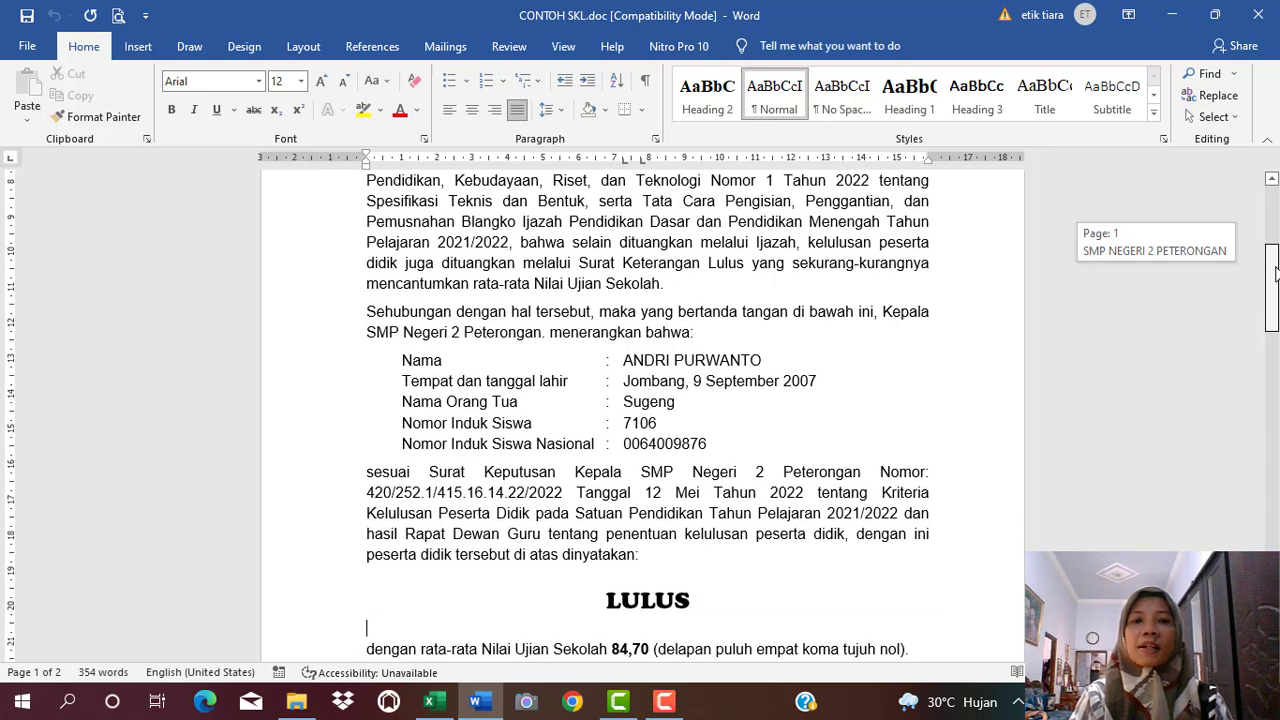
pyautogui.moveTo(1276, 273); pyautogui.dragTo(1276, 273)
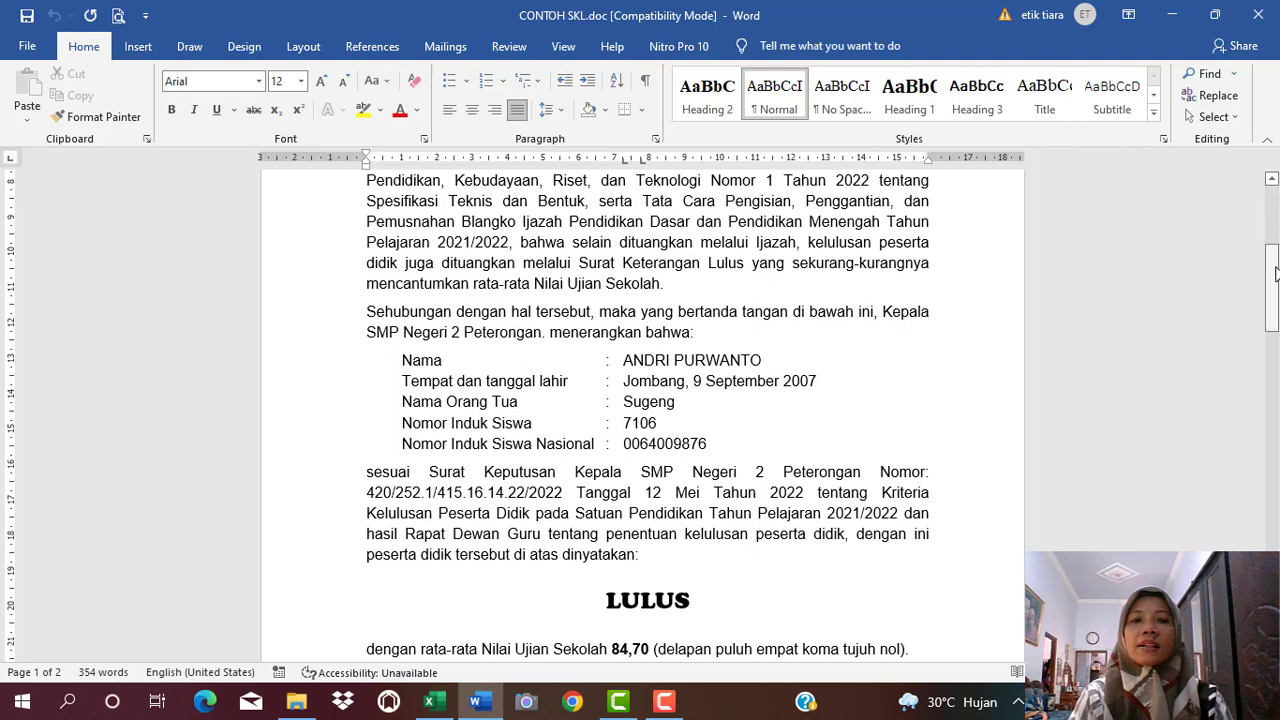
pyautogui.click(460, 423)
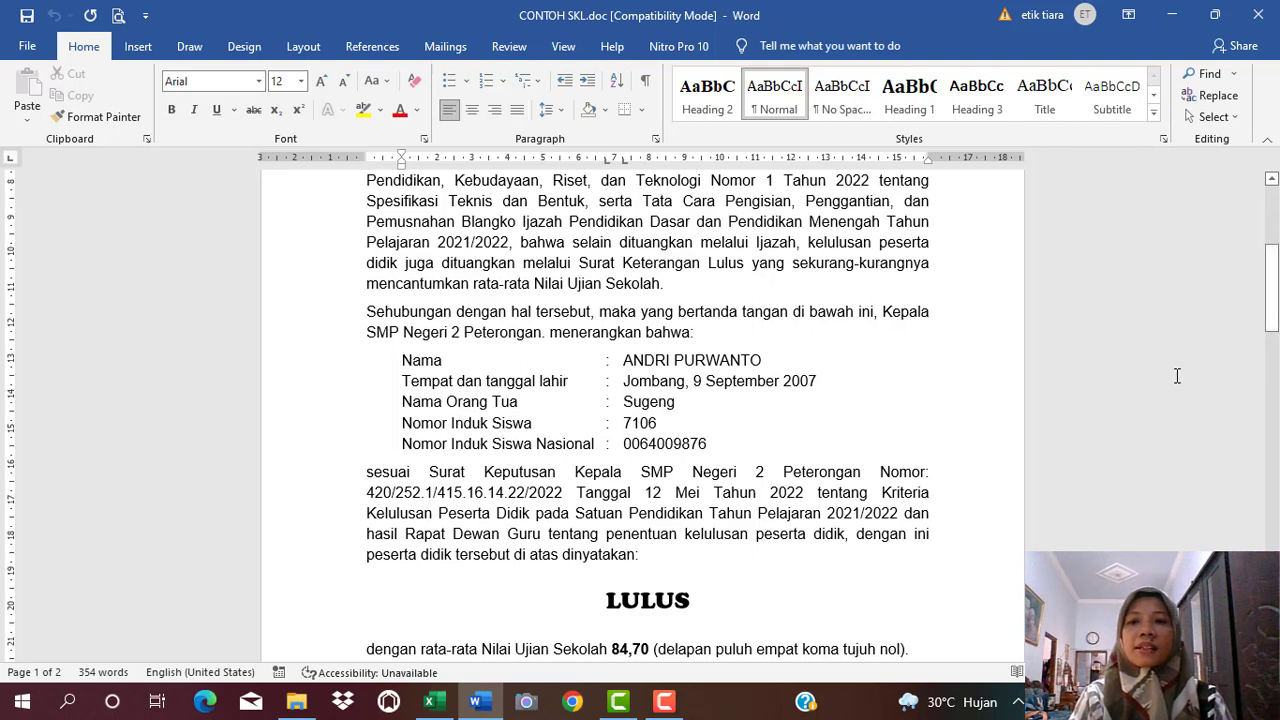
pyautogui.moveTo(1276, 277); pyautogui.dragTo(1276, 301)
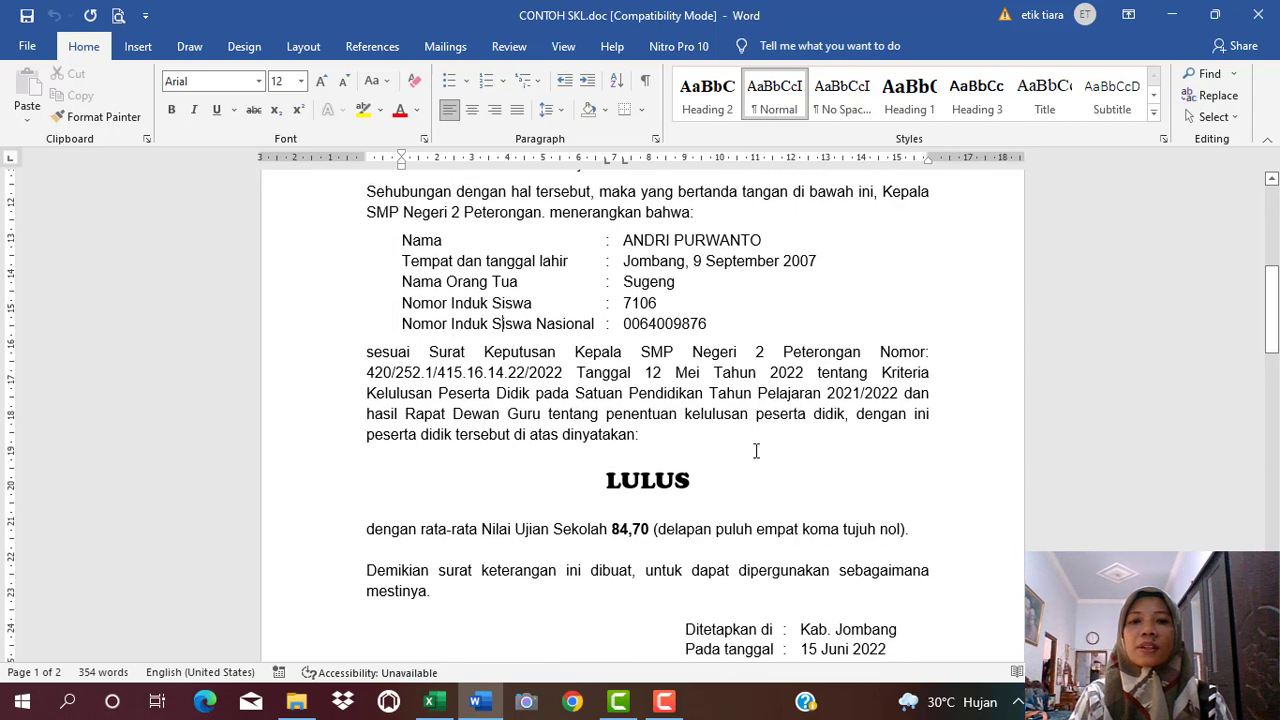
pyautogui.moveTo(605, 481); pyautogui.dragTo(709, 479)
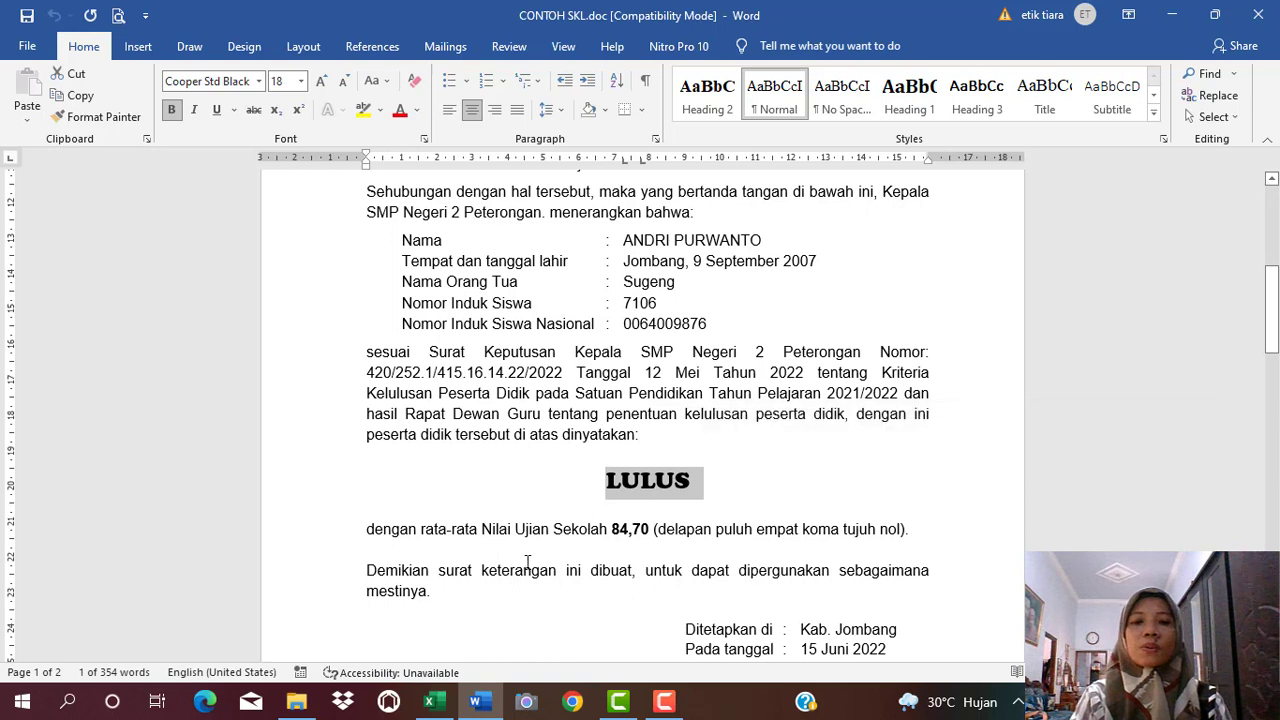
pyautogui.click(531, 560)
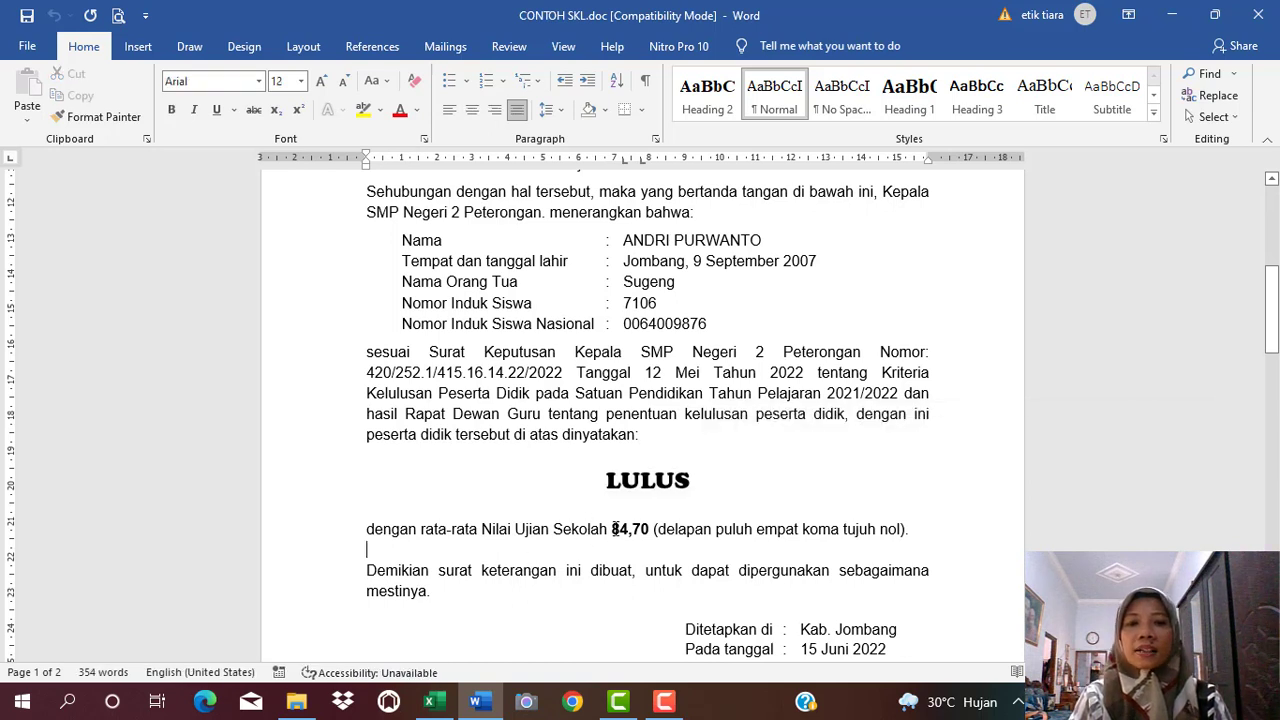
pyautogui.moveTo(614, 528); pyautogui.dragTo(651, 535)
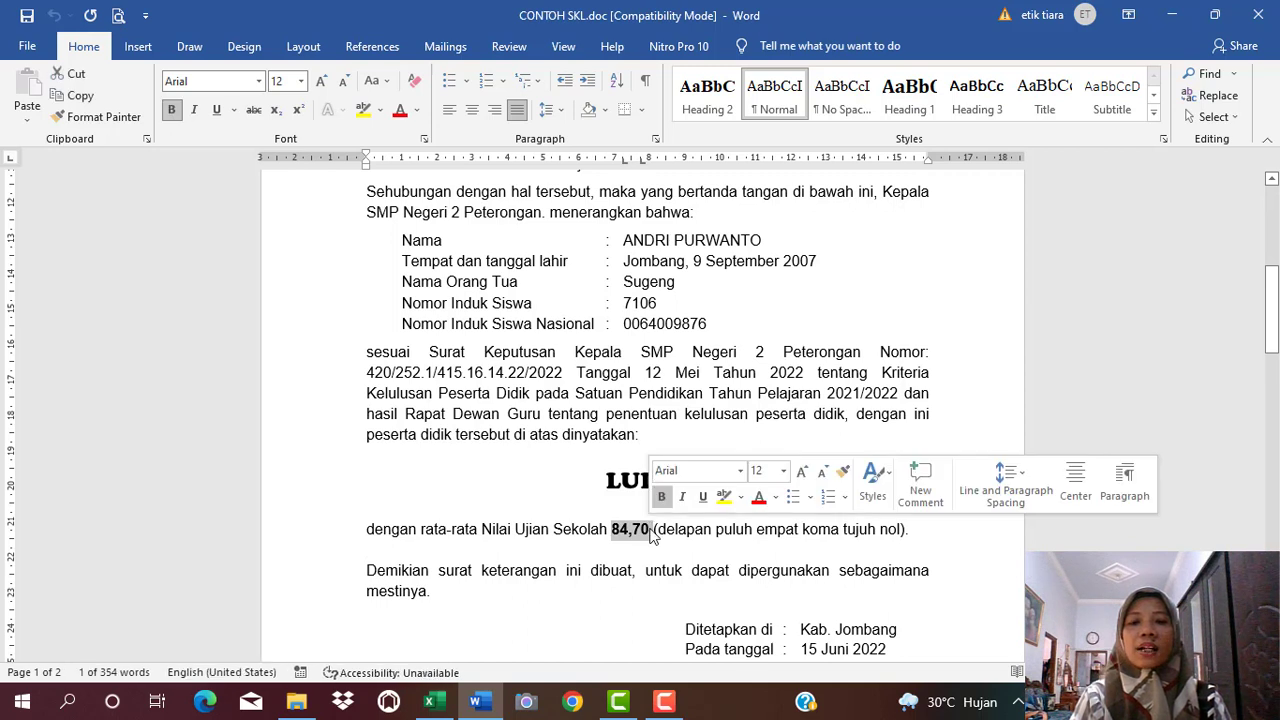
pyautogui.click(724, 538)
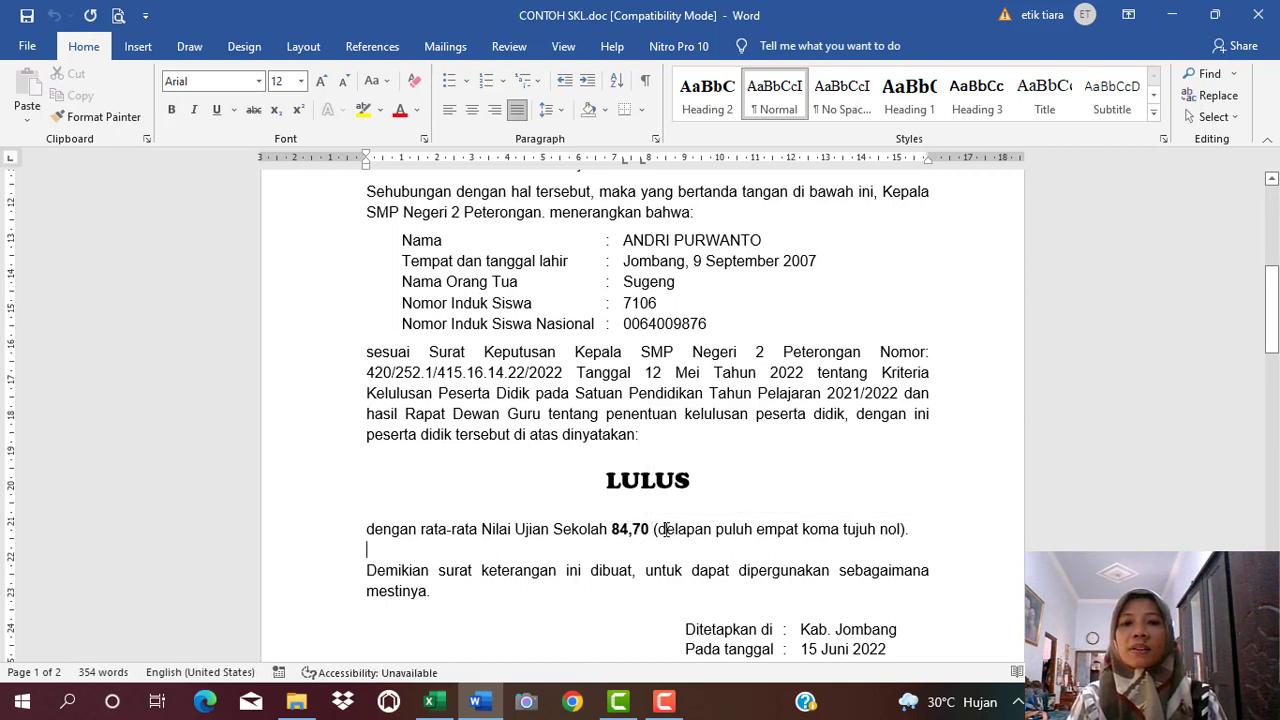
pyautogui.moveTo(658, 530); pyautogui.dragTo(900, 531)
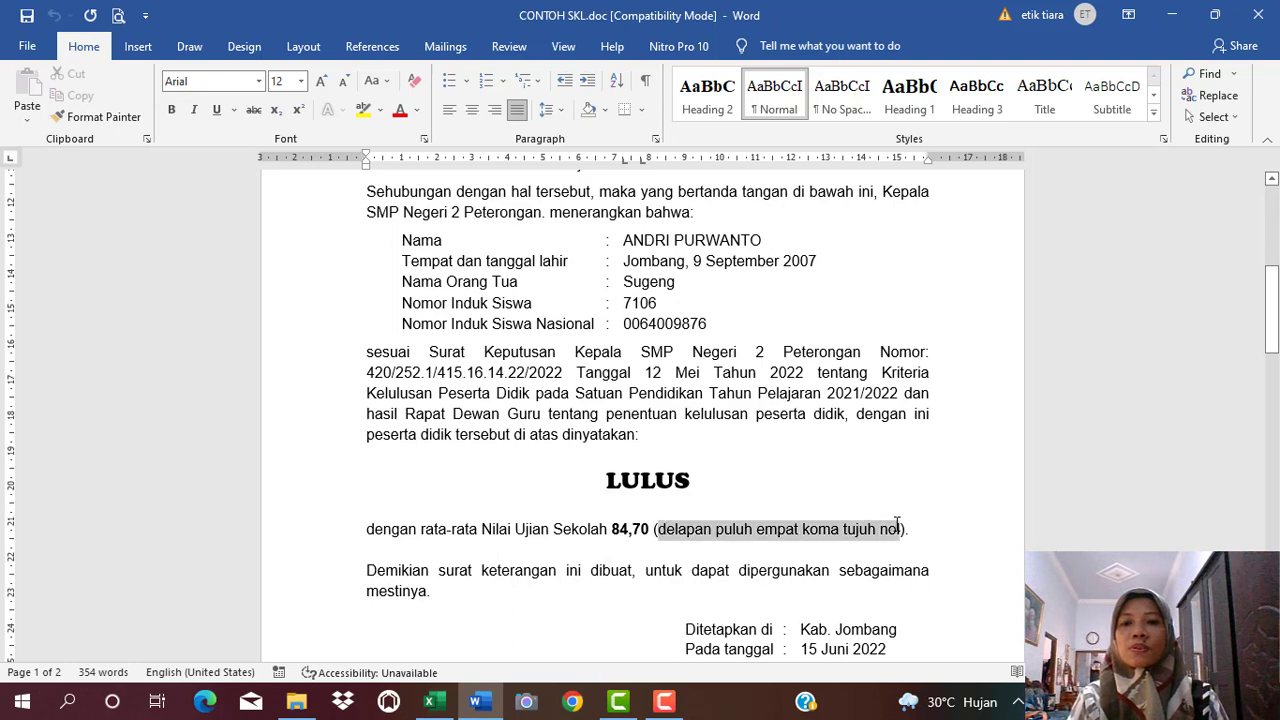
pyautogui.click(826, 585)
pyautogui.moveTo(1275, 323); pyautogui.dragTo(1275, 363)
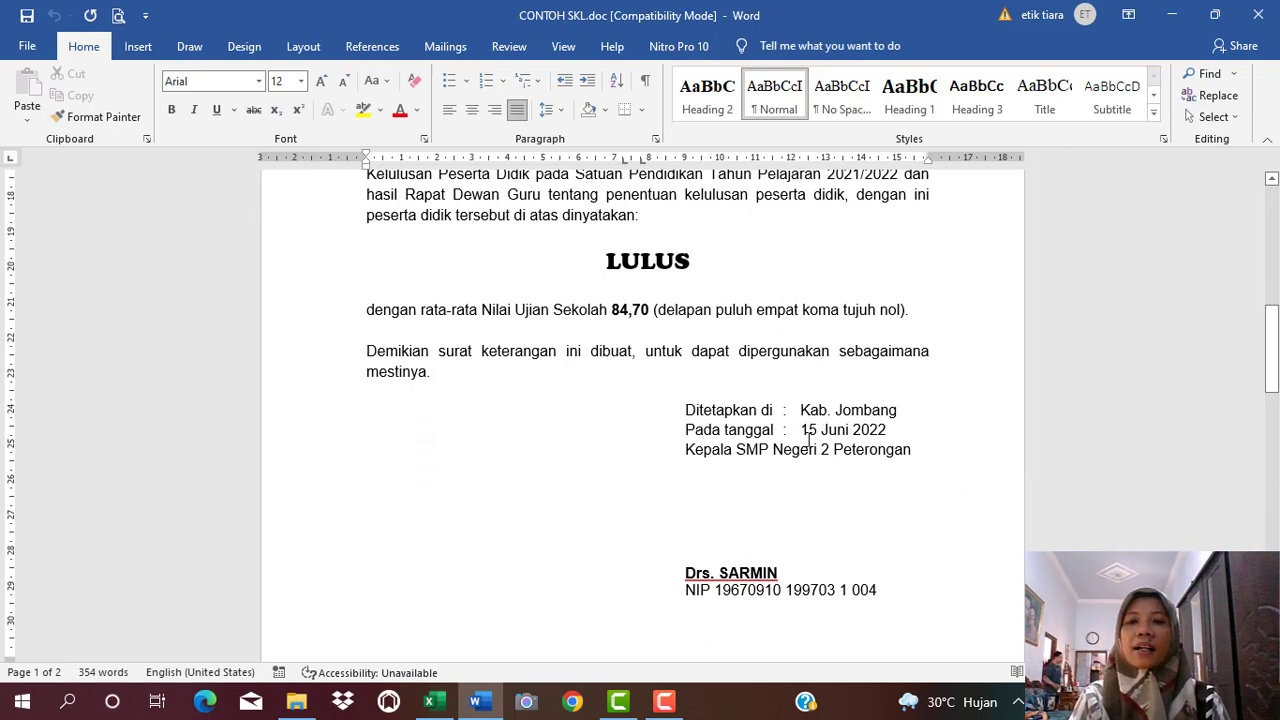
pyautogui.click(913, 427)
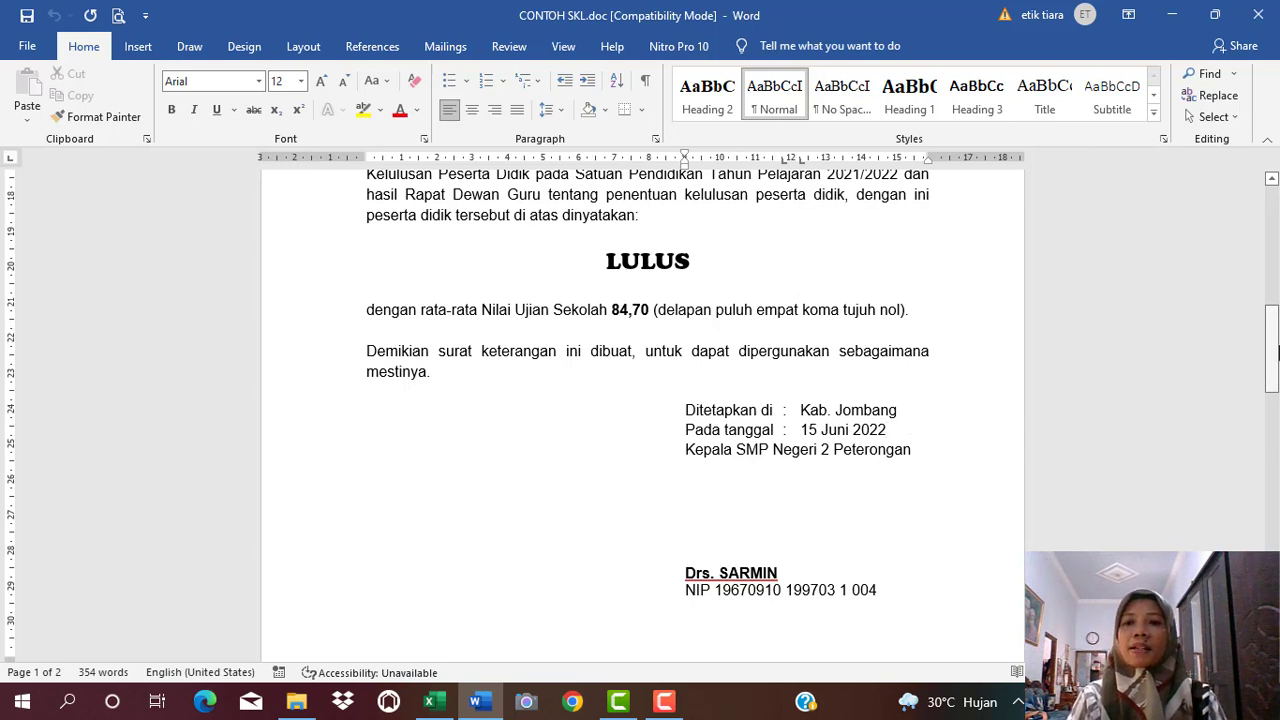
pyautogui.moveTo(1276, 357); pyautogui.dragTo(1276, 370)
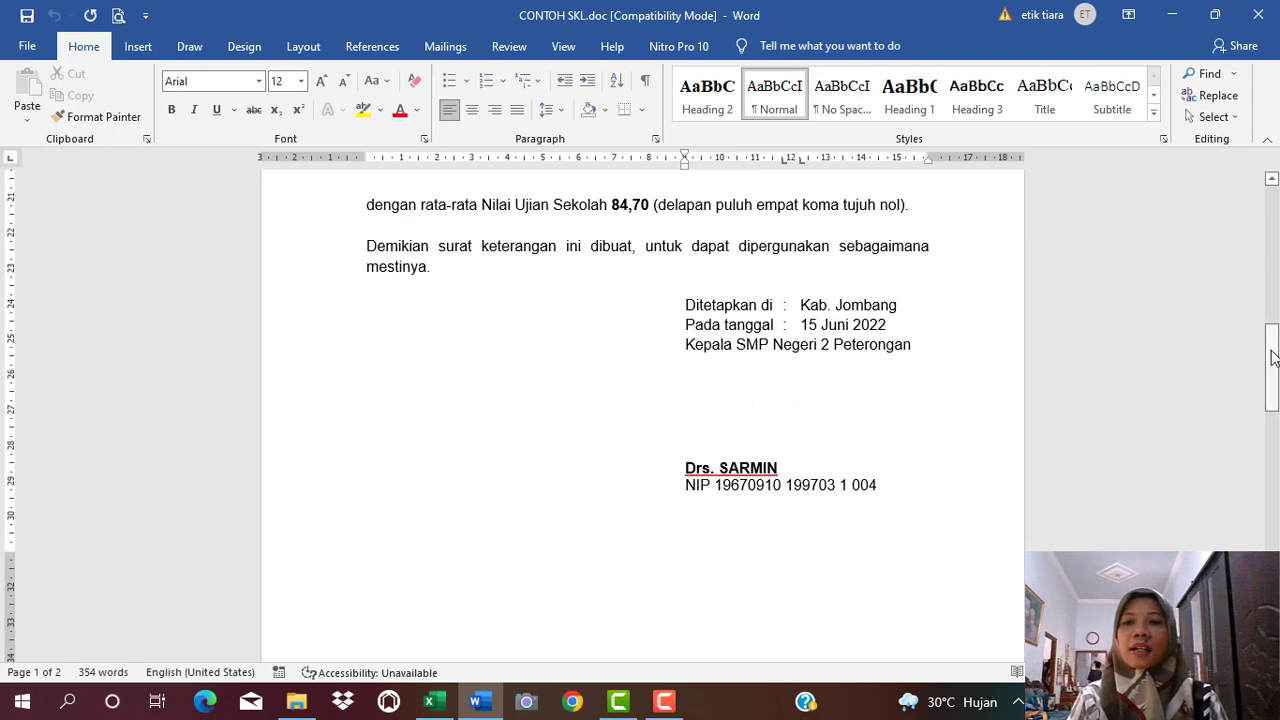
# Examine the Nilai Ujian Sekolah table on the second page, from the Kelompok A subject scores to the Rata-rata row
pyautogui.moveTo(1274, 360); pyautogui.dragTo(1266, 464)
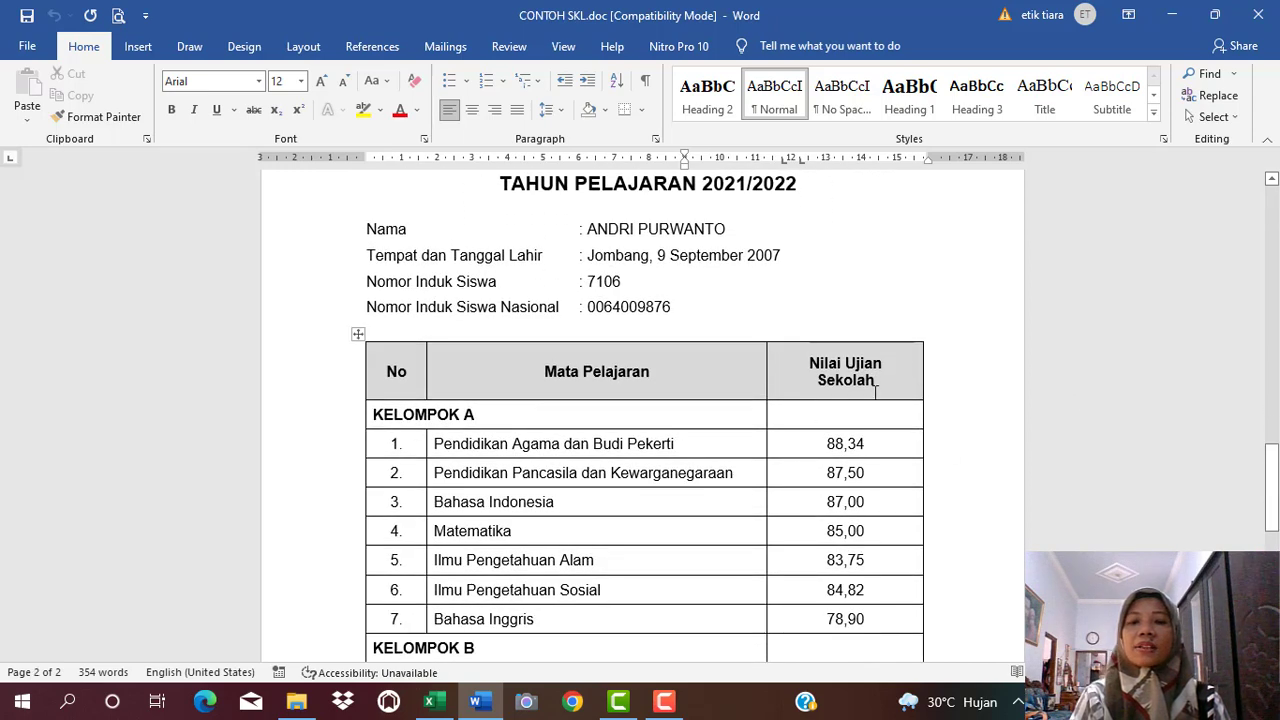
pyautogui.moveTo(825, 446); pyautogui.dragTo(893, 446)
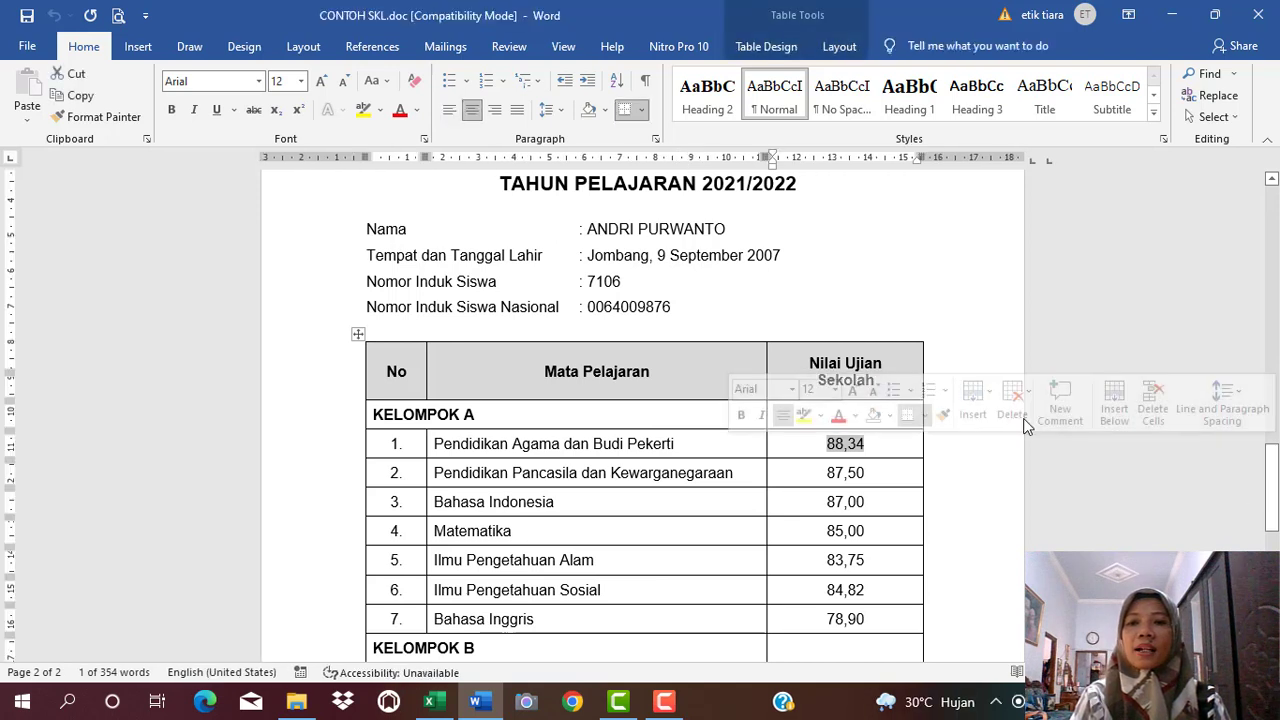
pyautogui.click(891, 452)
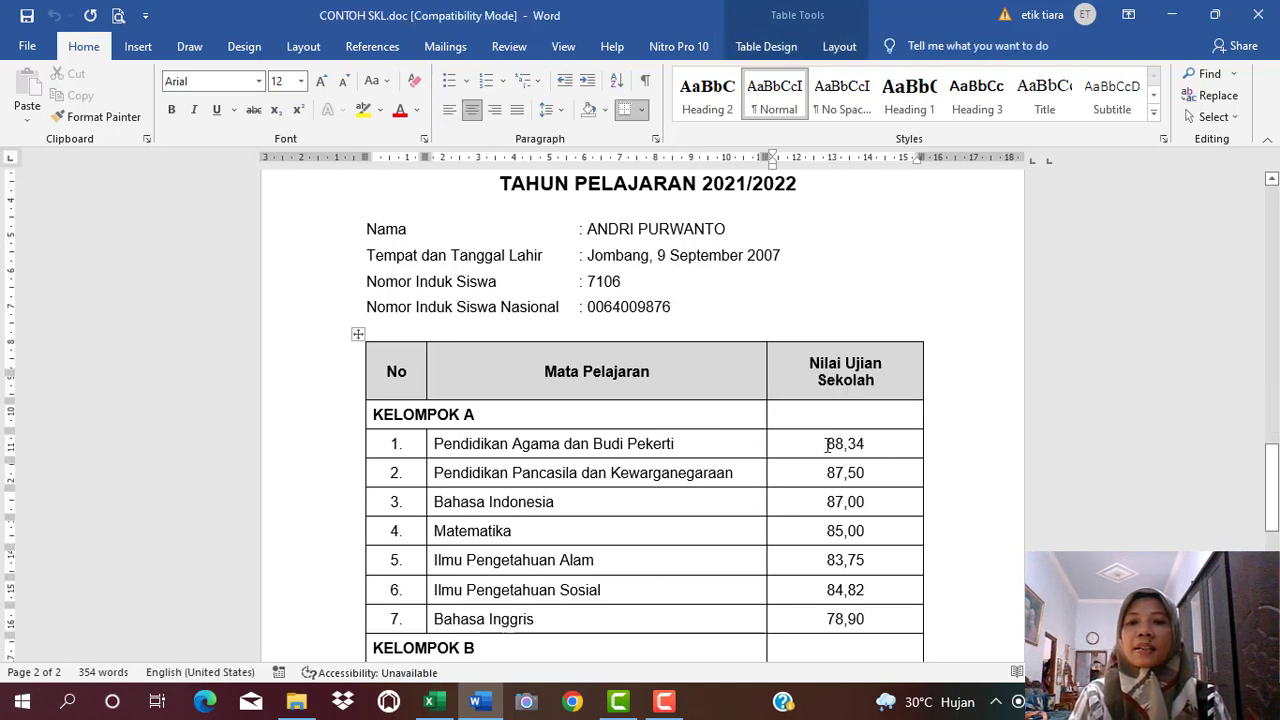
pyautogui.moveTo(826, 445); pyautogui.dragTo(871, 446)
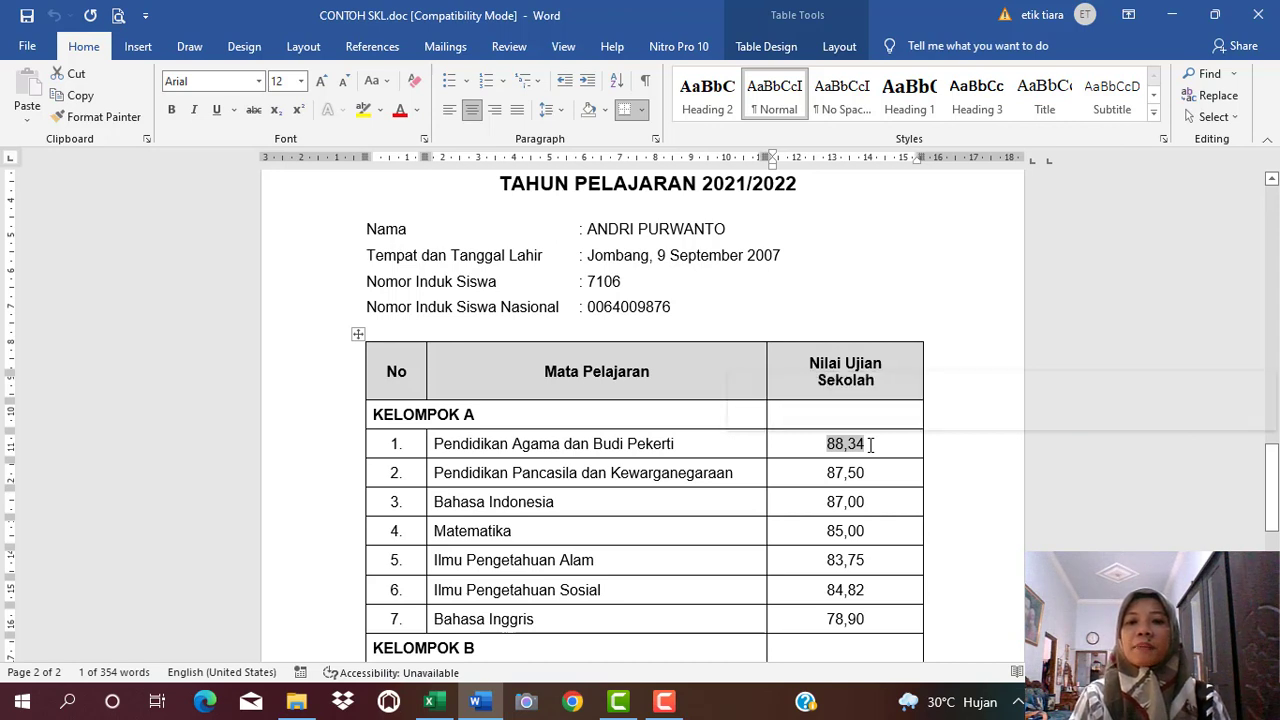
pyautogui.click(871, 446)
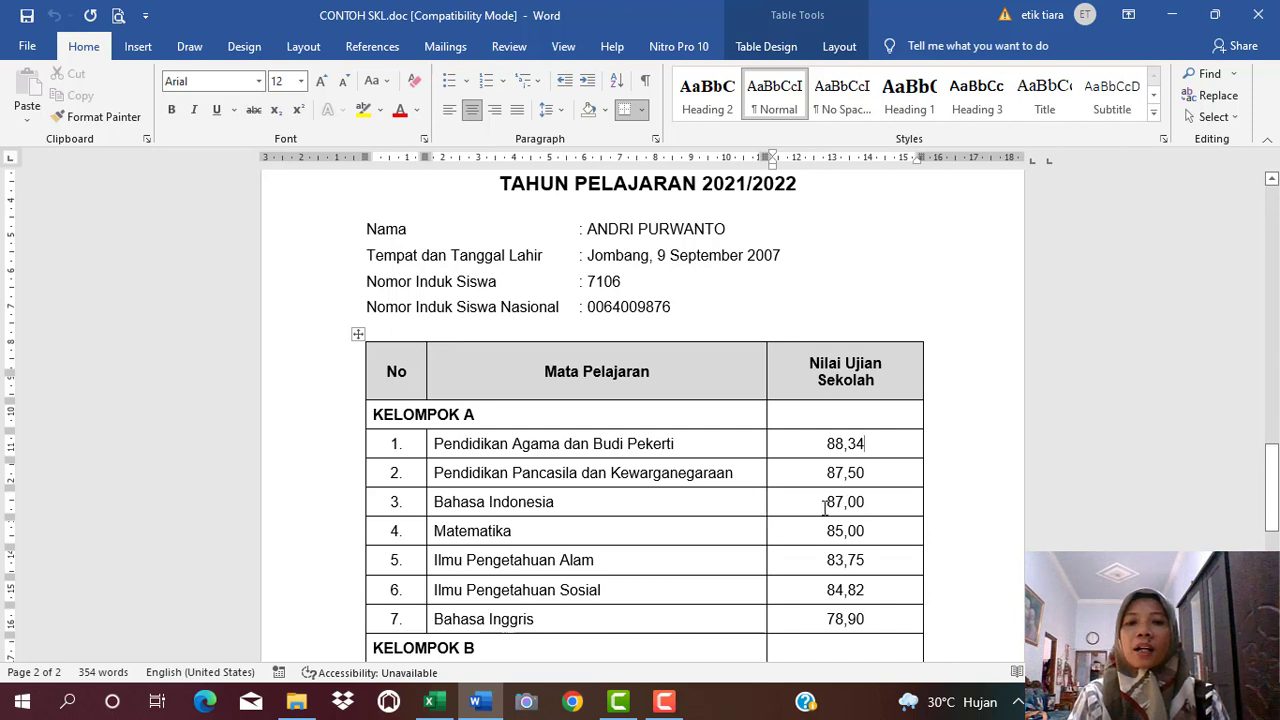
pyautogui.moveTo(826, 501); pyautogui.dragTo(869, 503)
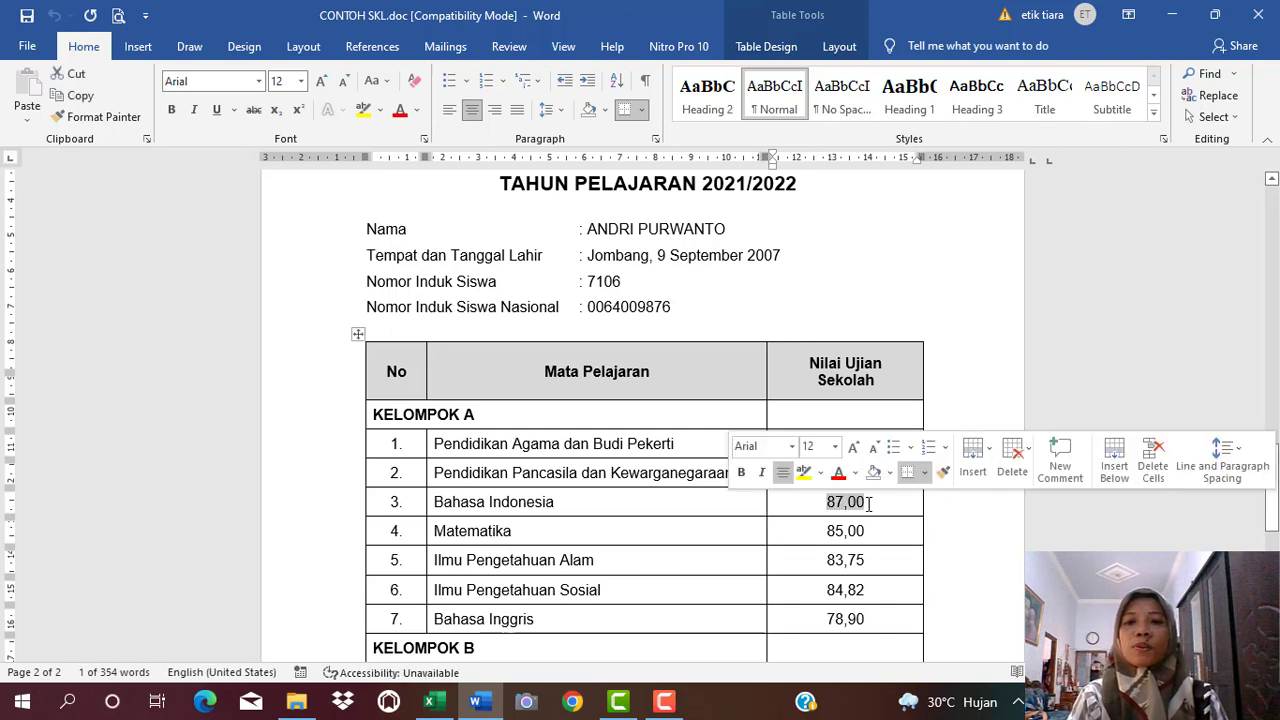
pyautogui.click(869, 503)
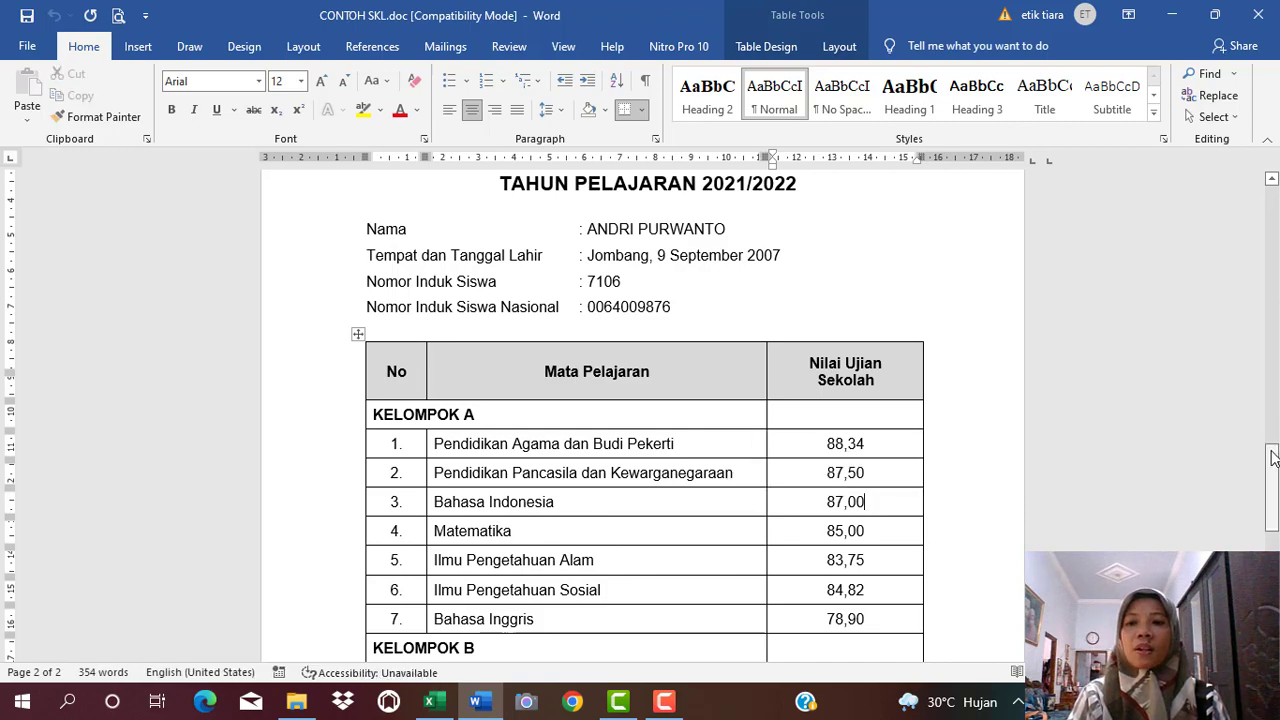
pyautogui.moveTo(1275, 462); pyautogui.dragTo(1275, 508)
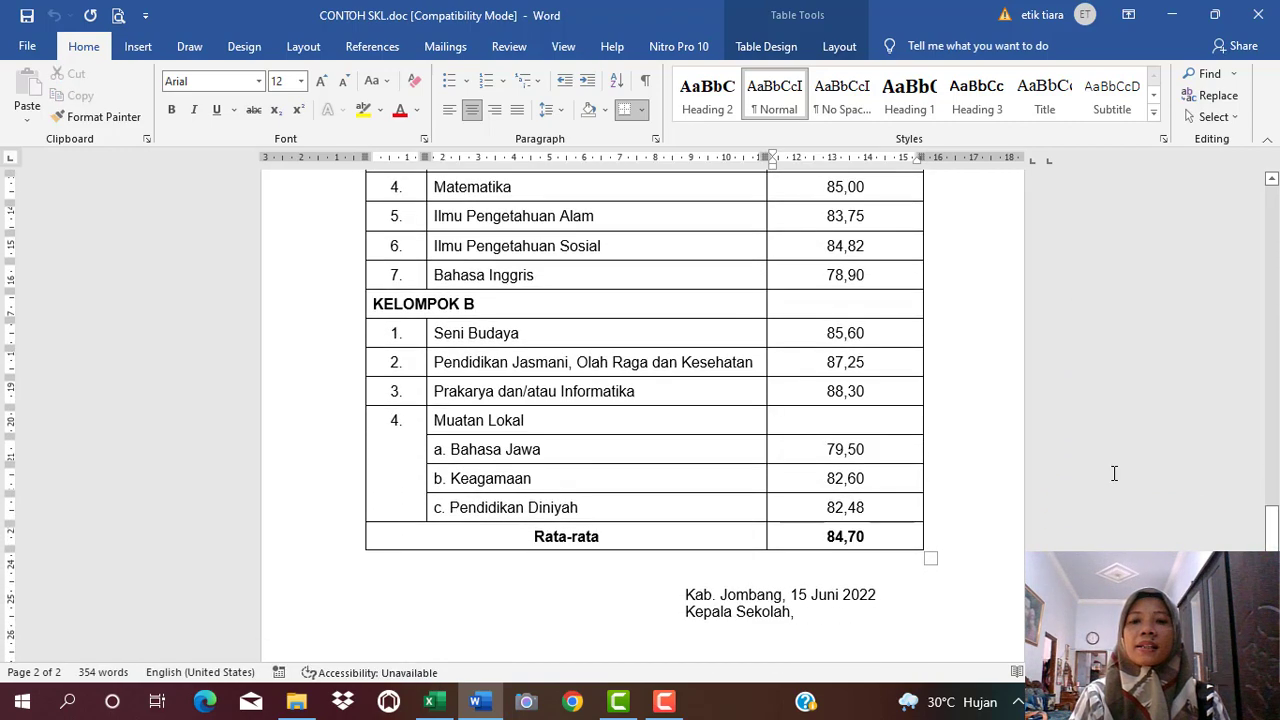
pyautogui.moveTo(823, 537); pyautogui.dragTo(875, 537)
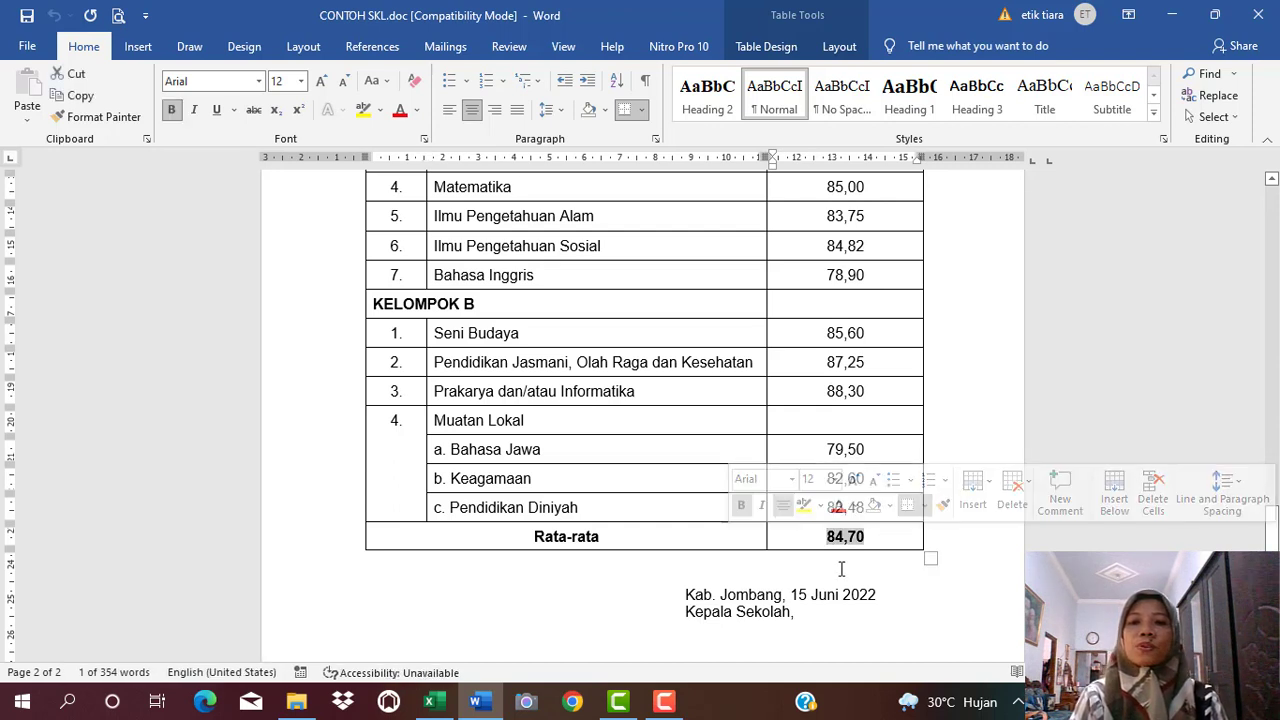
pyautogui.click(839, 571)
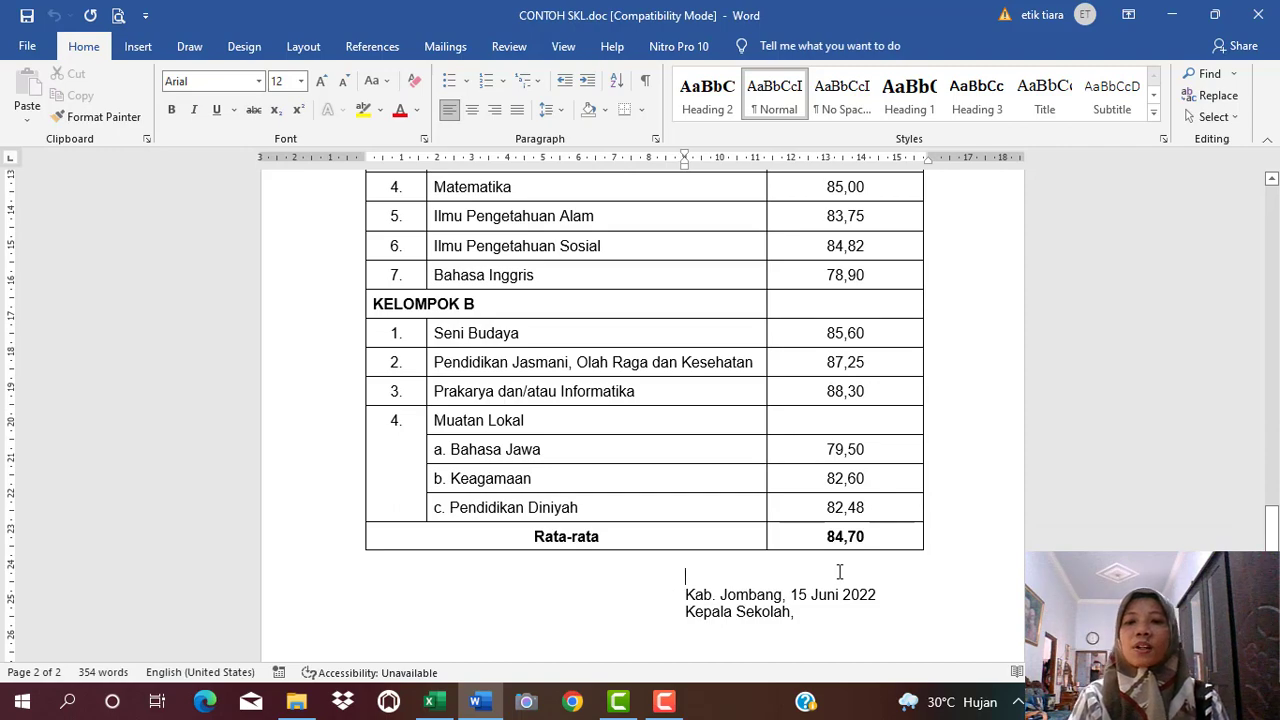
# Return to the first page and highlight the student's identity block, from the name to the Nomor Induk Siswa Nasional line
pyautogui.moveTo(1274, 528); pyautogui.dragTo(1274, 262)
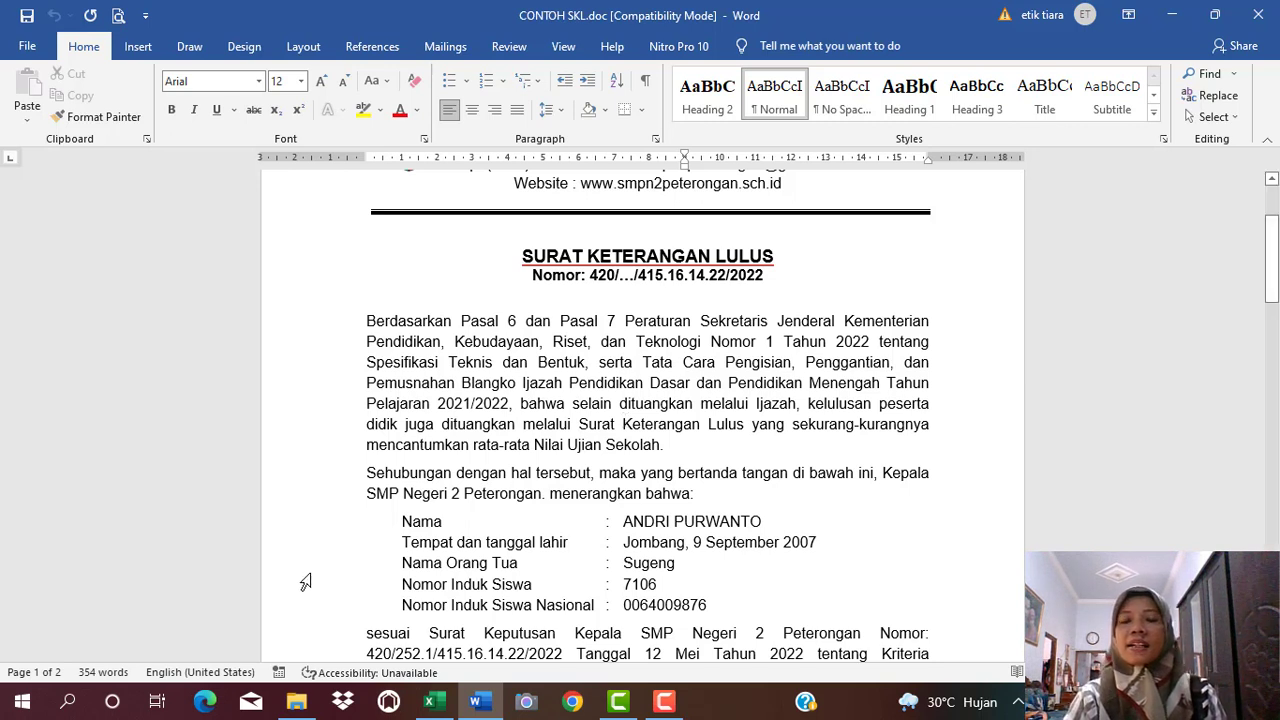
pyautogui.click(627, 520)
pyautogui.moveTo(654, 538); pyautogui.dragTo(726, 612)
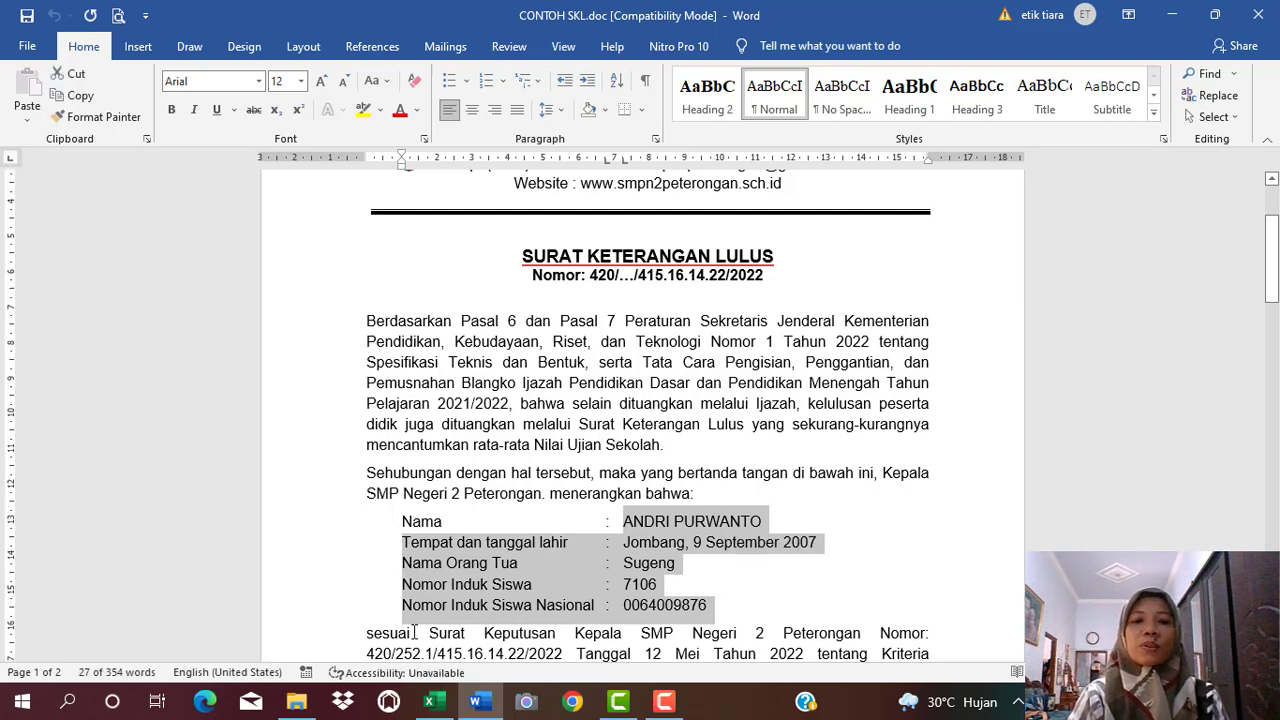
# Switch to the 0. SKL folder in File Explorer, identify the data and template files, and open DATA SISWA.xlsx
pyautogui.click(295, 706)
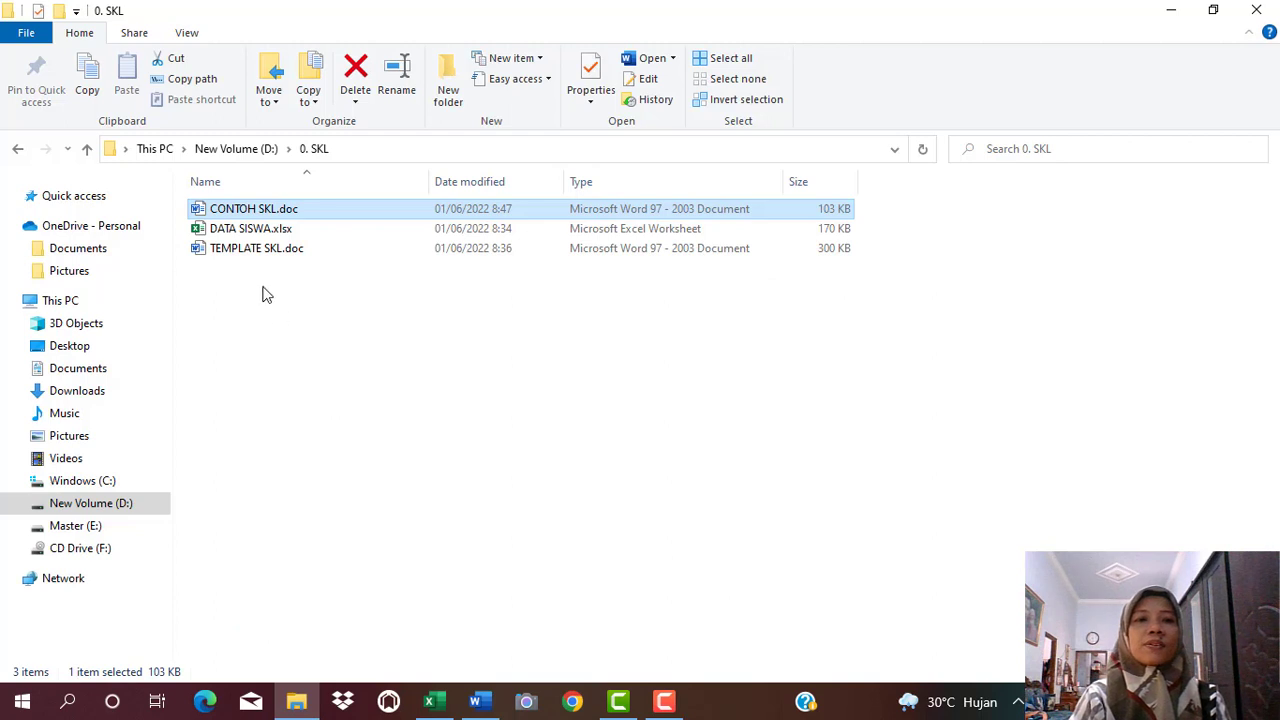
pyautogui.click(240, 230)
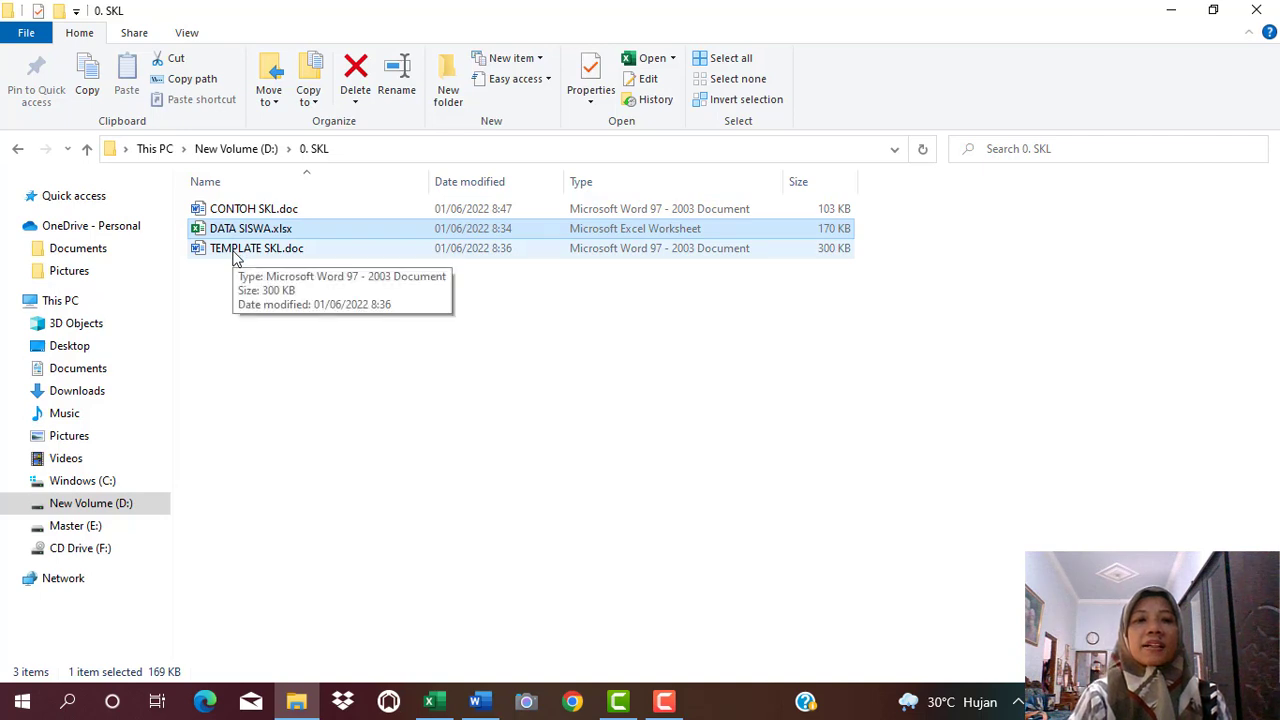
pyautogui.click(235, 257)
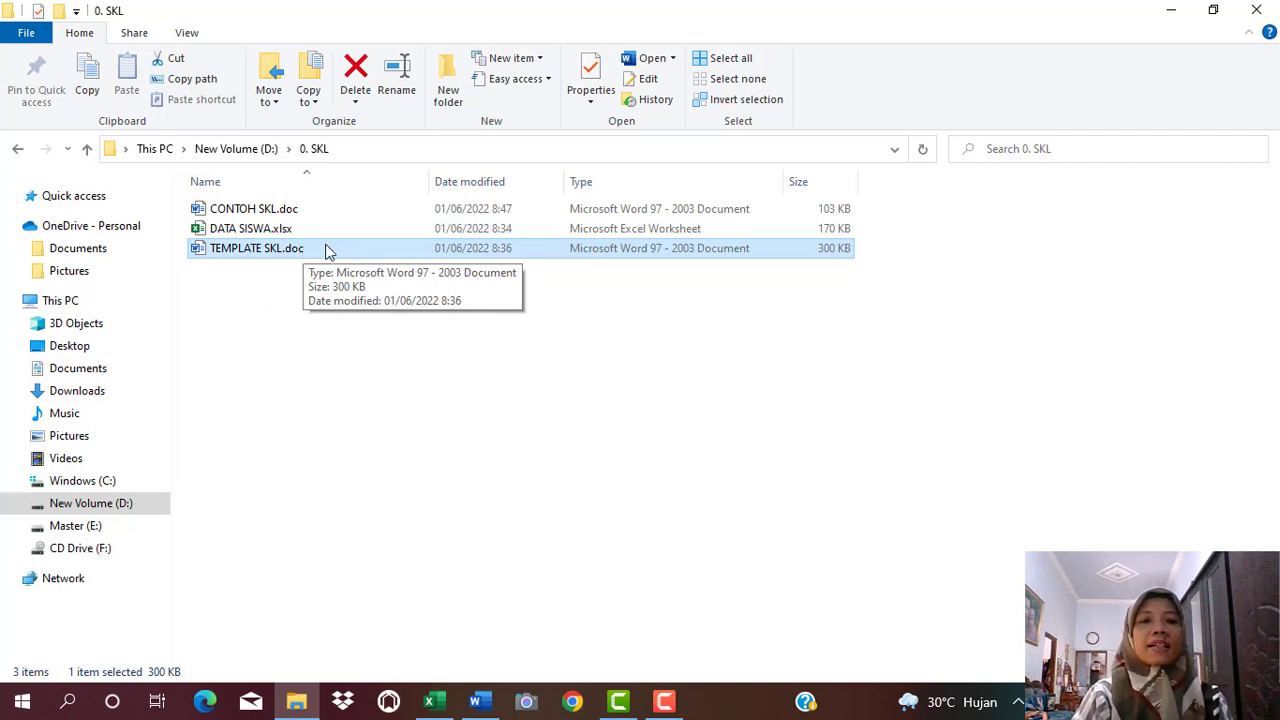
pyautogui.click(258, 230)
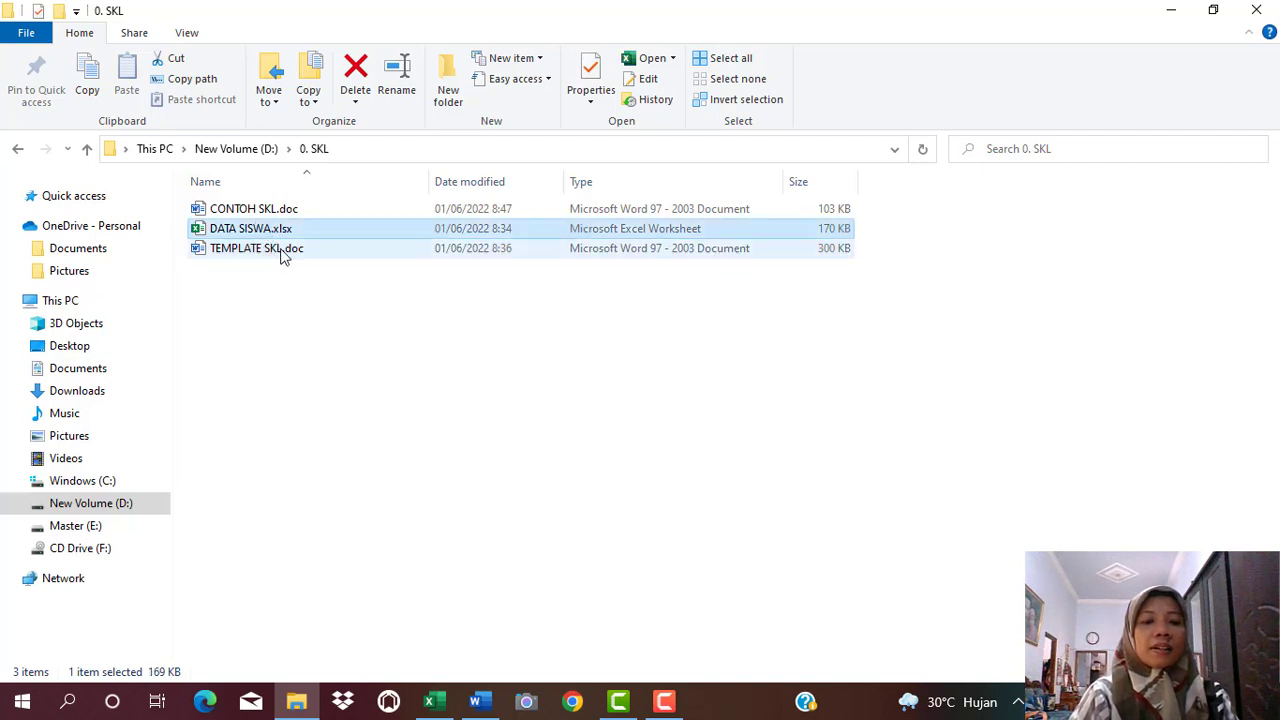
pyautogui.keyDown('ctrl'); pyautogui.click(283, 250); pyautogui.keyUp('ctrl')
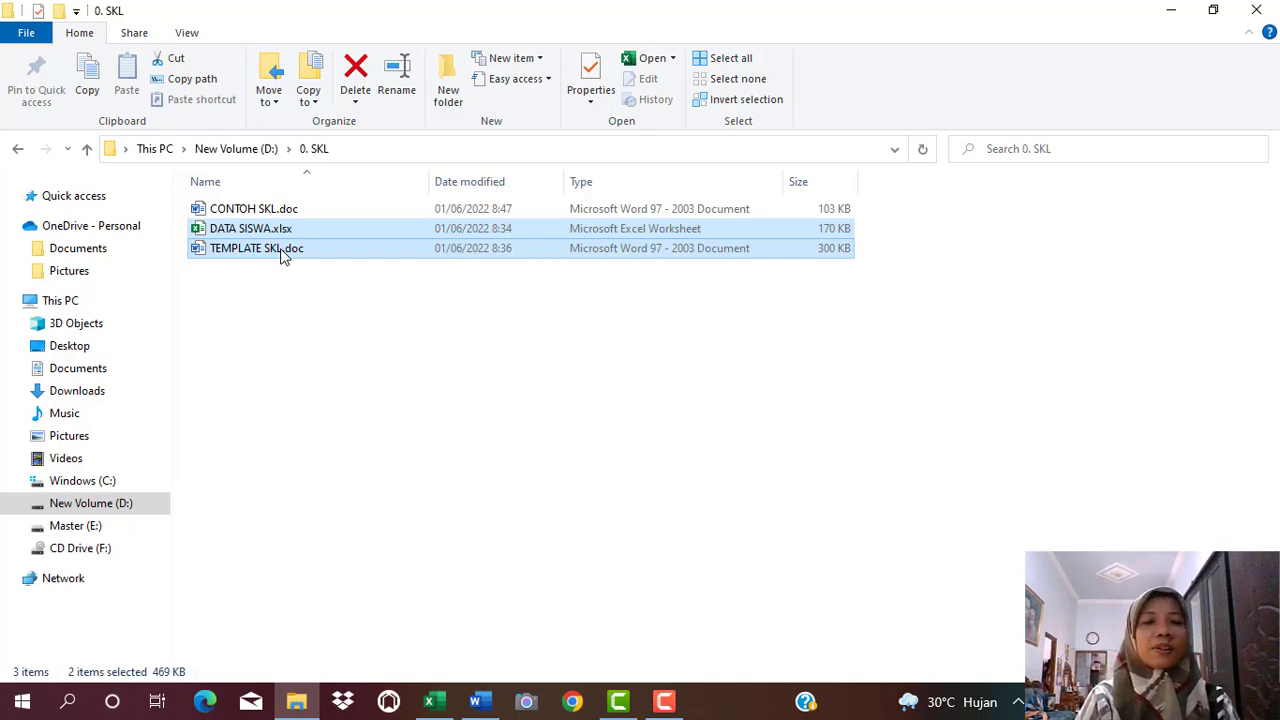
pyautogui.click(279, 233)
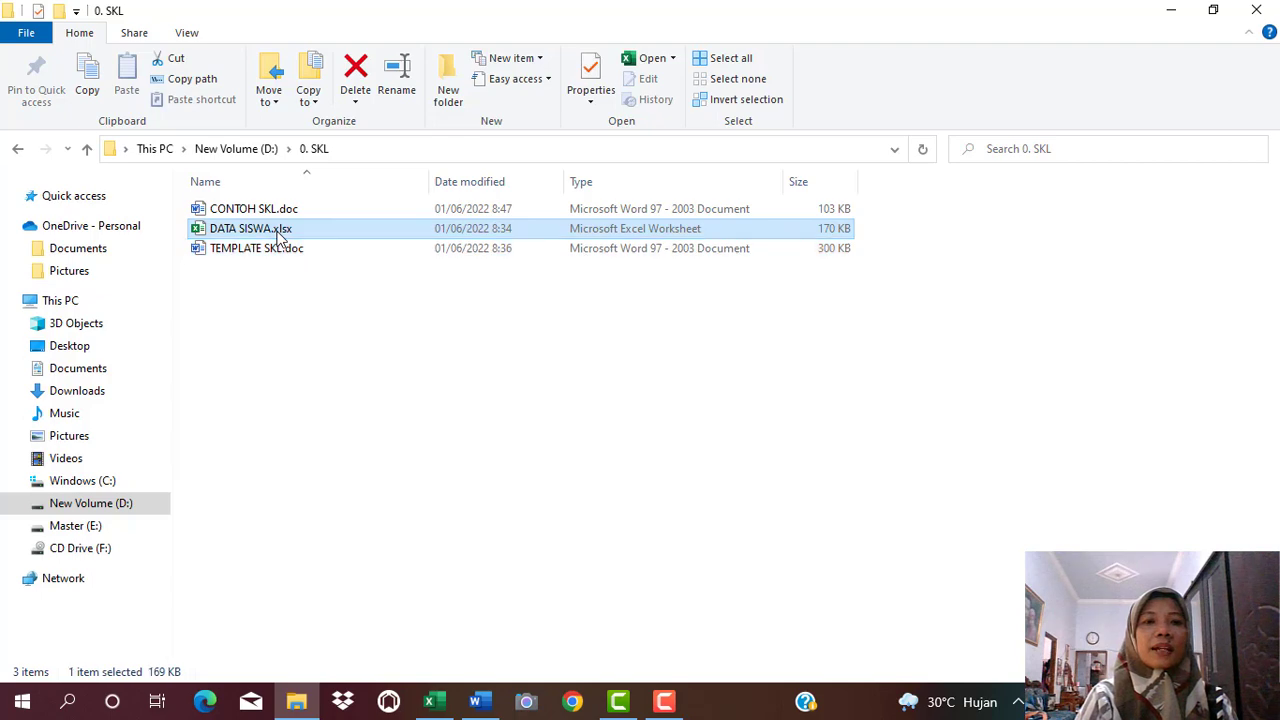
pyautogui.doubleClick(279, 233)
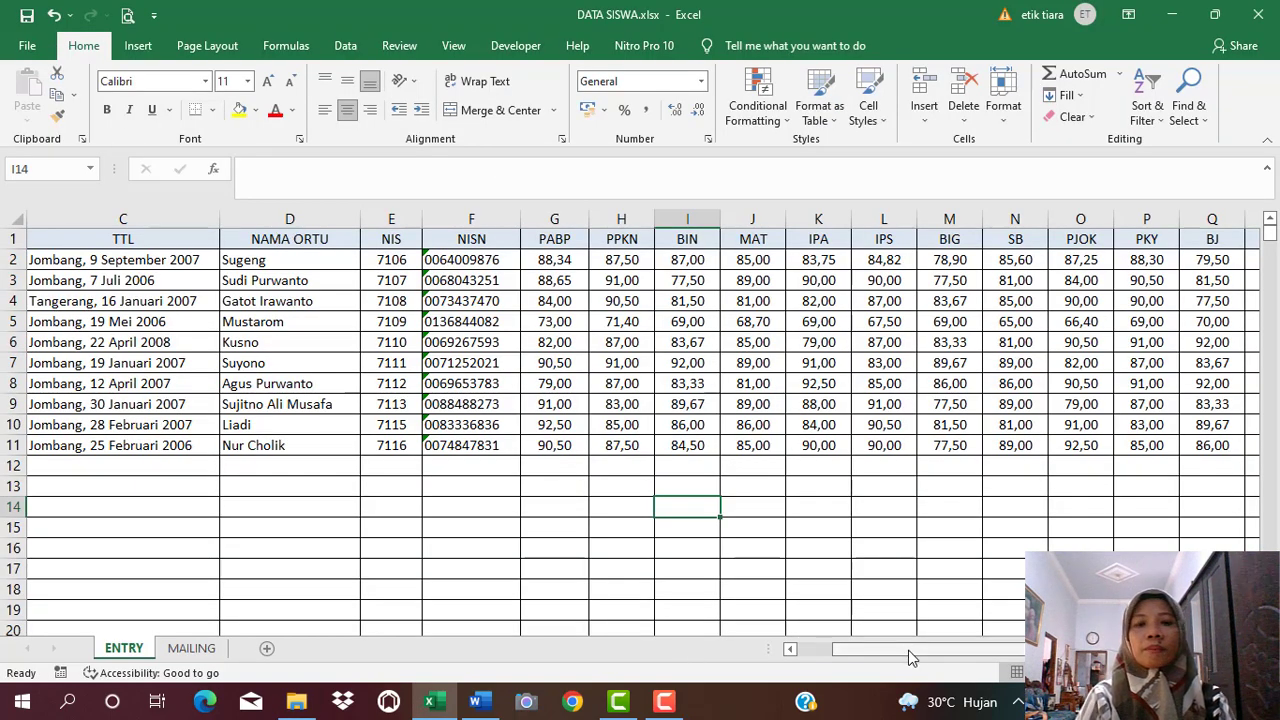
# Review the identity columns of the ENTRY sheet, from NO and NAMA through TTL, NAMA ORTU and NIS to NISN
pyautogui.moveTo(908, 650); pyautogui.dragTo(852, 652)
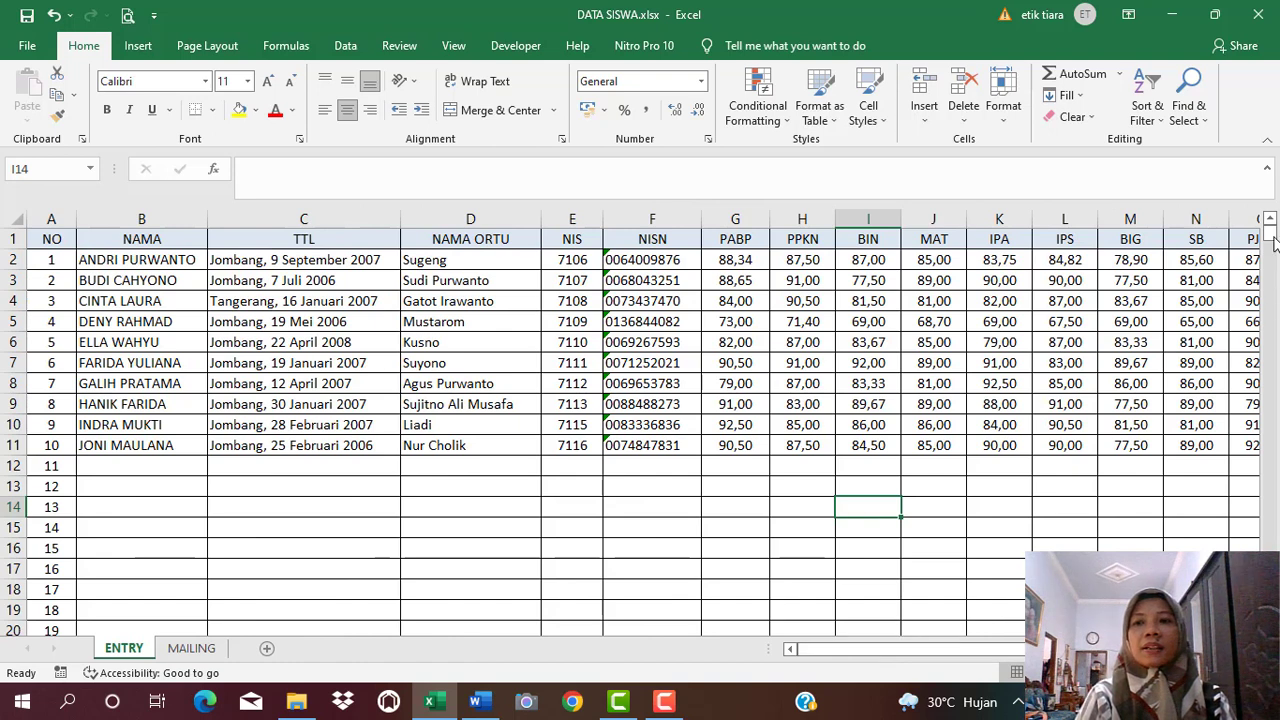
pyautogui.click(60, 238)
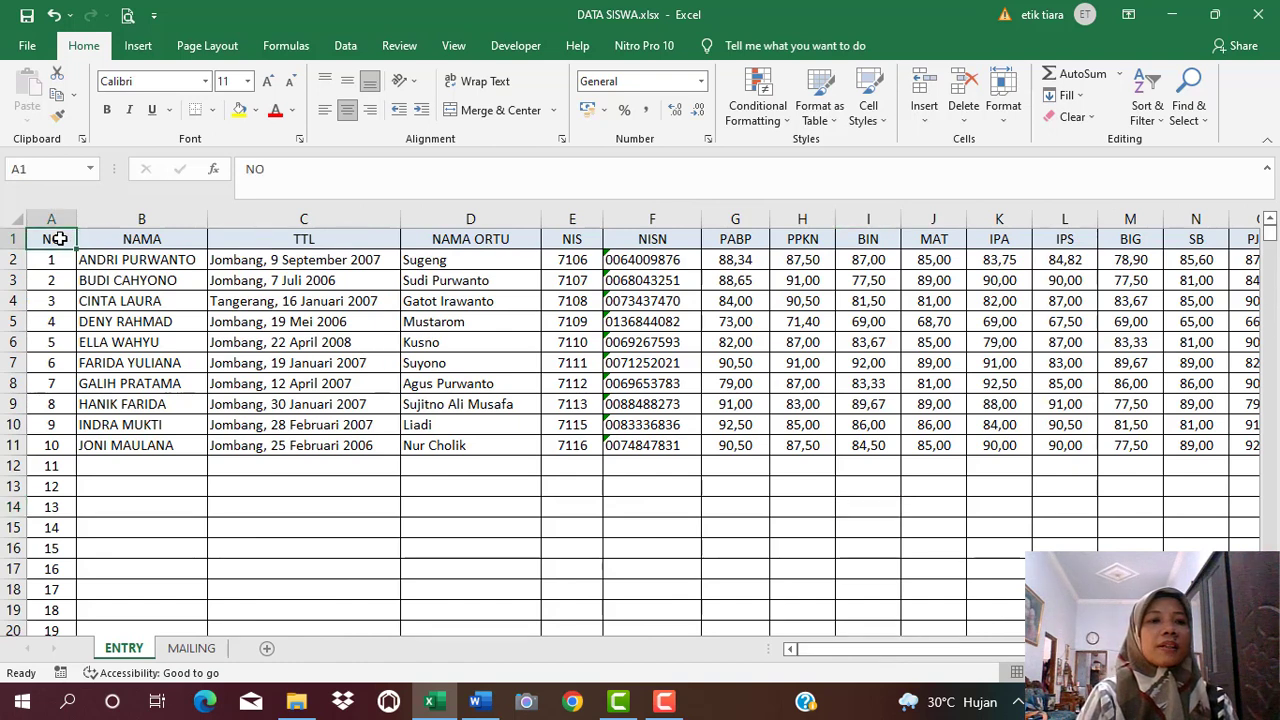
pyautogui.click(142, 241)
pyautogui.press('Right')
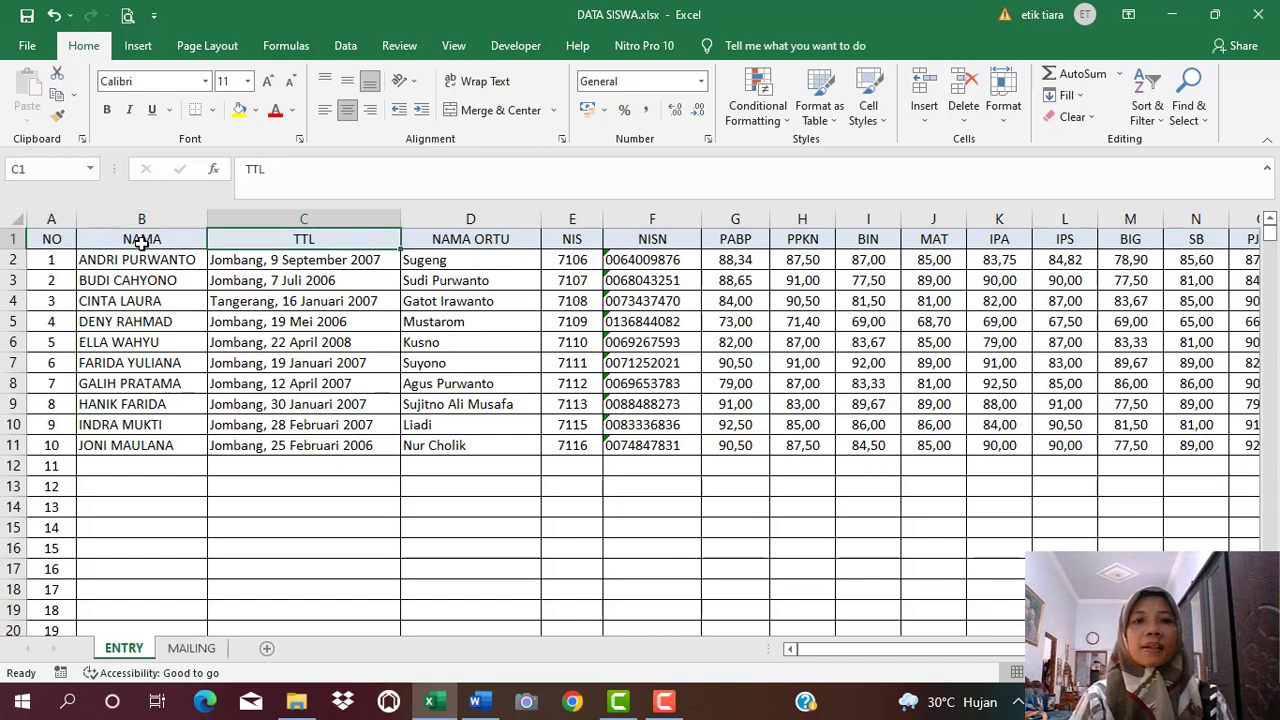
pyautogui.press('Right')
pyautogui.press('Right')
pyautogui.press('Right')
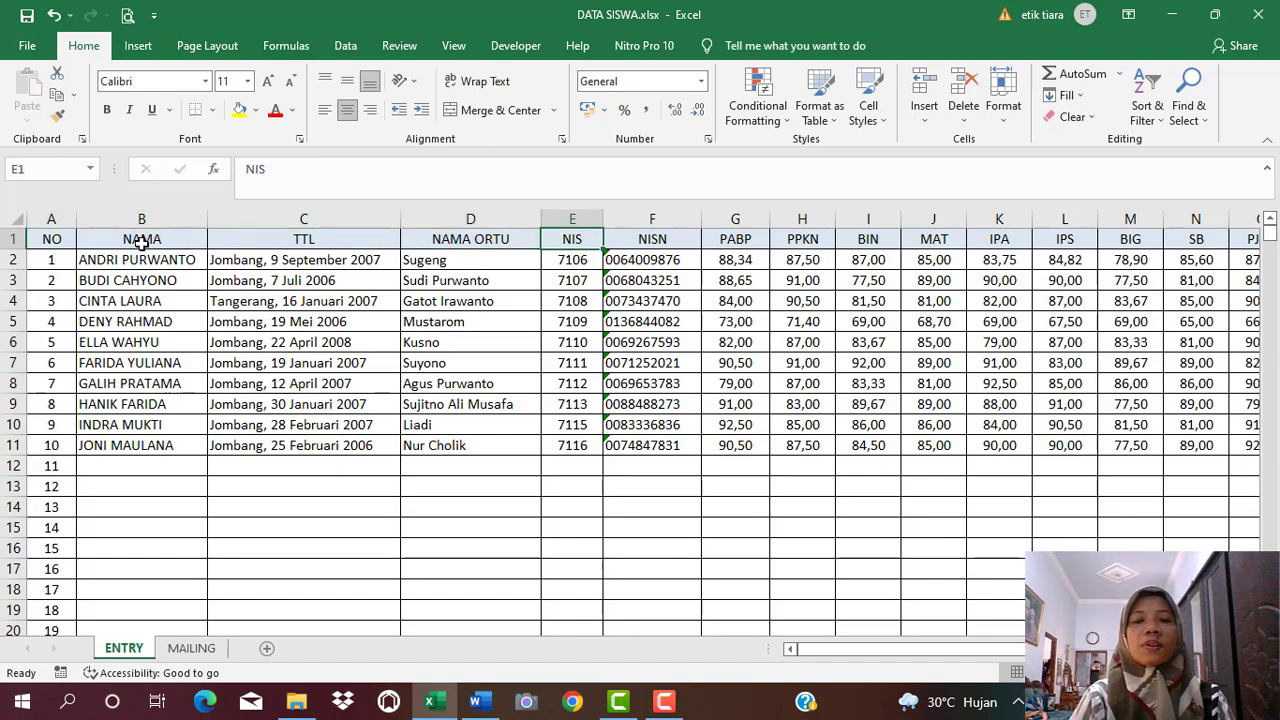
pyautogui.press('Right')
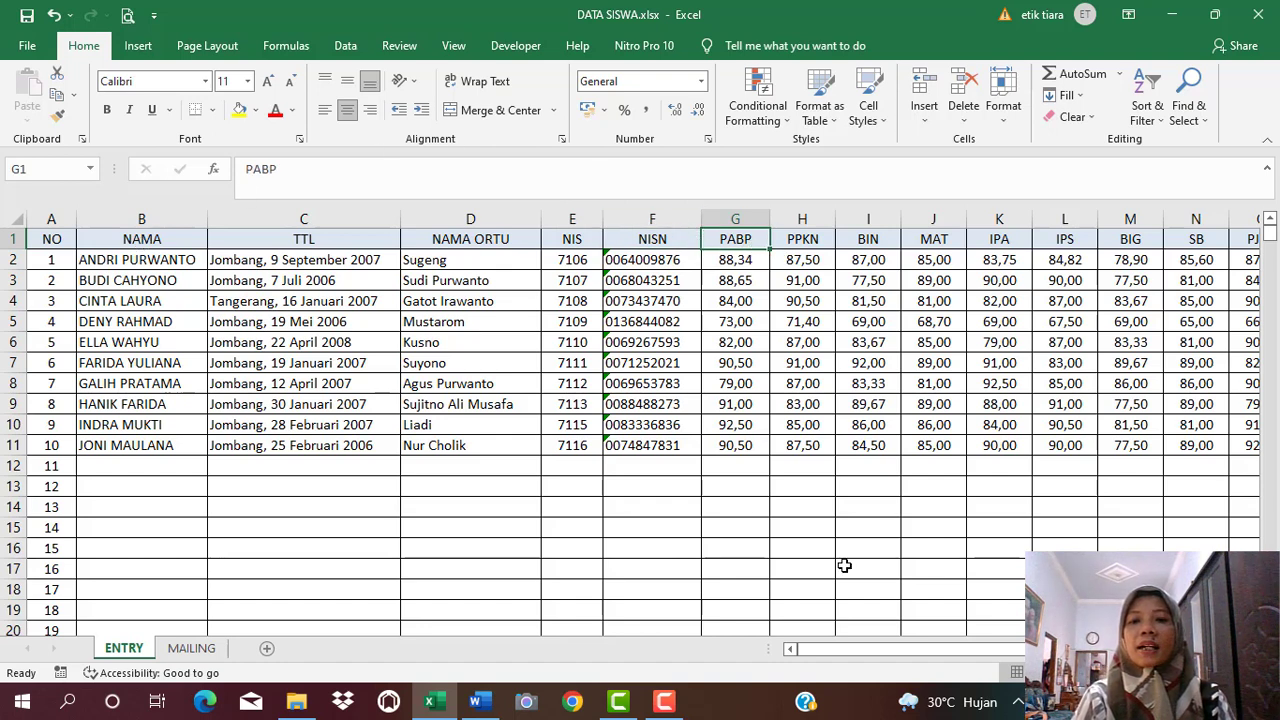
# Review the subject score columns up to DNY and the RATA-RATA, DENGAN HURUF and KELULUSAN columns of the ENTRY sheet
pyautogui.moveTo(848, 650); pyautogui.dragTo(951, 650)
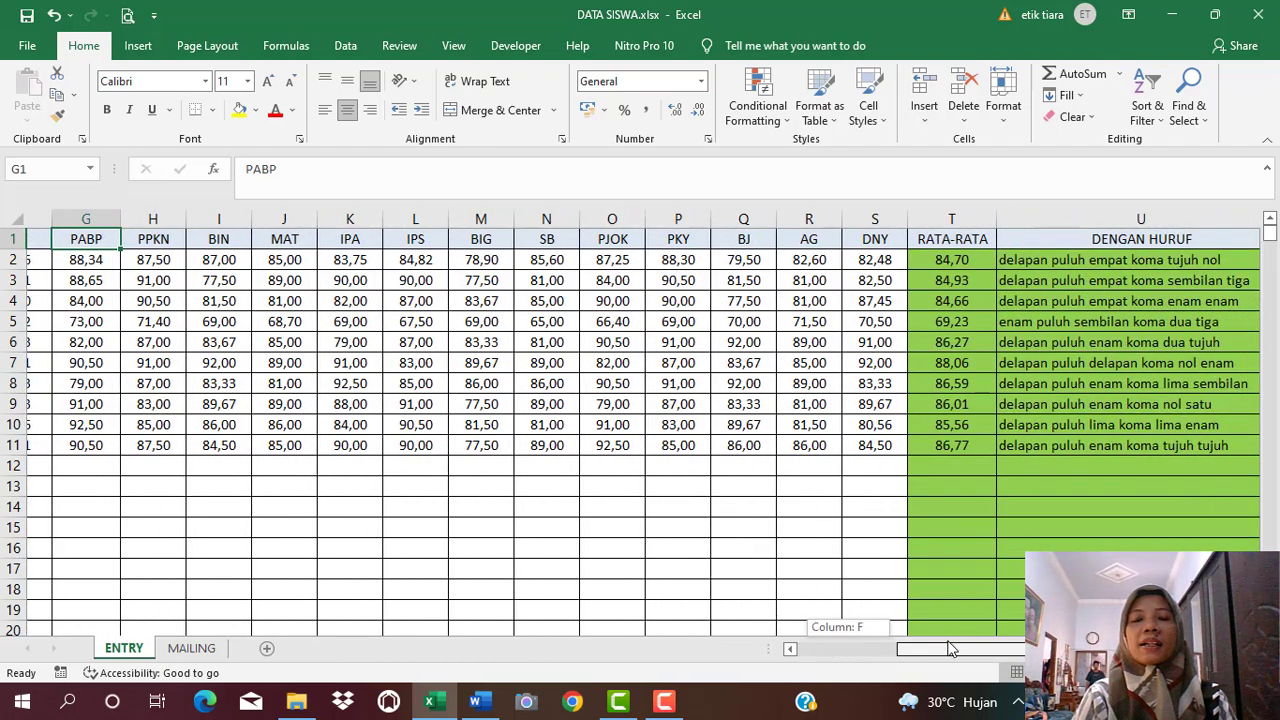
pyautogui.click(858, 238)
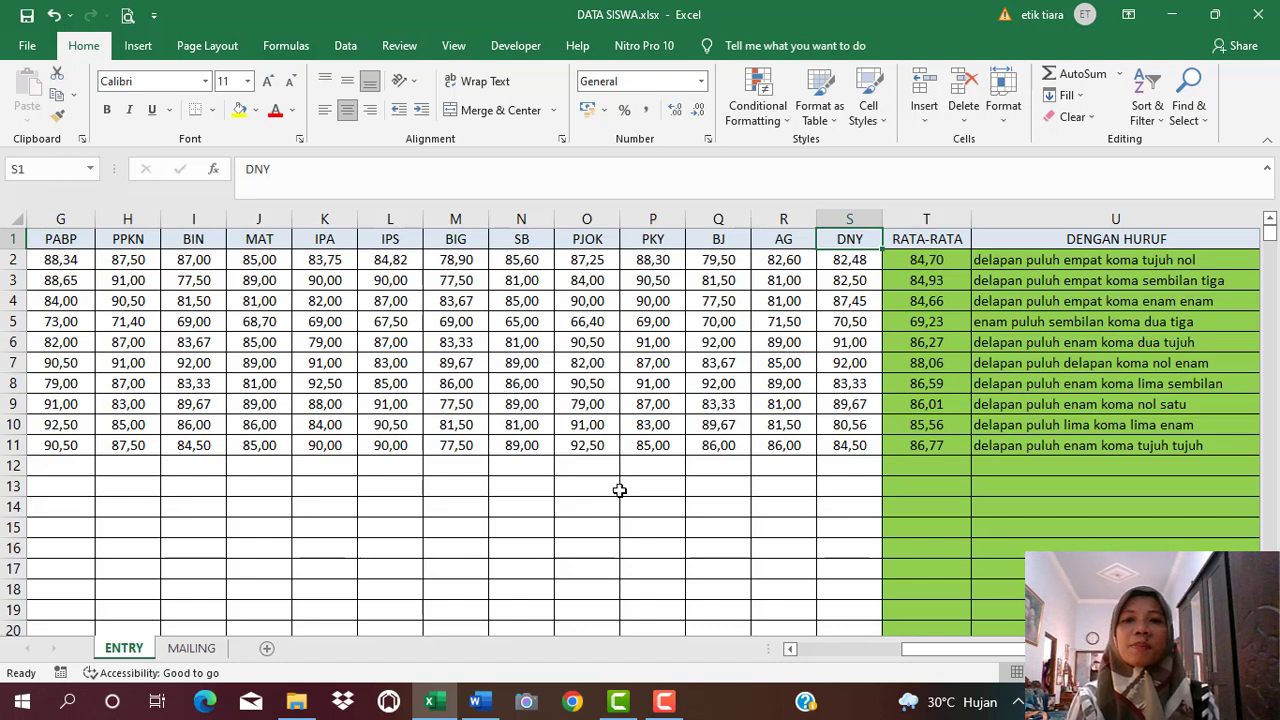
pyautogui.click(915, 241)
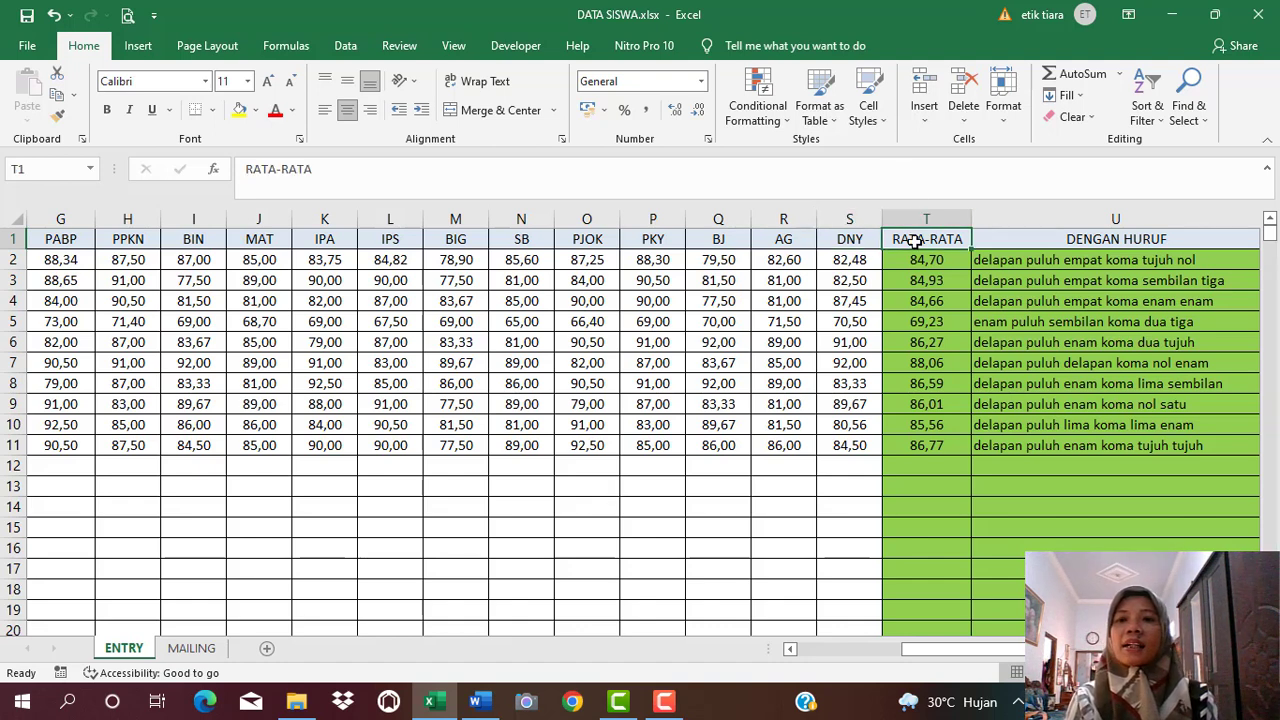
pyautogui.click(1118, 238)
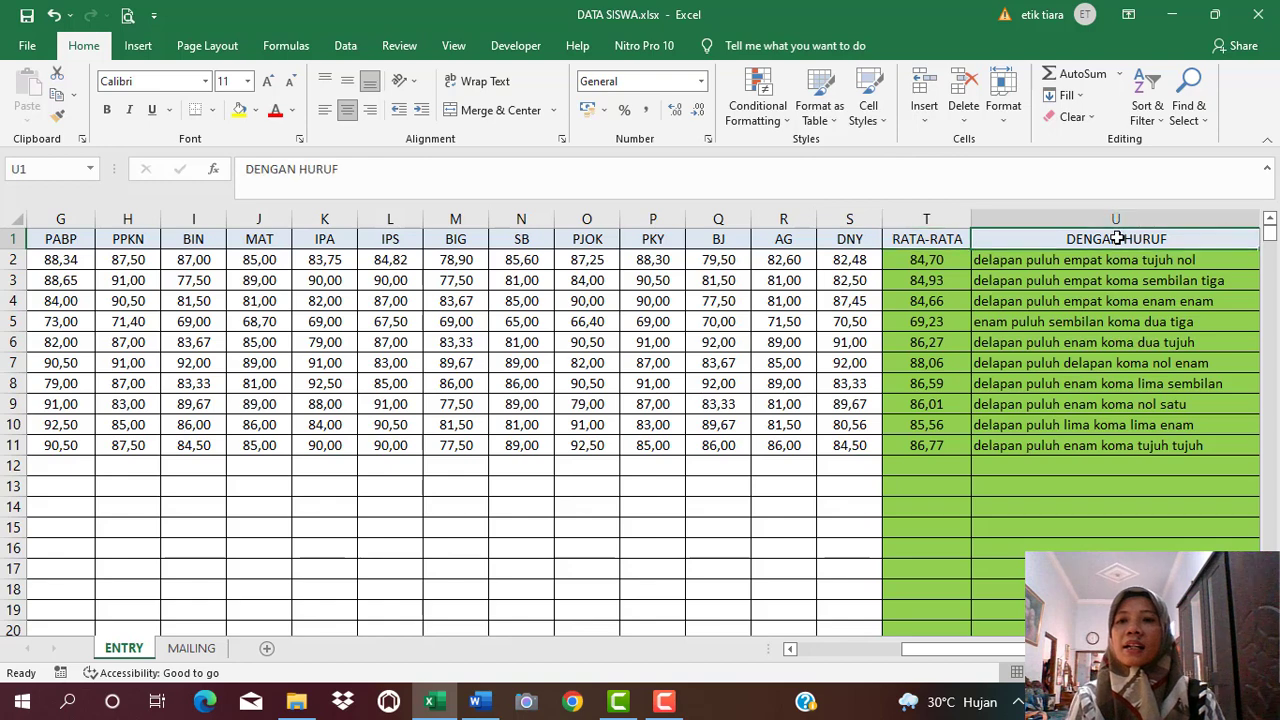
pyautogui.moveTo(966, 655); pyautogui.dragTo(1016, 655)
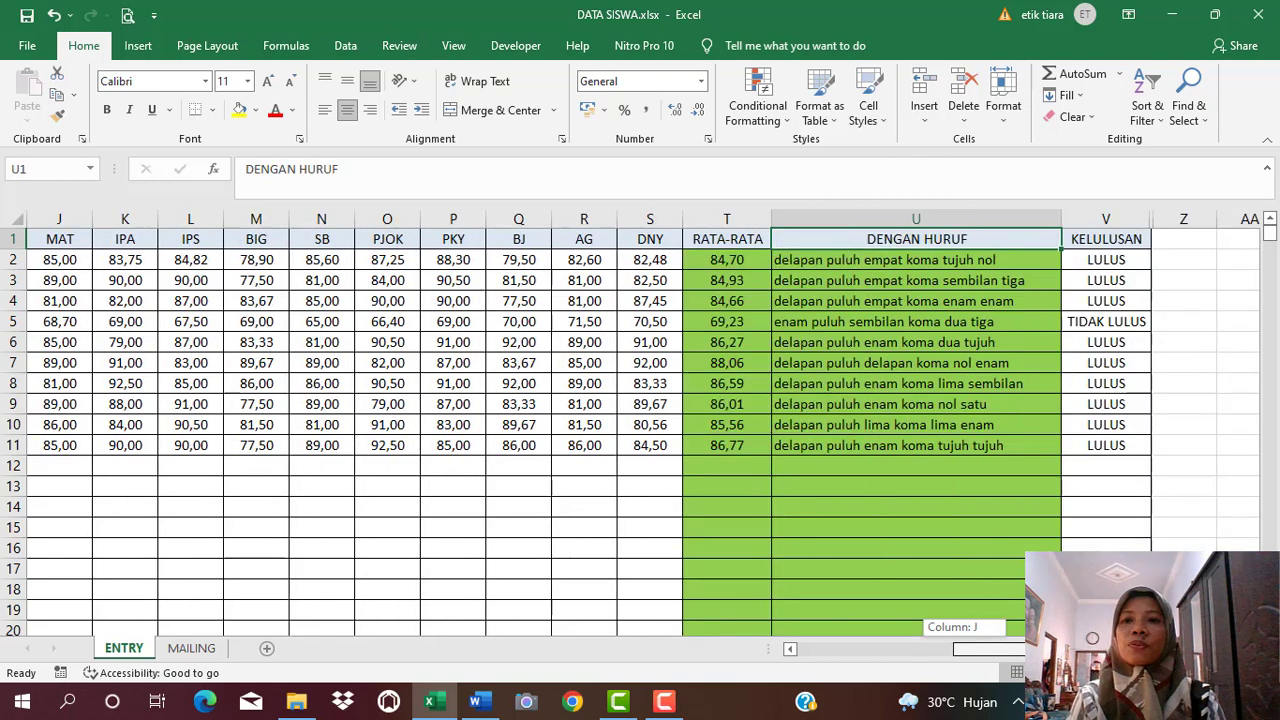
pyautogui.click(1114, 242)
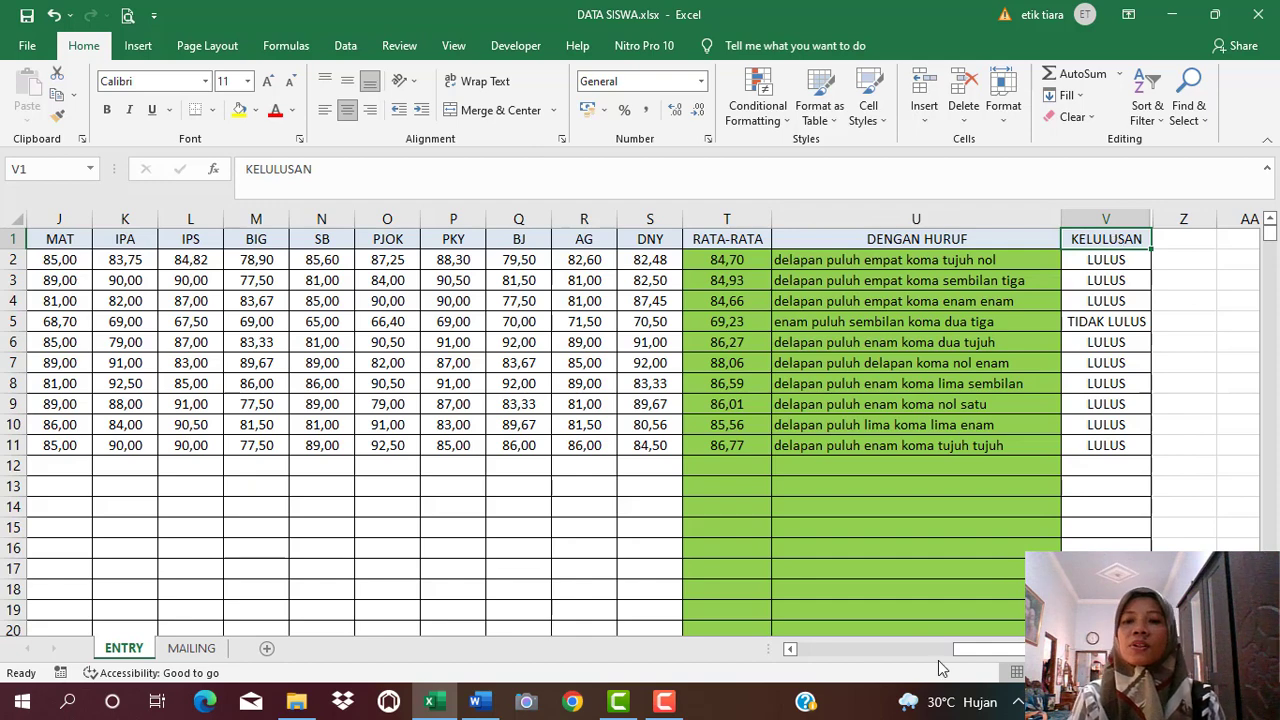
# Highlight the first student's entries from NO to DNY, and the green RATA-RATA and DENGAN HURUF columns, to tell the column groups apart
pyautogui.moveTo(982, 655); pyautogui.dragTo(813, 644)
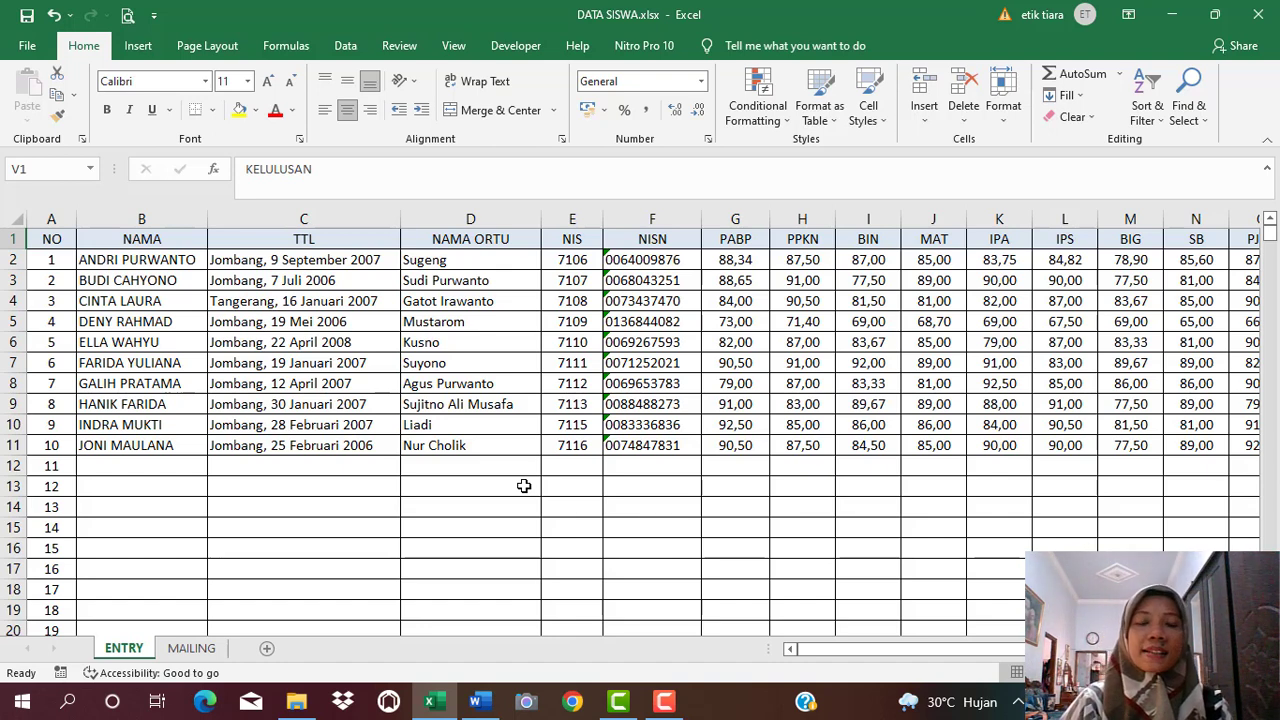
pyautogui.moveTo(896, 648); pyautogui.dragTo(866, 648)
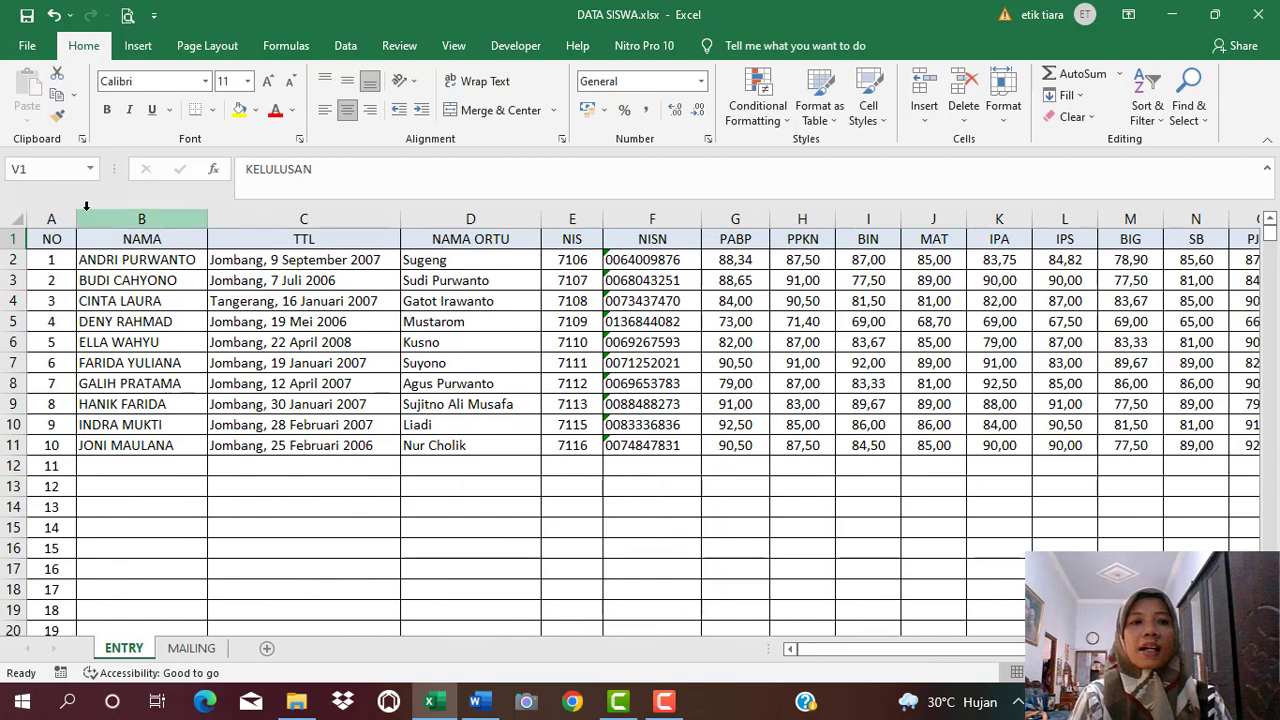
pyautogui.moveTo(50, 258); pyautogui.dragTo(1270, 260)
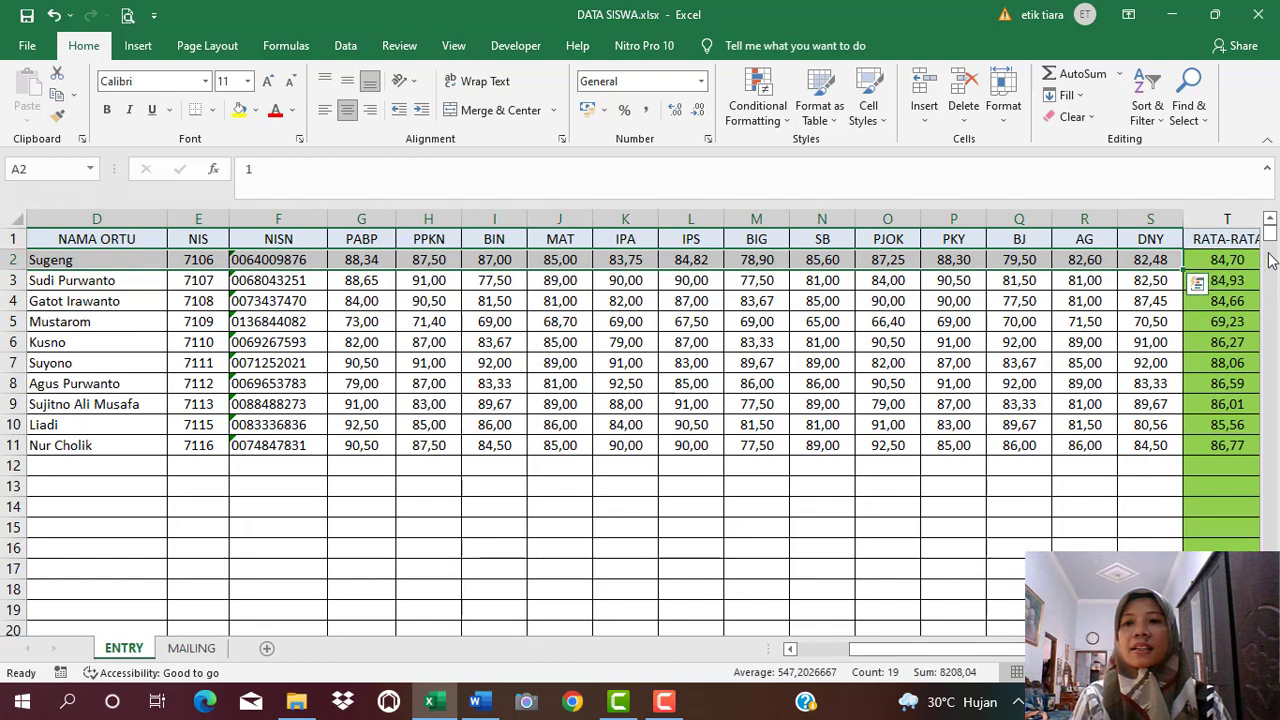
pyautogui.moveTo(935, 648); pyautogui.dragTo(1038, 648)
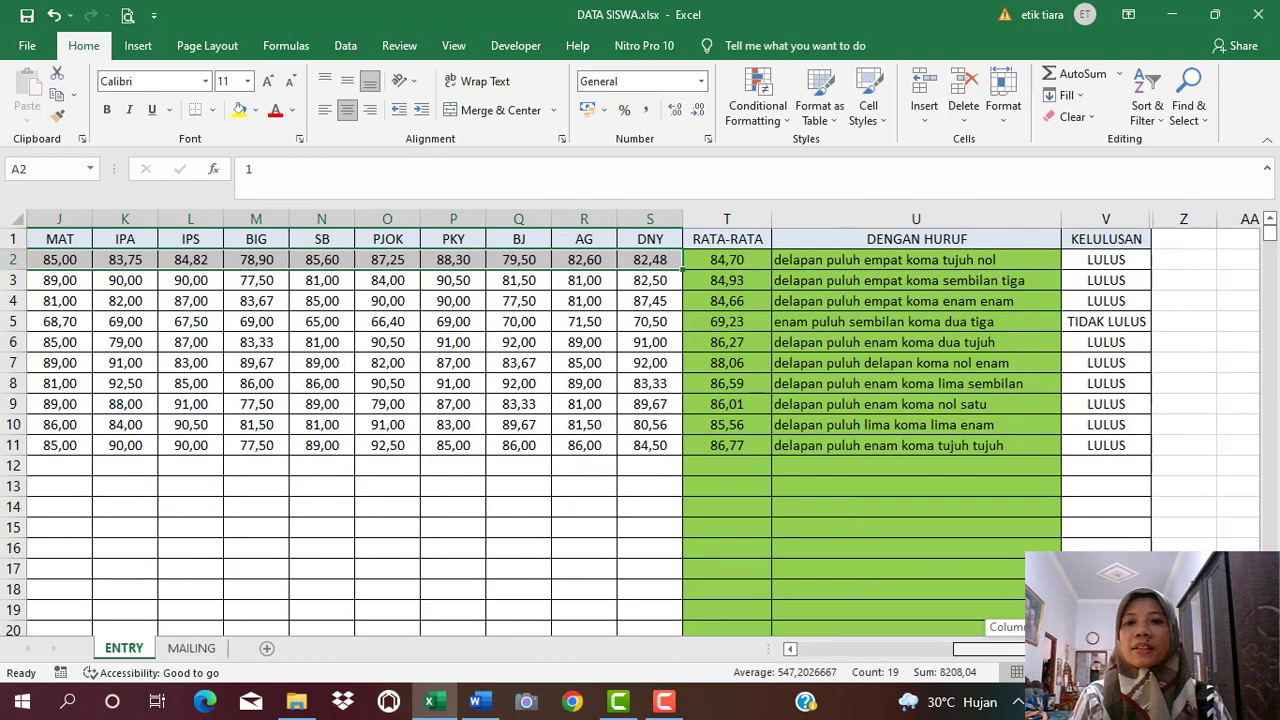
pyautogui.click(752, 222)
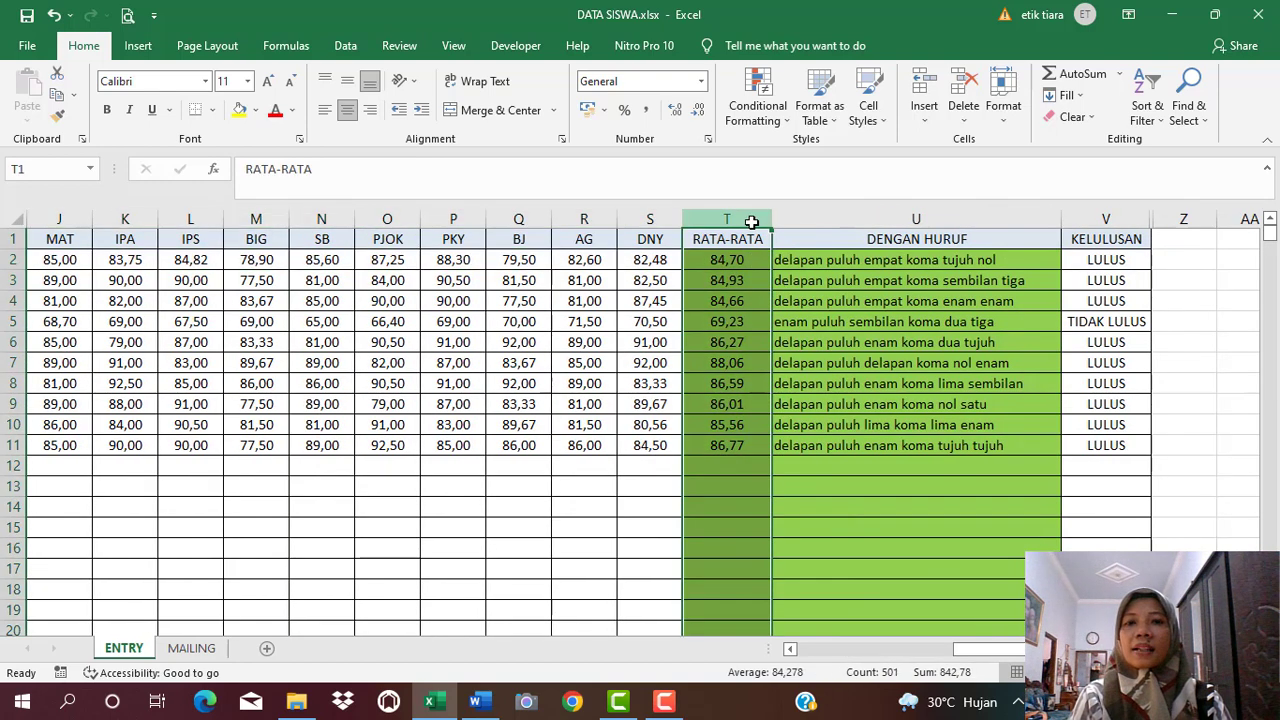
pyautogui.click(942, 220)
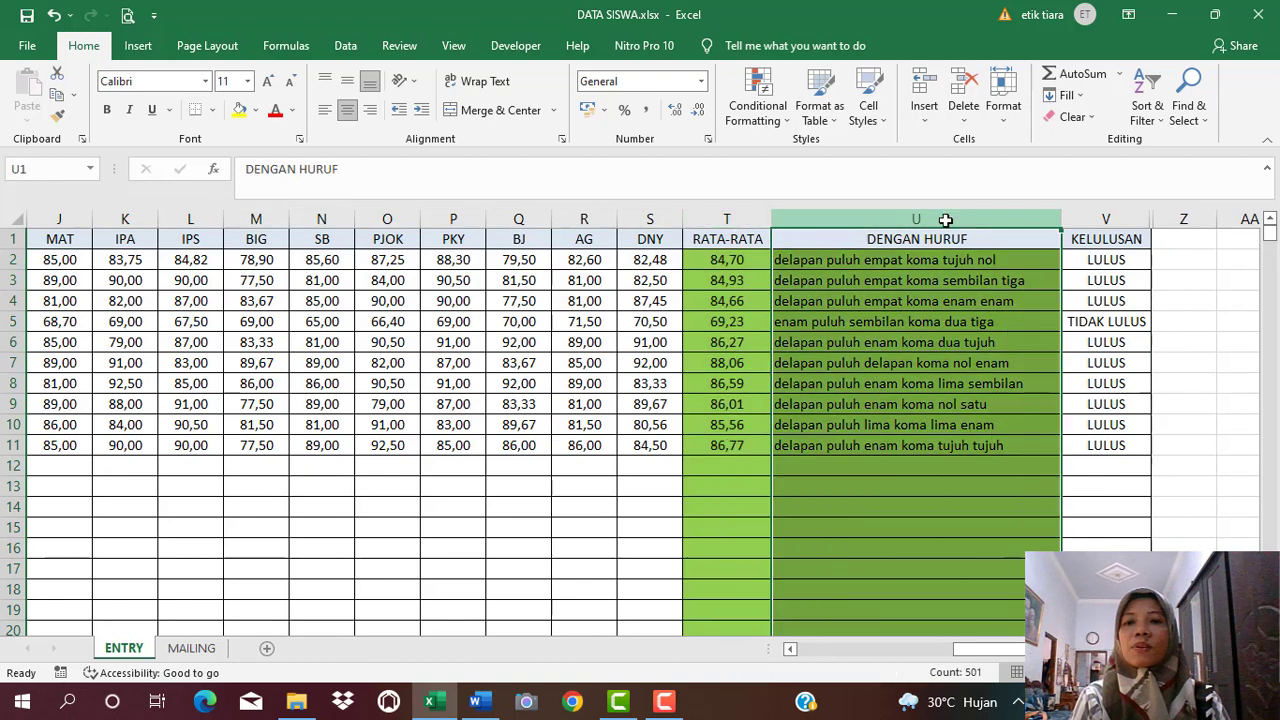
pyautogui.click(1119, 462)
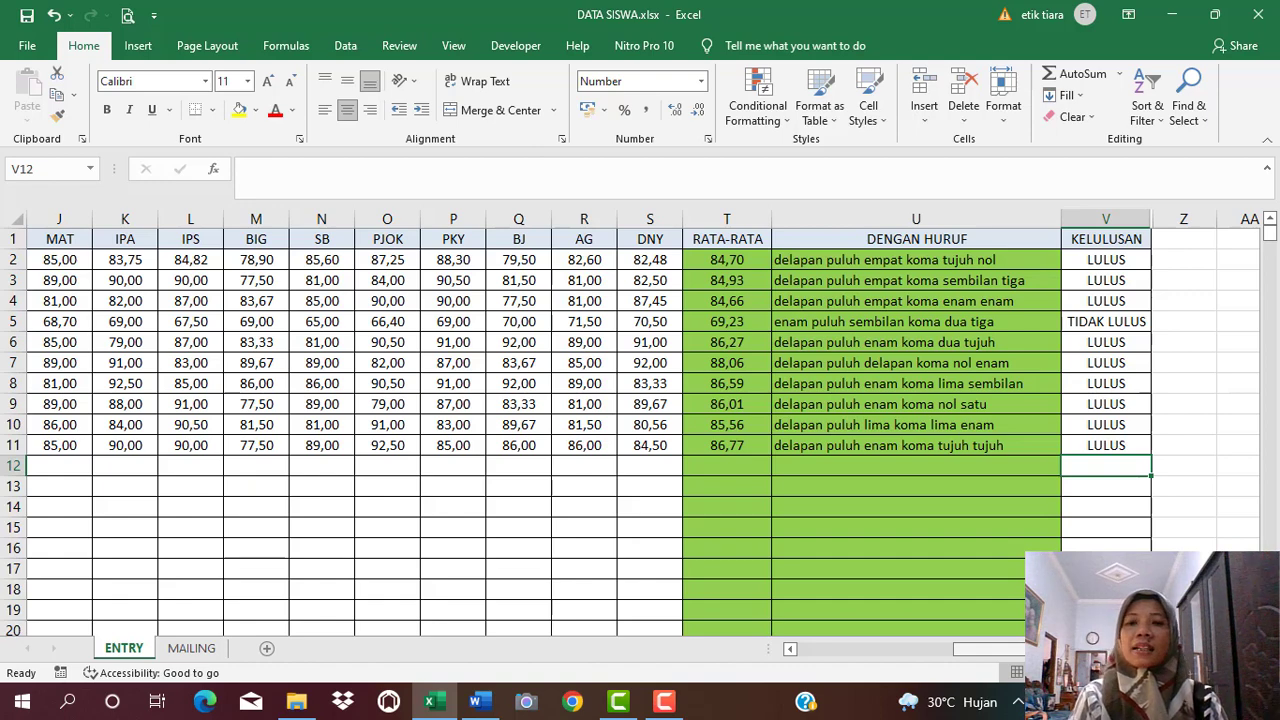
# Compare the ENTRY sheet with the linked MAILING sheet, and return to the ENTRY sheet
pyautogui.moveTo(1036, 650); pyautogui.dragTo(823, 659)
pyautogui.click(436, 505)
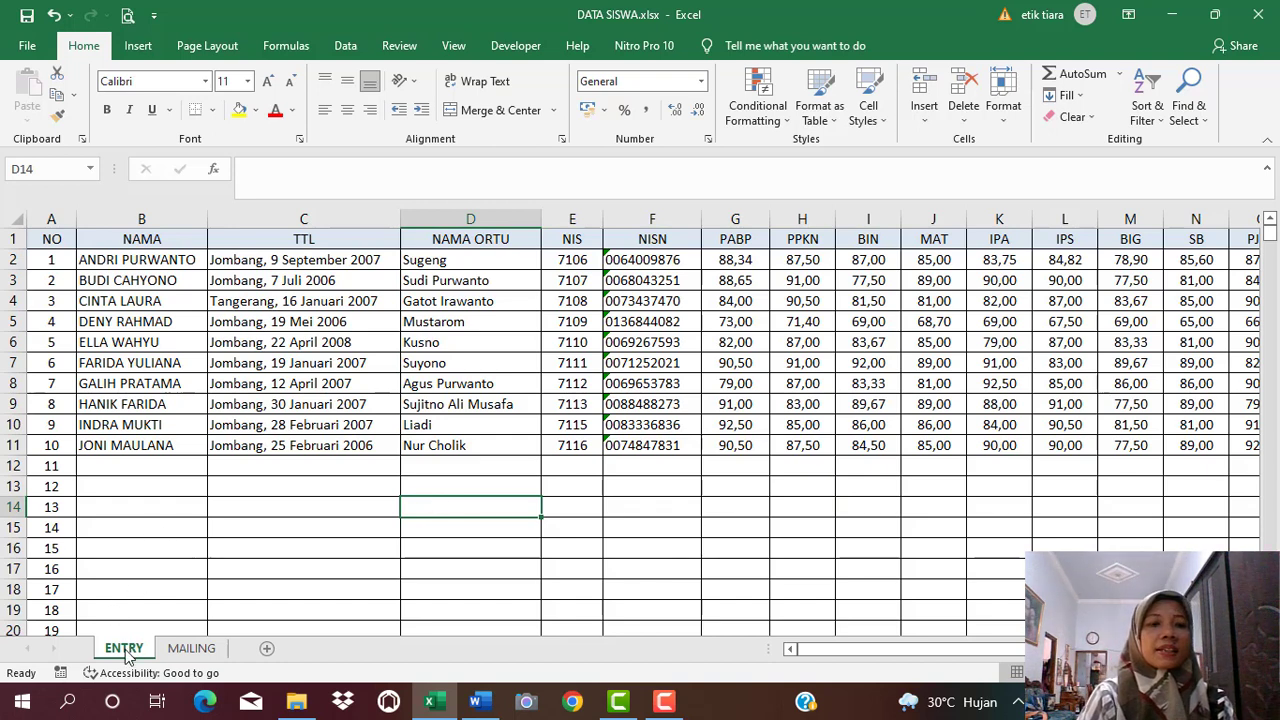
pyautogui.click(190, 650)
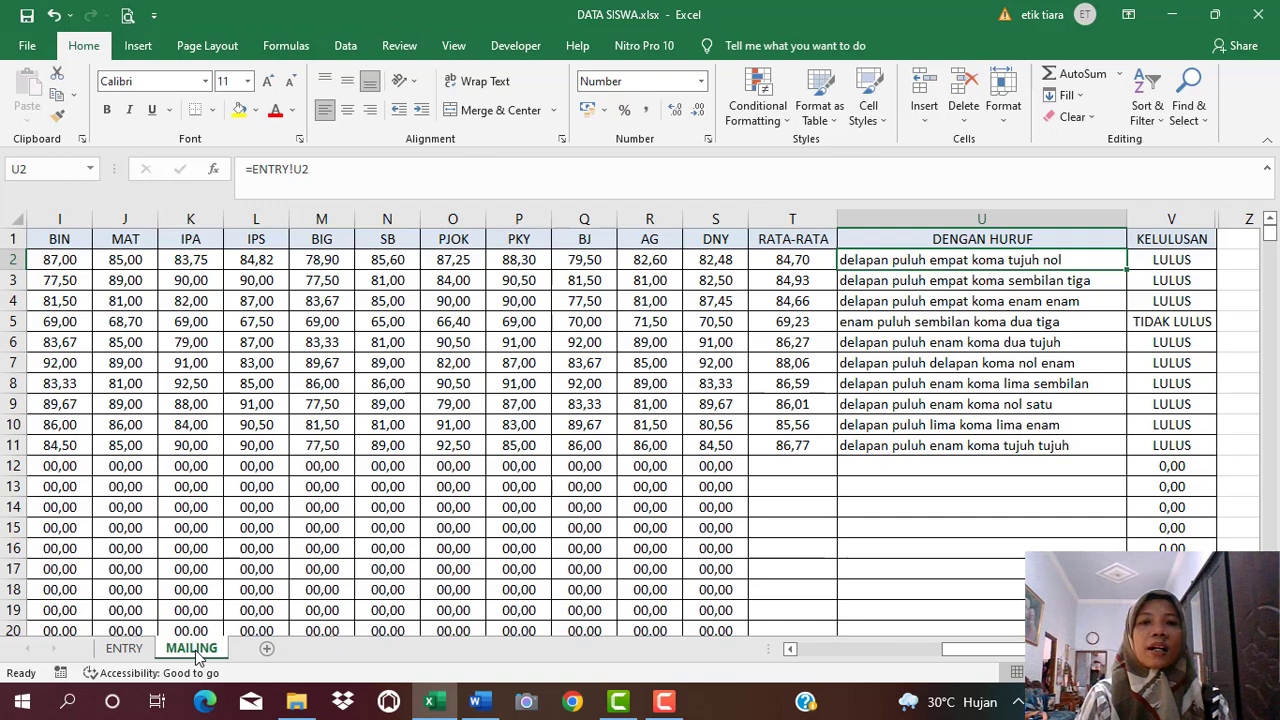
pyautogui.click(125, 649)
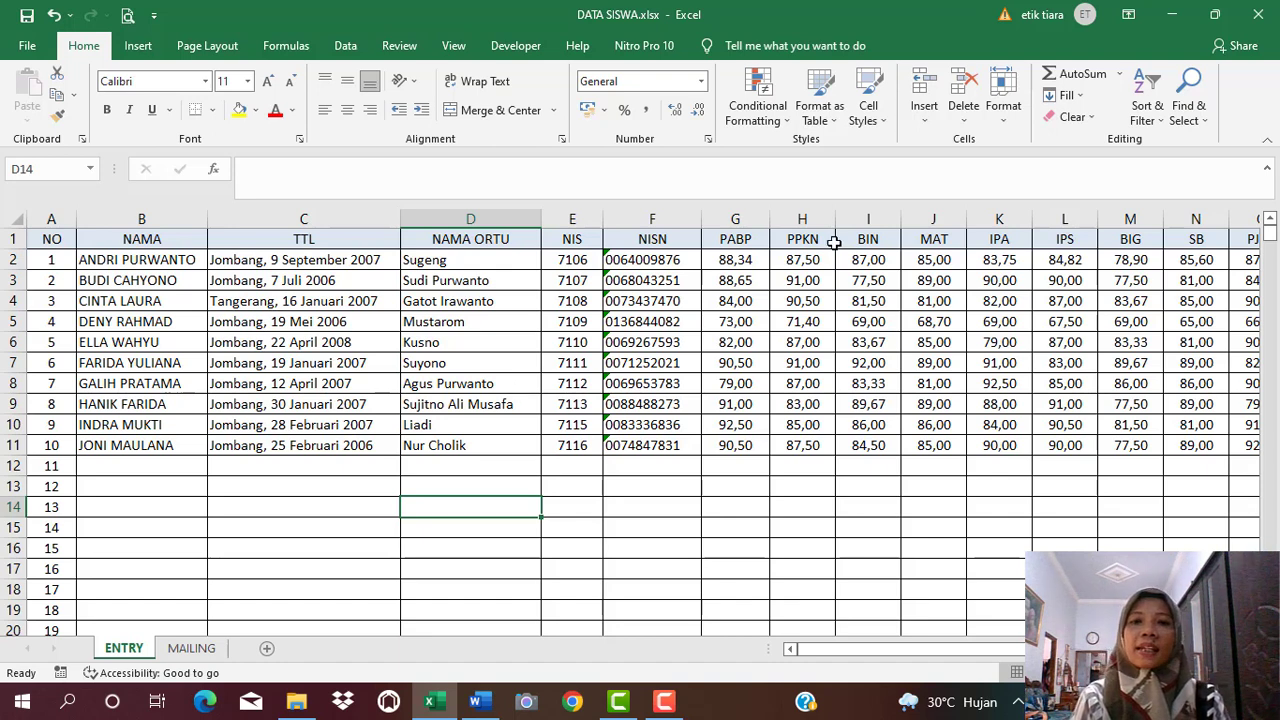
# Extend the first student's PABP score in G2 to four decimal places, and restore it to two
pyautogui.click(754, 259)
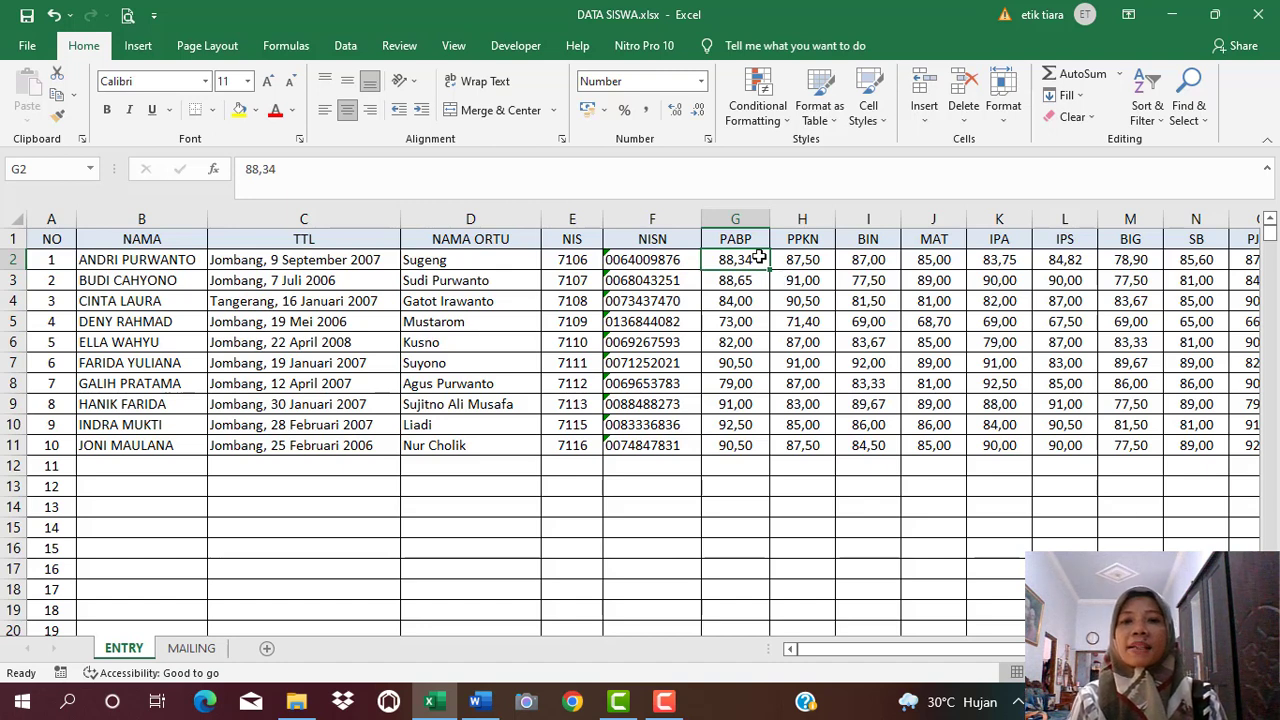
pyautogui.moveTo(748, 259); pyautogui.dragTo(878, 300)
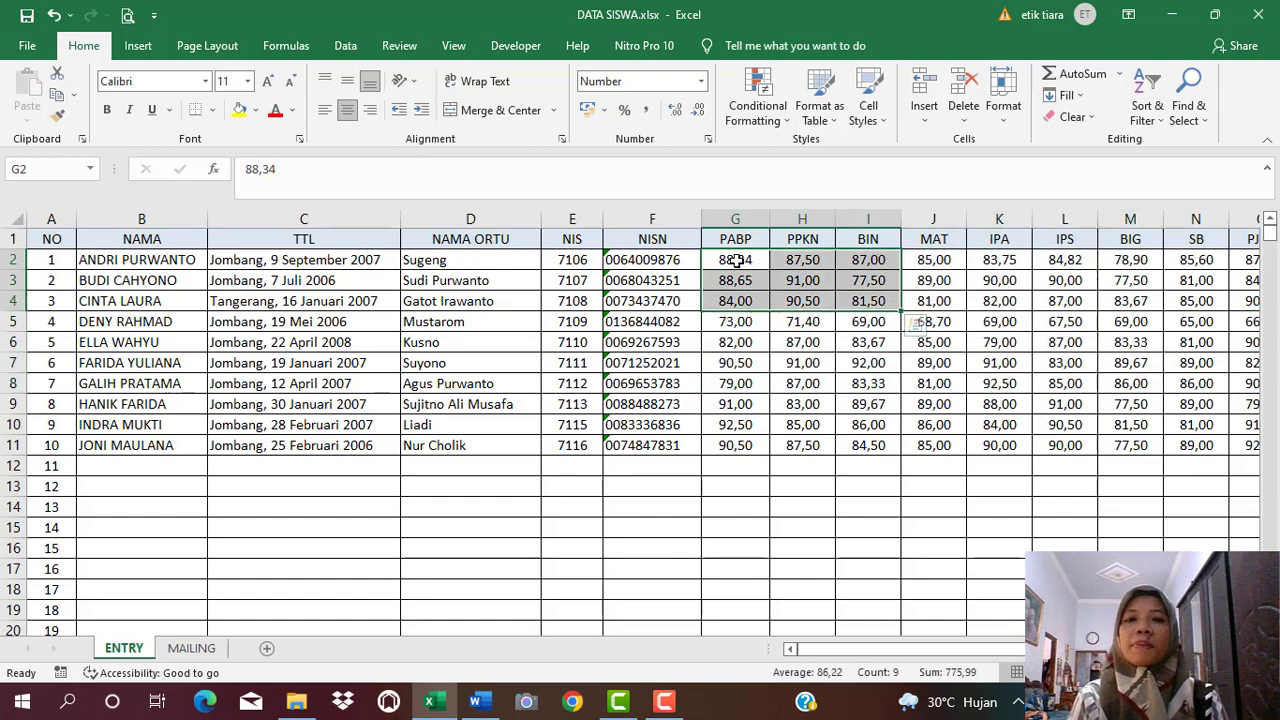
pyautogui.click(735, 260)
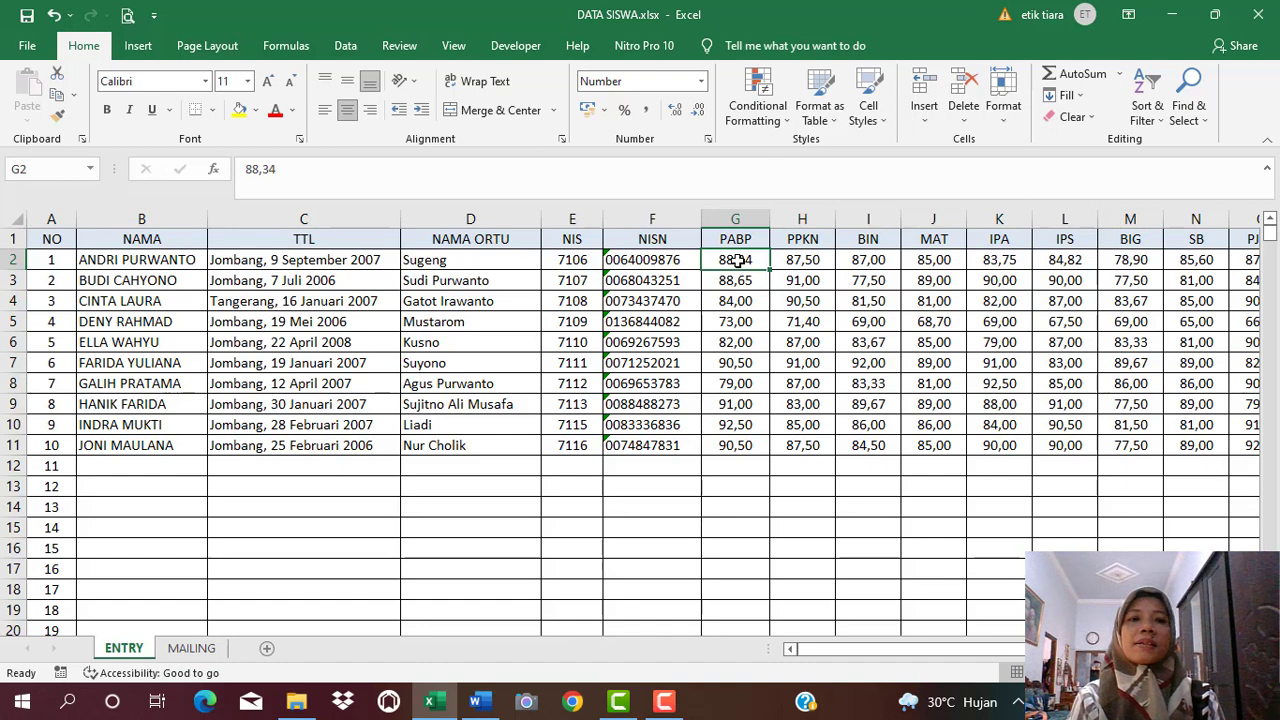
pyautogui.click(676, 115)
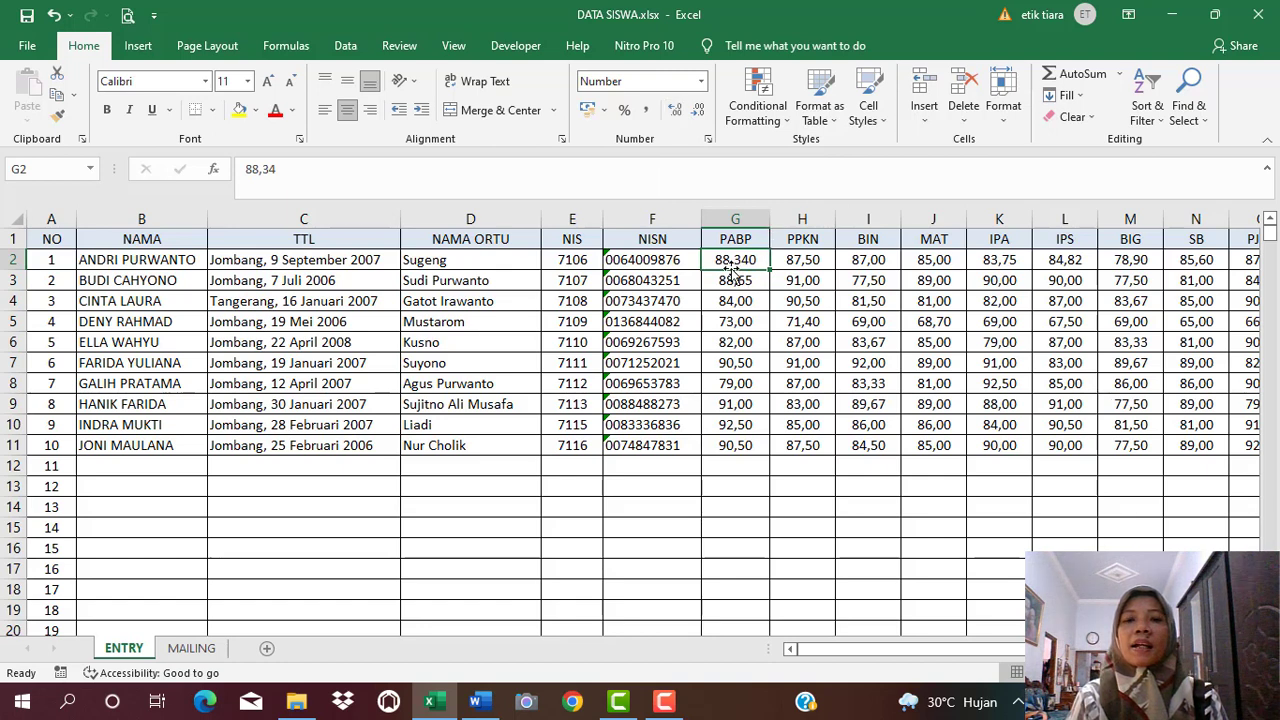
pyautogui.click(676, 115)
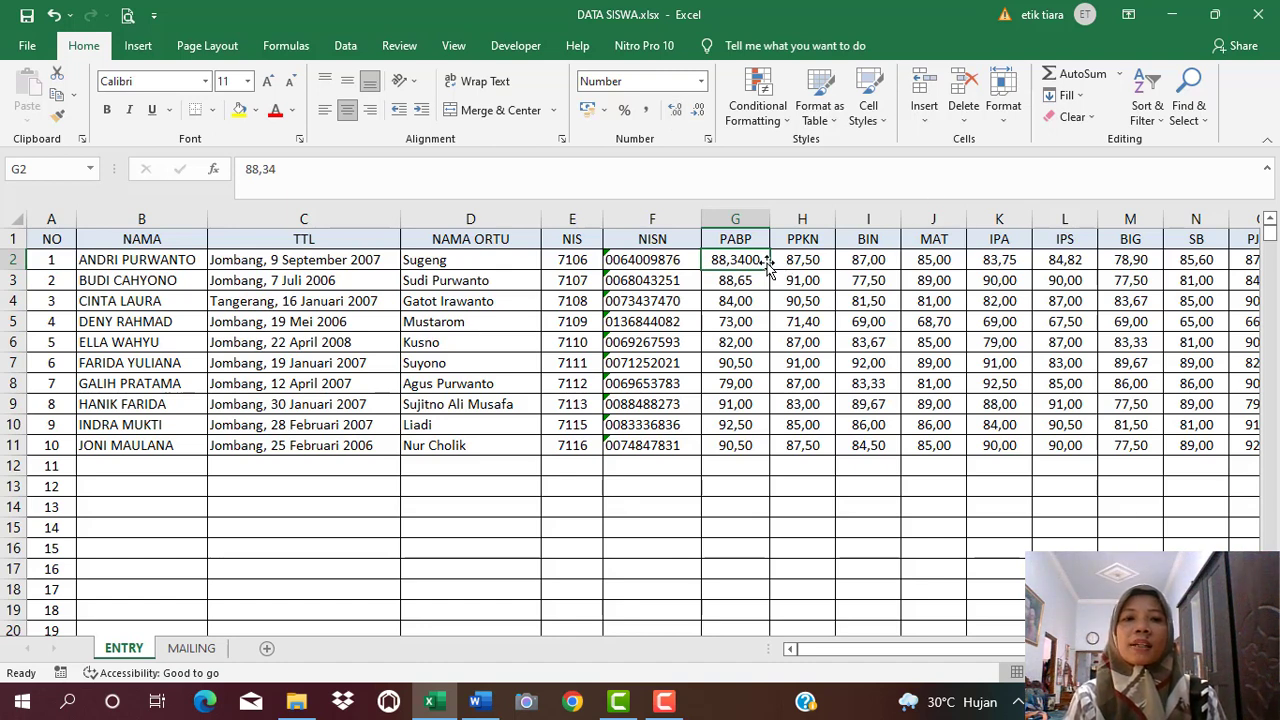
pyautogui.click(699, 114)
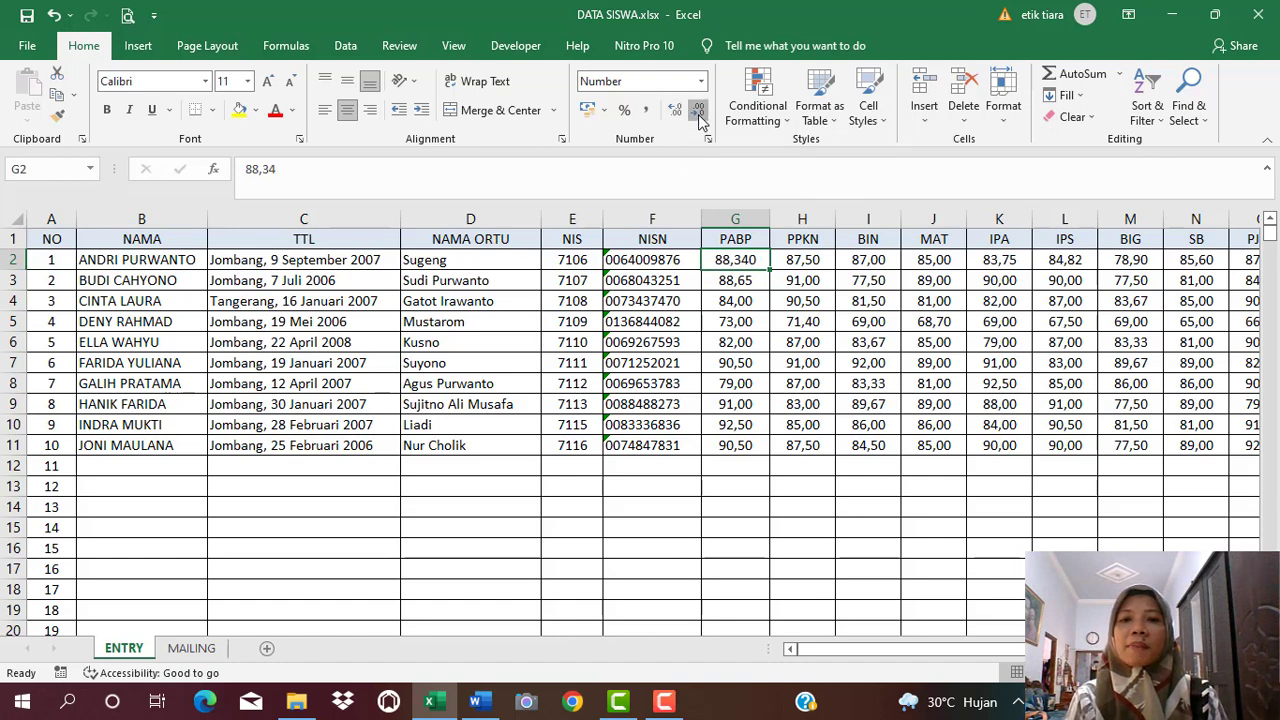
pyautogui.click(699, 114)
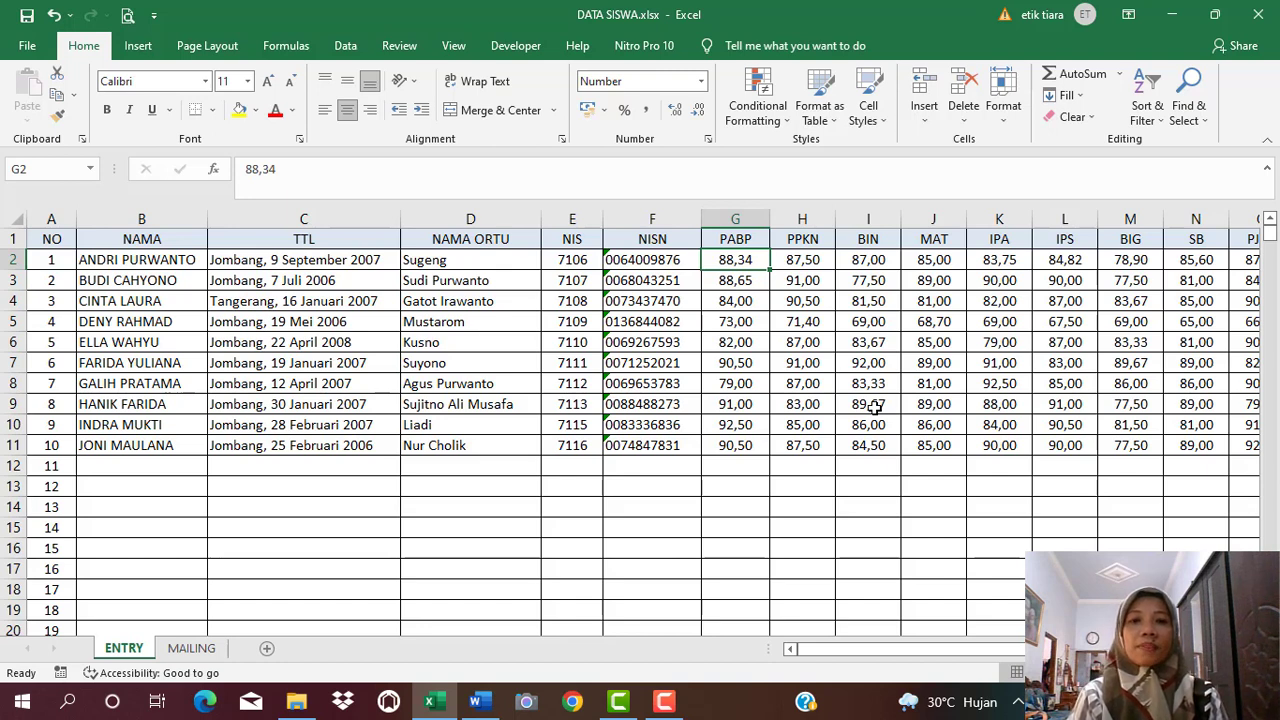
# Set Excel's decimal separator to a comma and thousands separator to a period in the advanced editing options
pyautogui.click(808, 264)
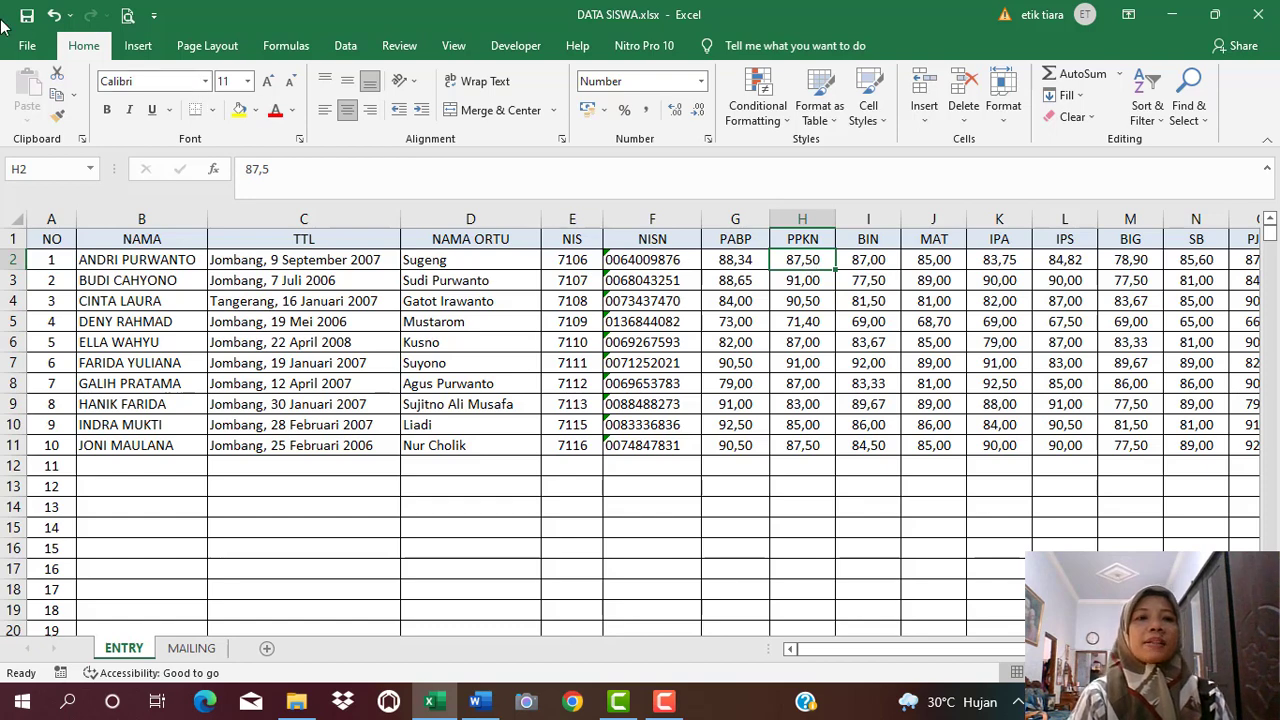
pyautogui.click(30, 46)
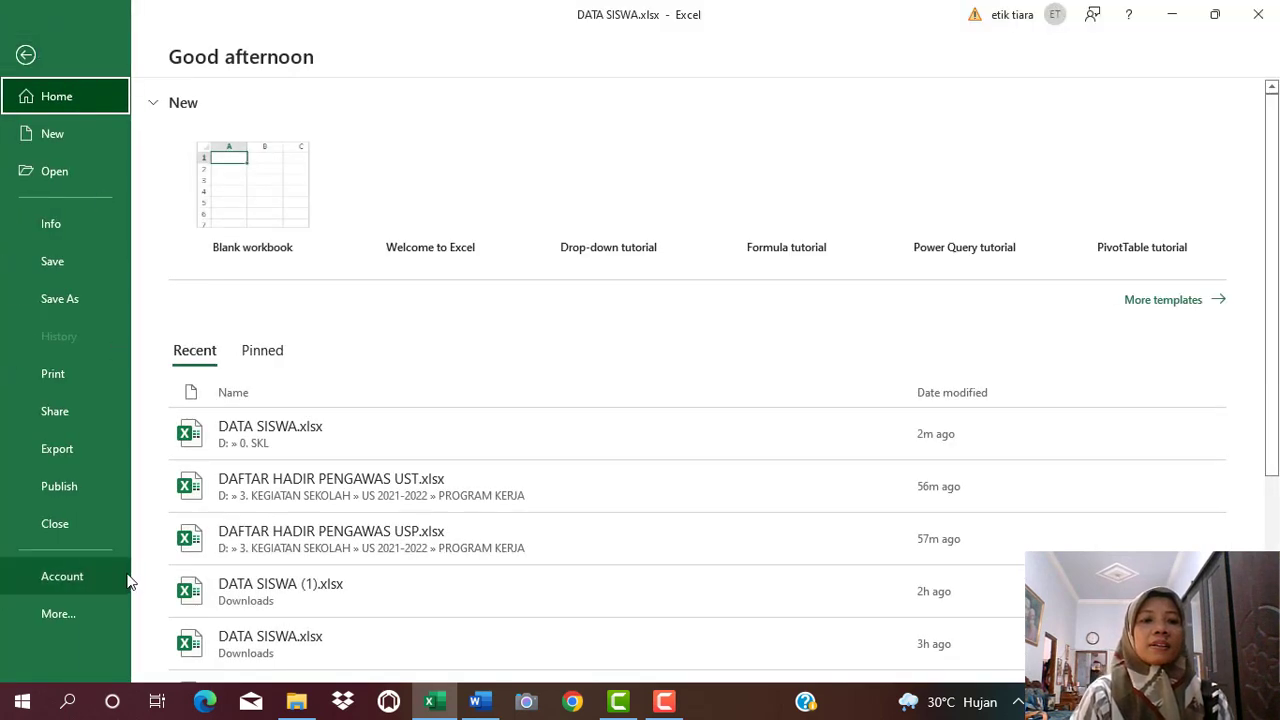
pyautogui.click(71, 616)
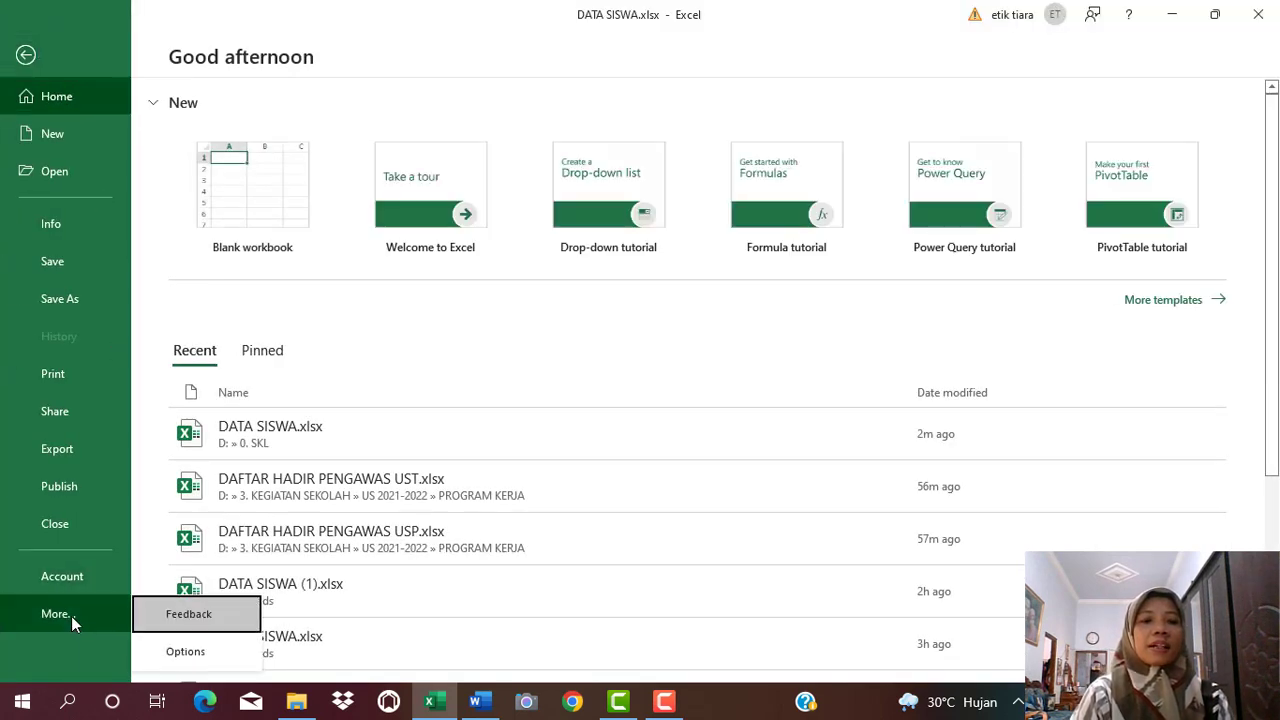
pyautogui.click(186, 654)
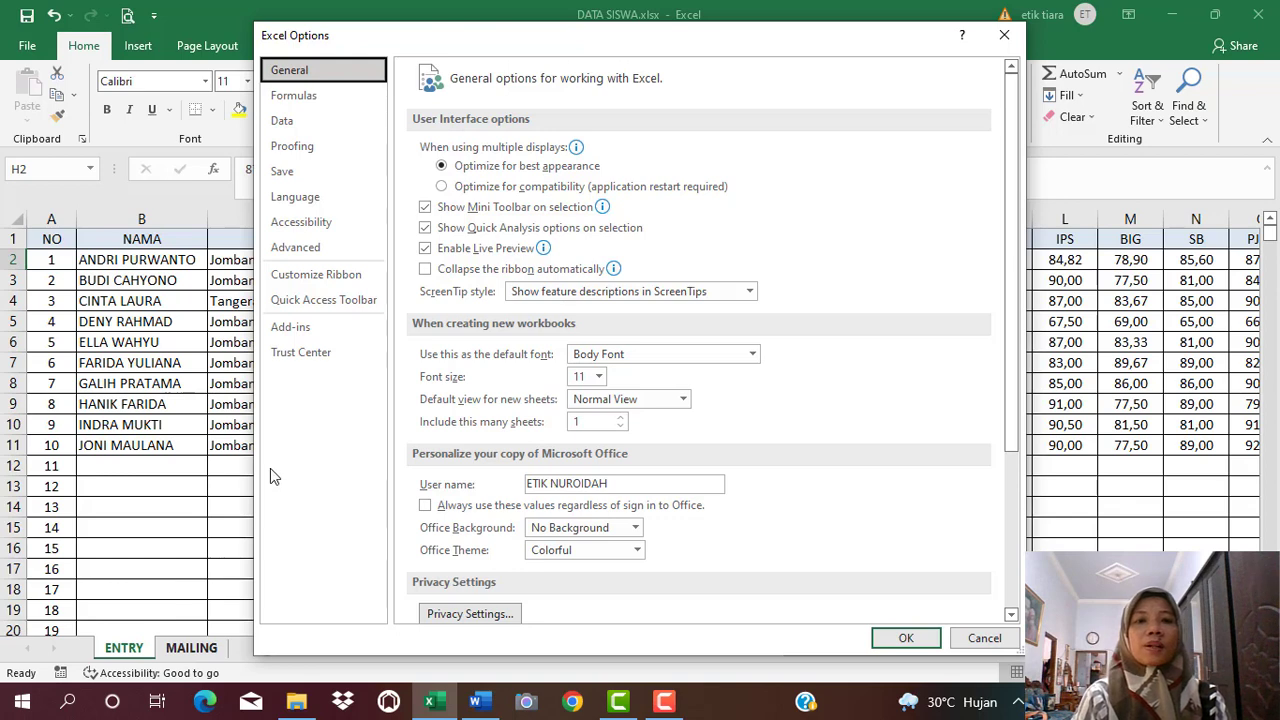
pyautogui.click(311, 252)
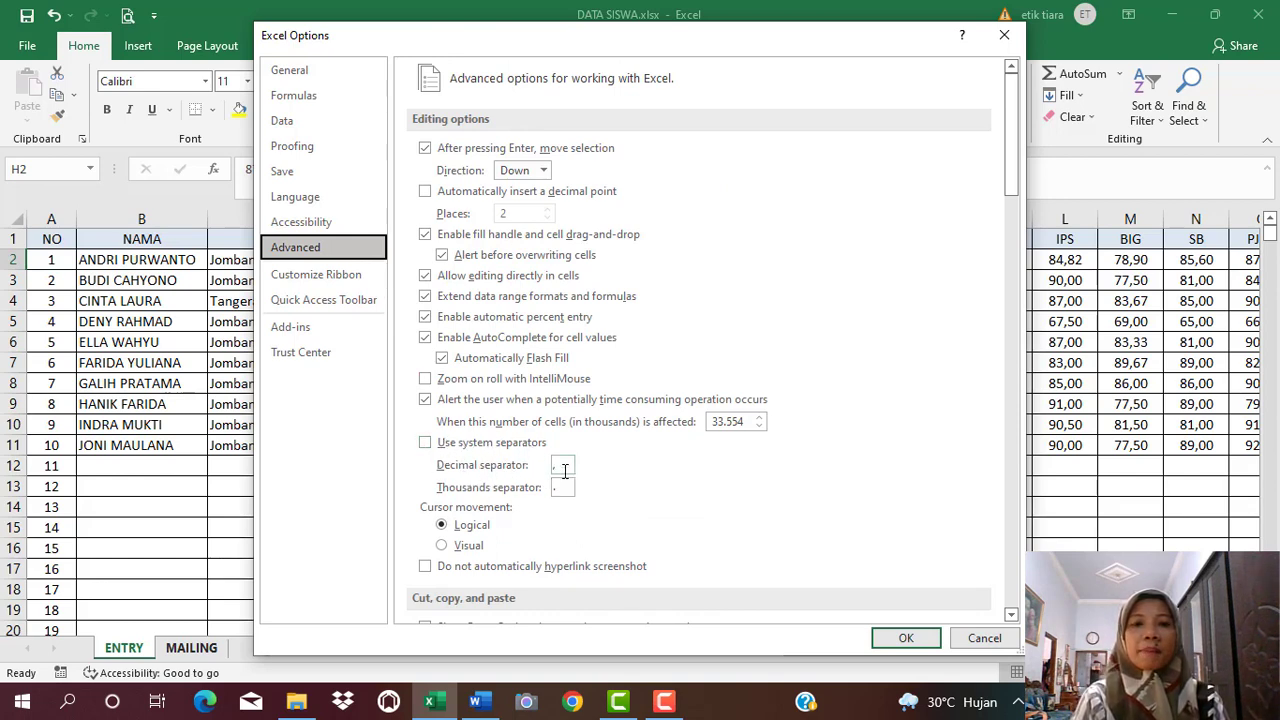
pyautogui.click(565, 466)
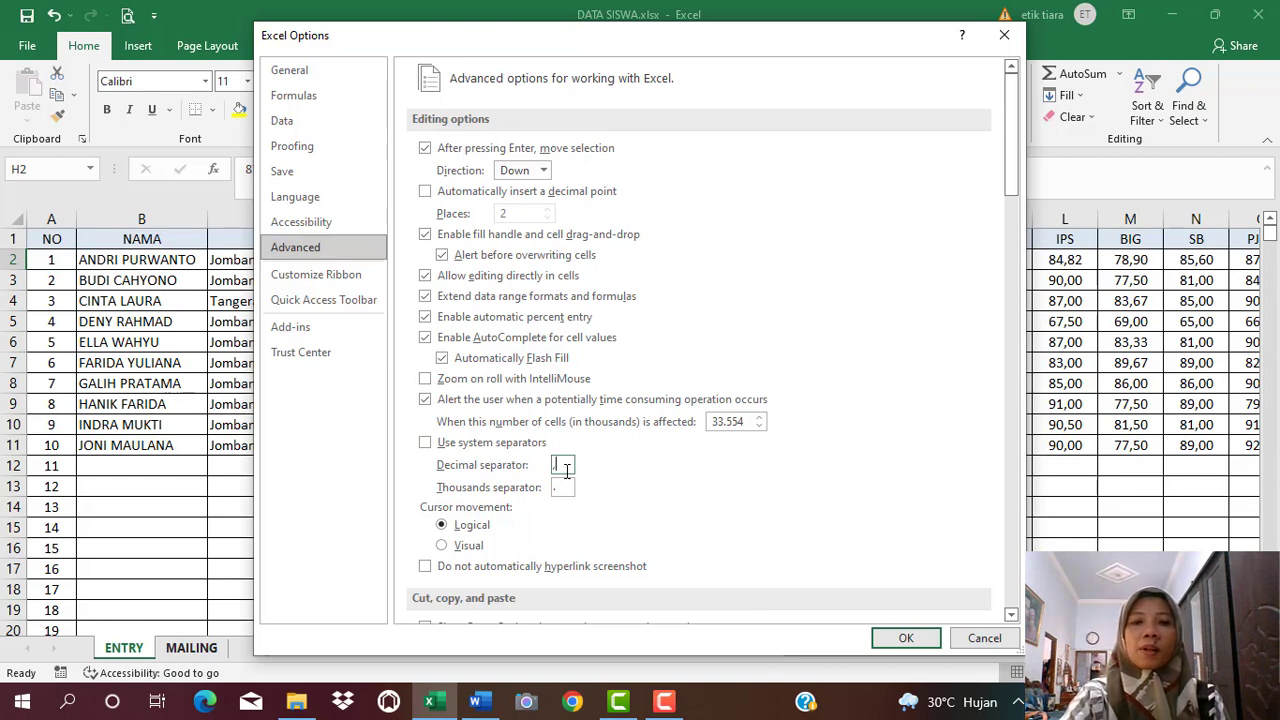
pyautogui.write(',')
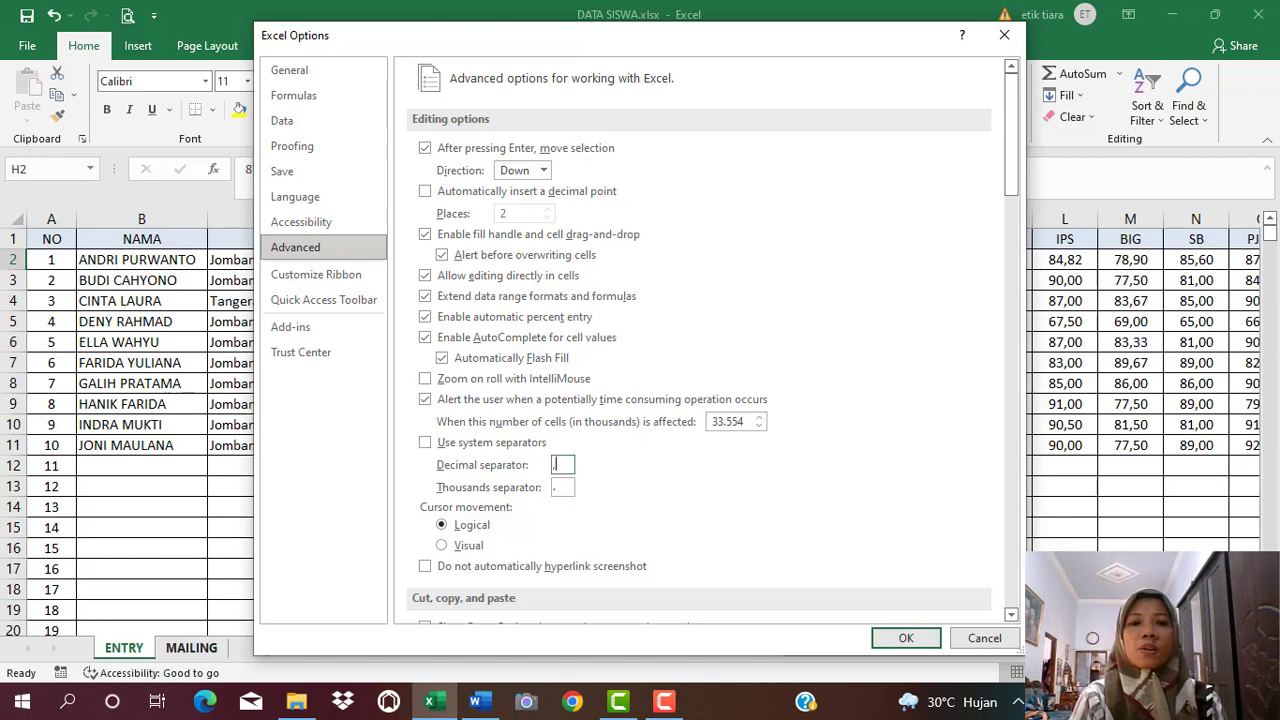
pyautogui.click(571, 487)
pyautogui.write('.')
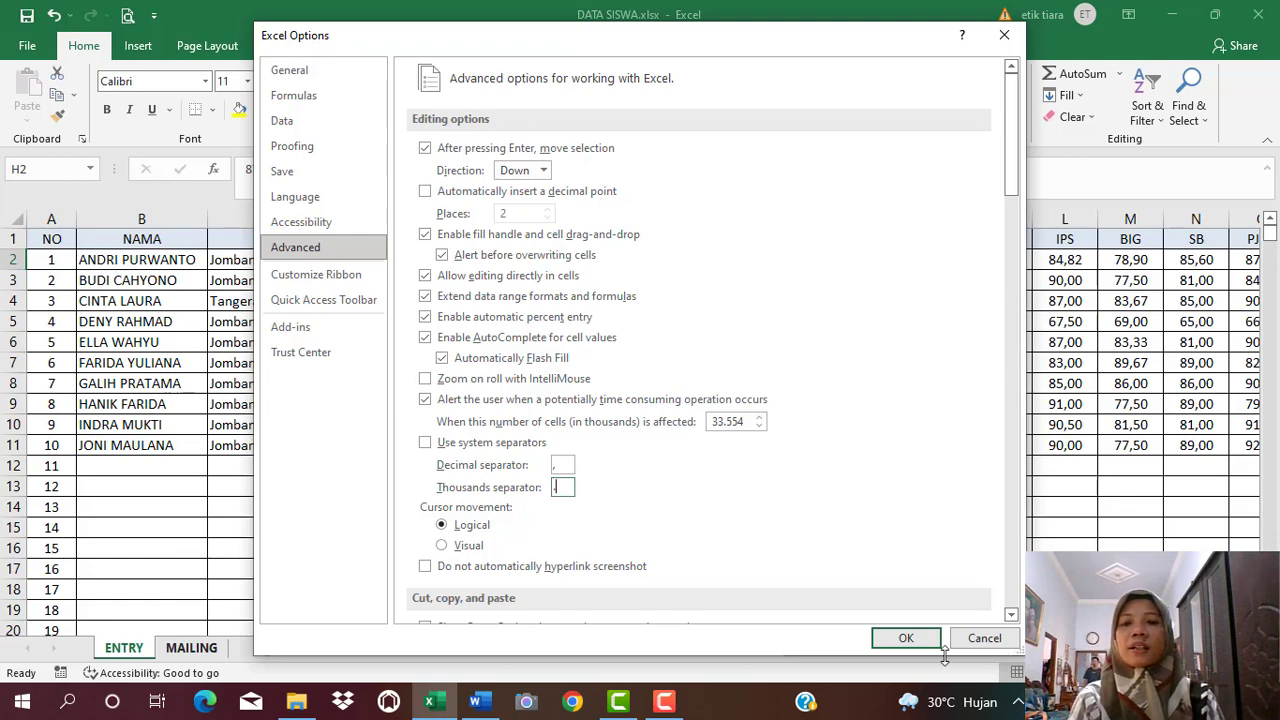
pyautogui.click(906, 638)
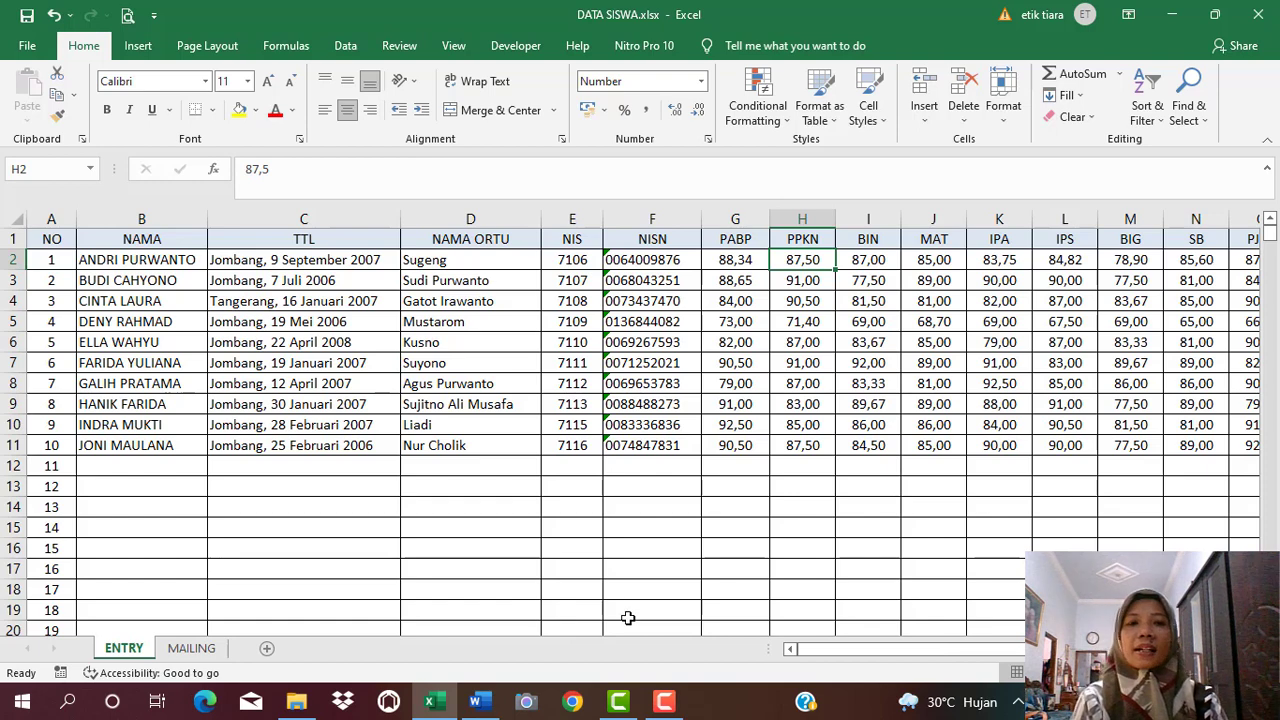
# Open TEMPLATE SKL.doc from the 0. SKL folder in Word, declining to run its stored SQL command
pyautogui.click(300, 703)
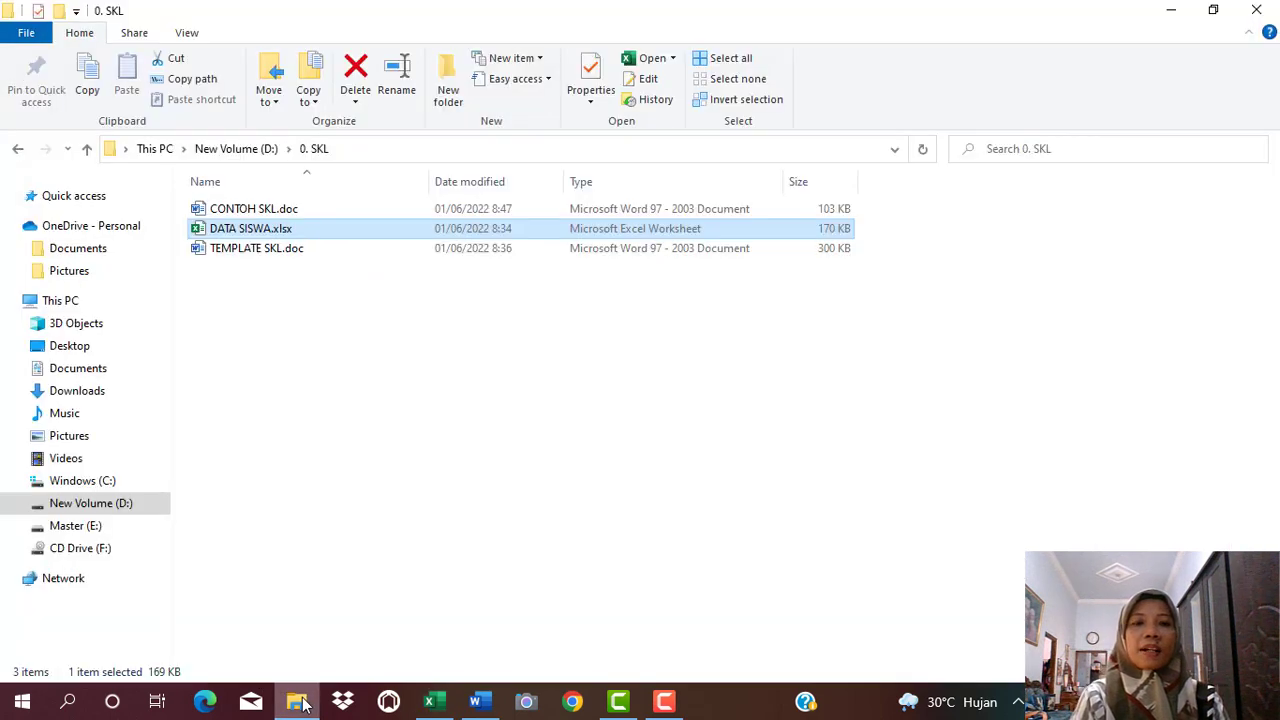
pyautogui.click(256, 256)
pyautogui.doubleClick(256, 250)
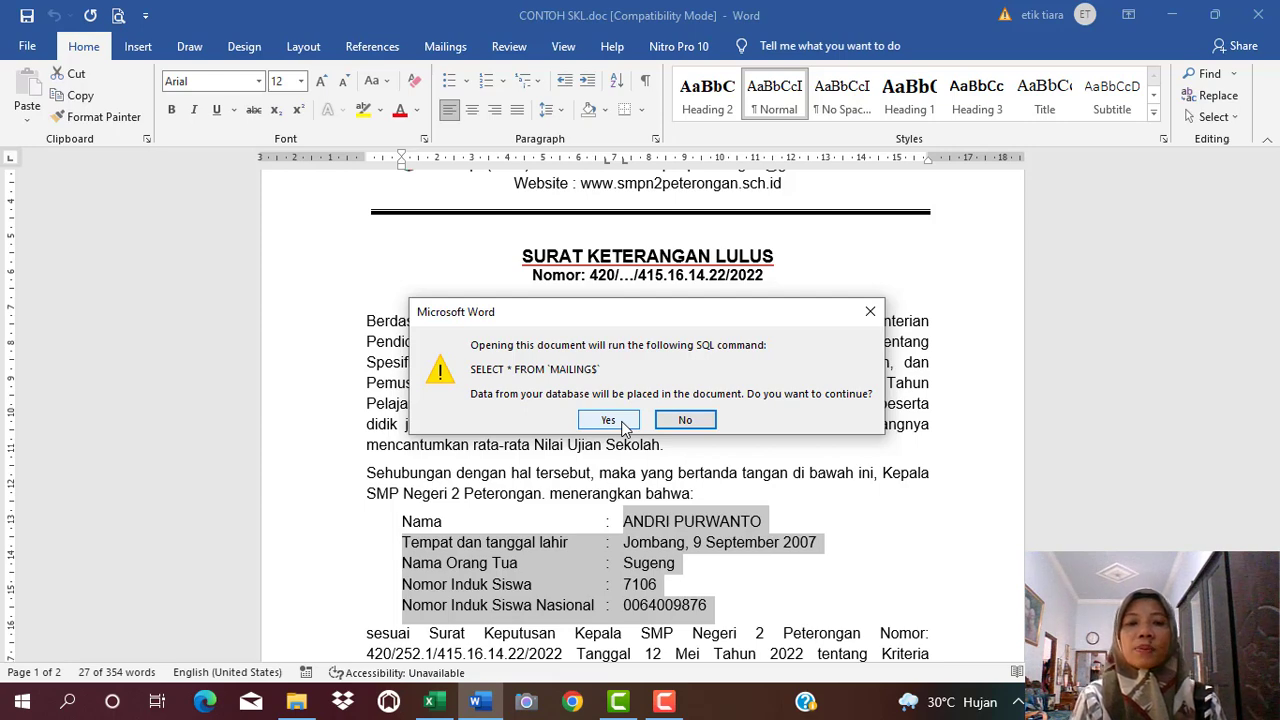
pyautogui.click(688, 422)
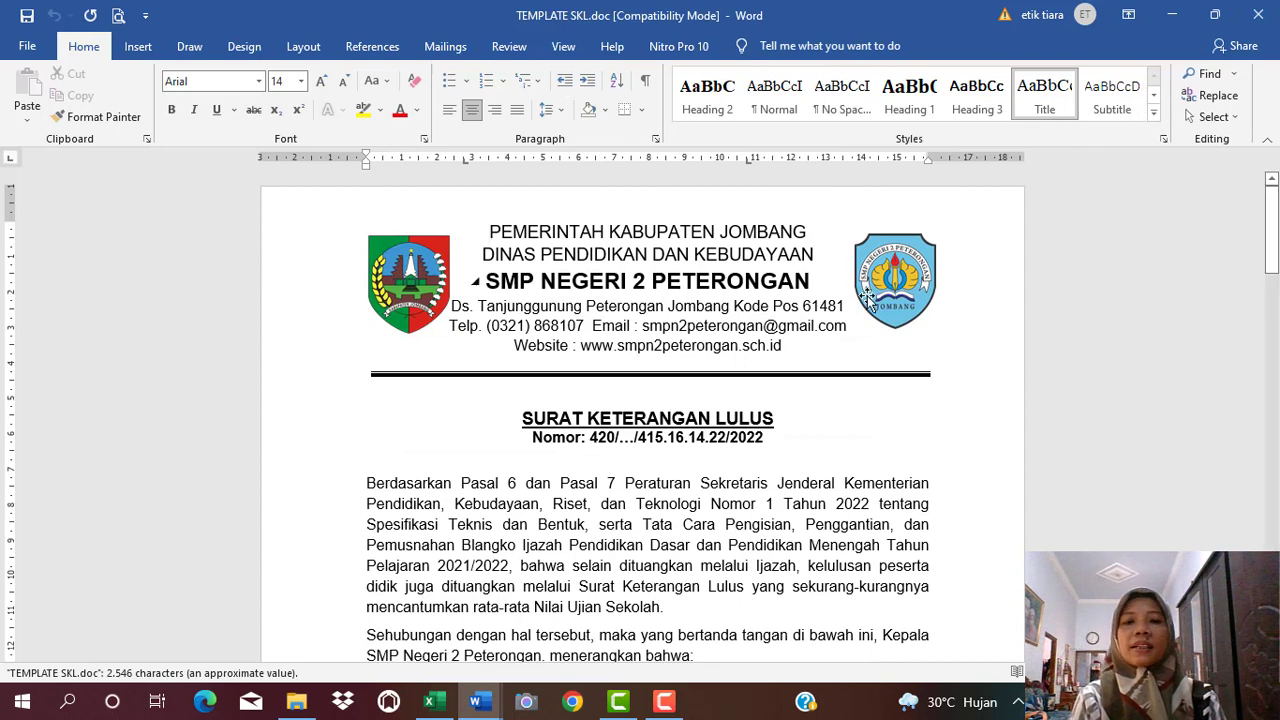
# Connect the template's mail merge to the MAILING$ table of DATA SISWA.xlsx in D: > 0. SKL, with the first row as column headers
pyautogui.click(447, 47)
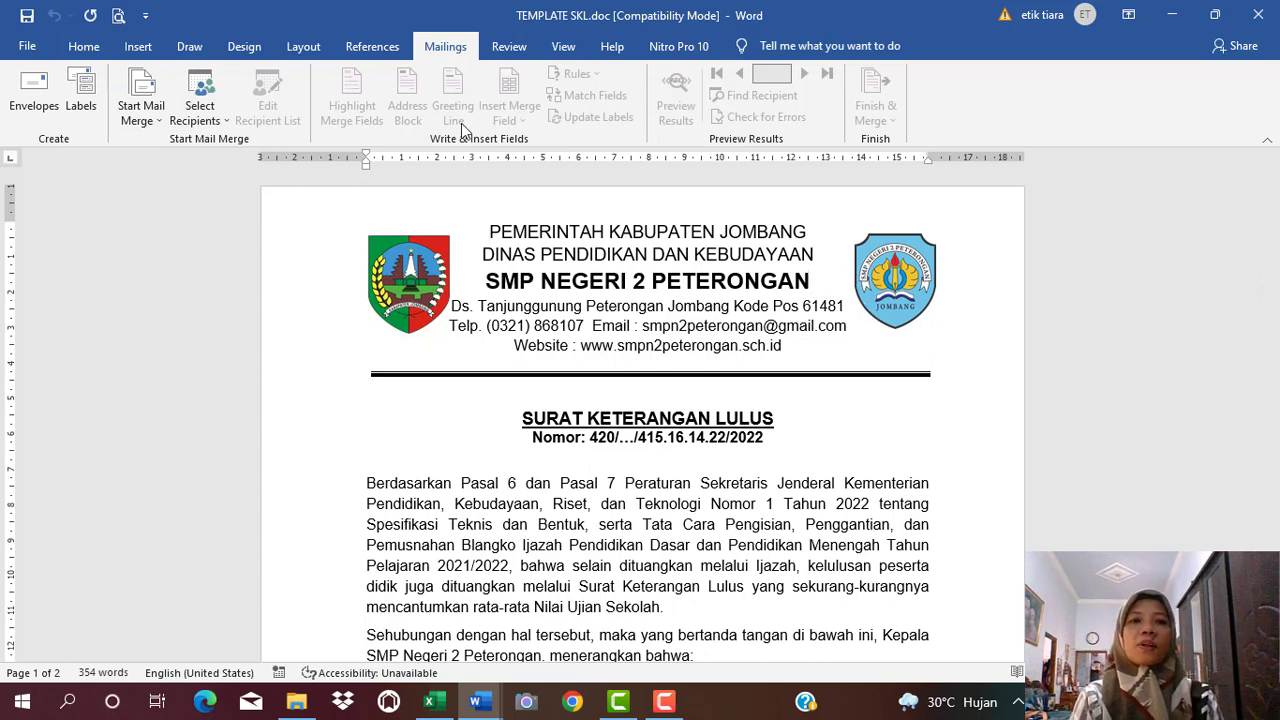
pyautogui.click(207, 101)
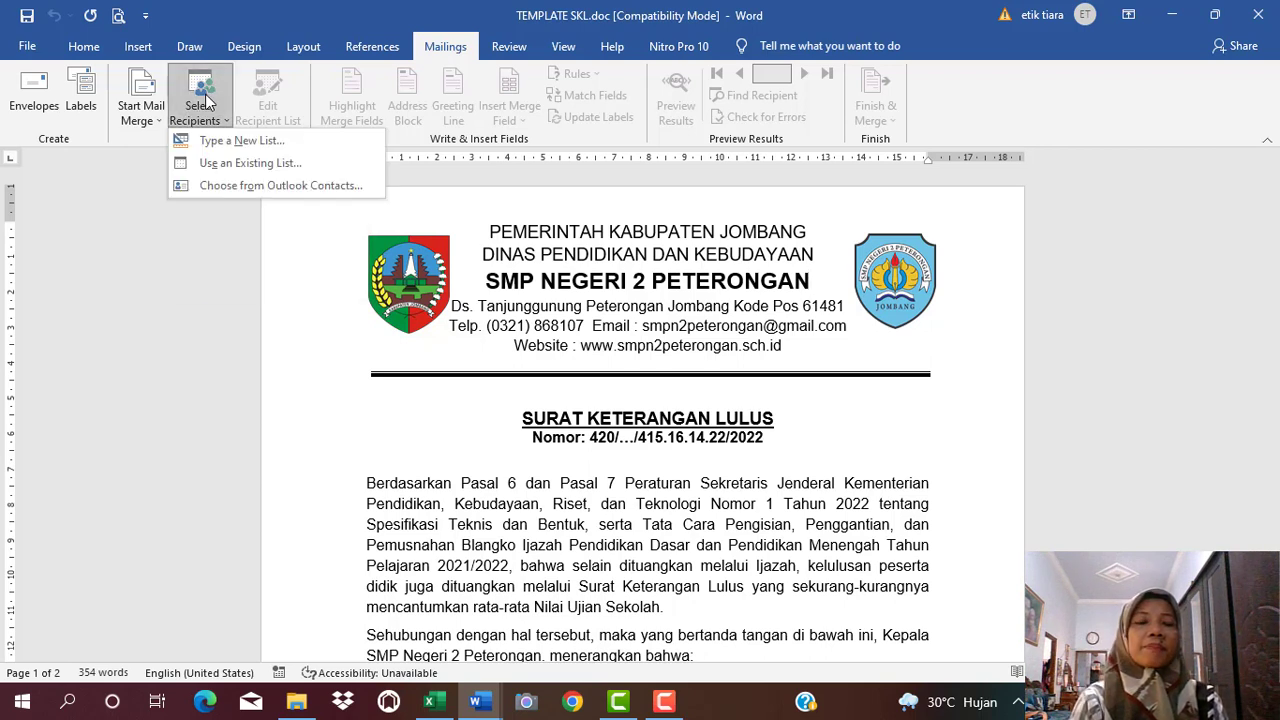
pyautogui.click(214, 166)
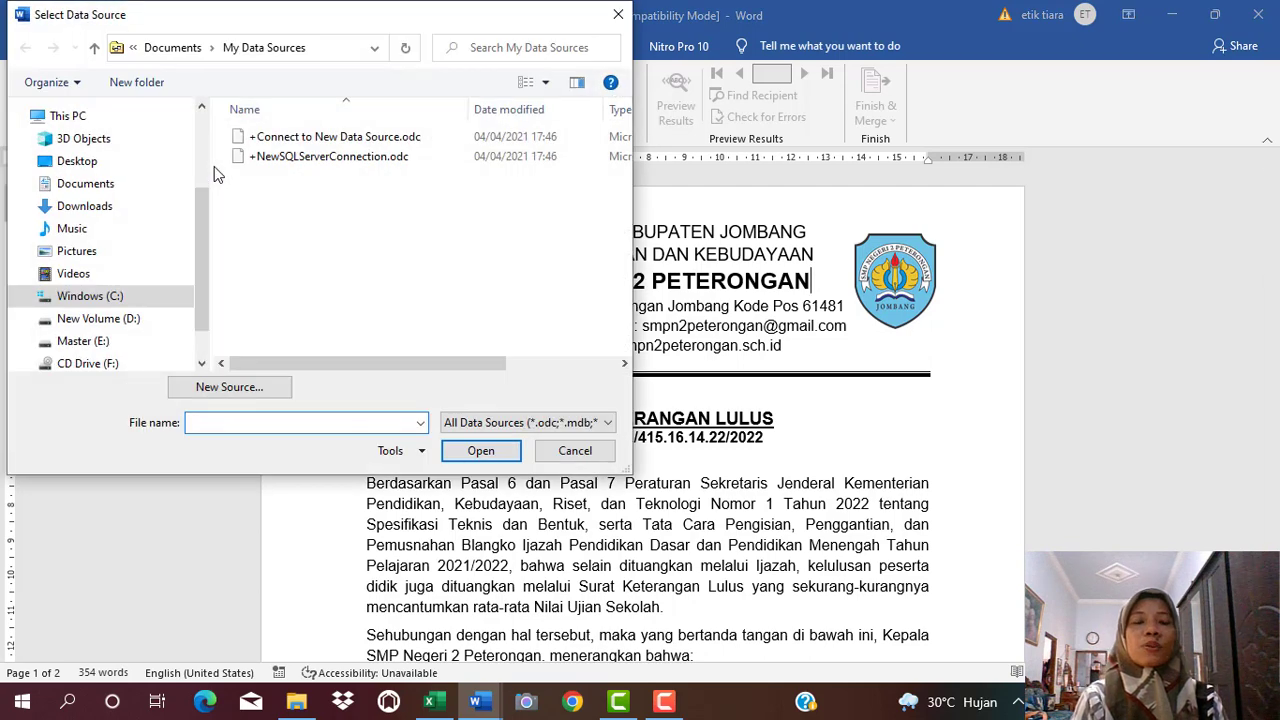
pyautogui.click(106, 320)
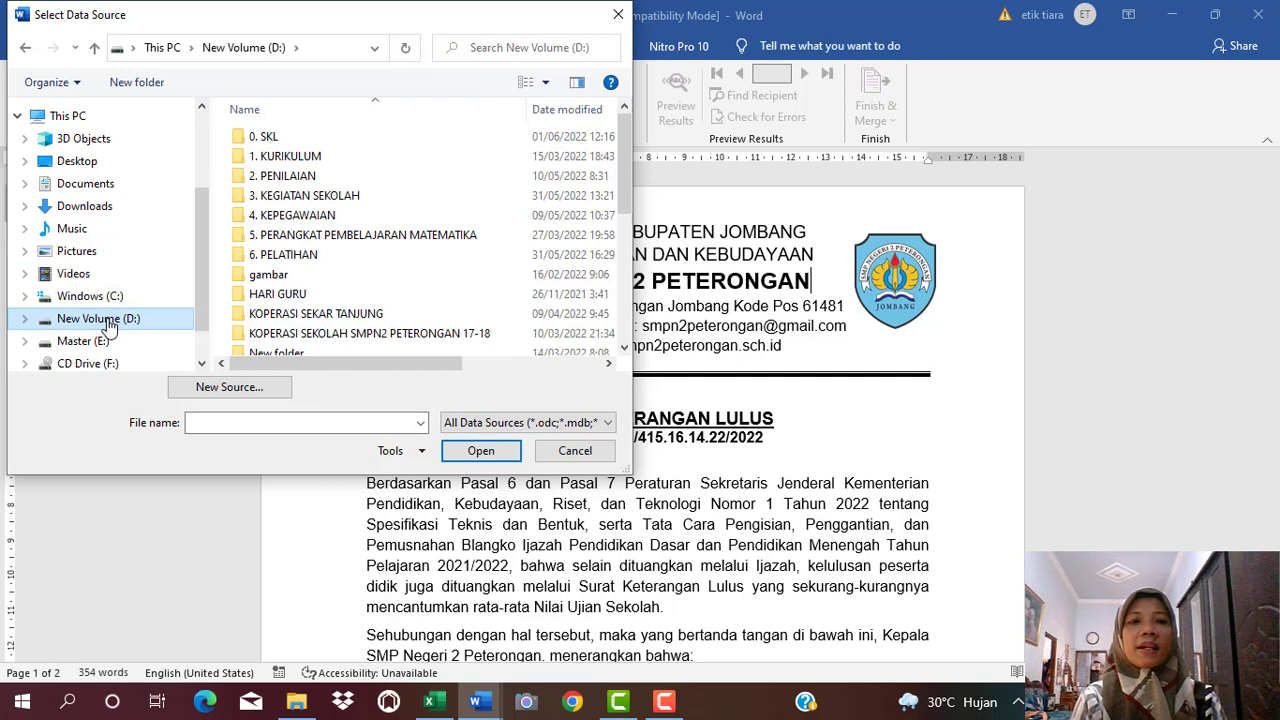
pyautogui.doubleClick(275, 140)
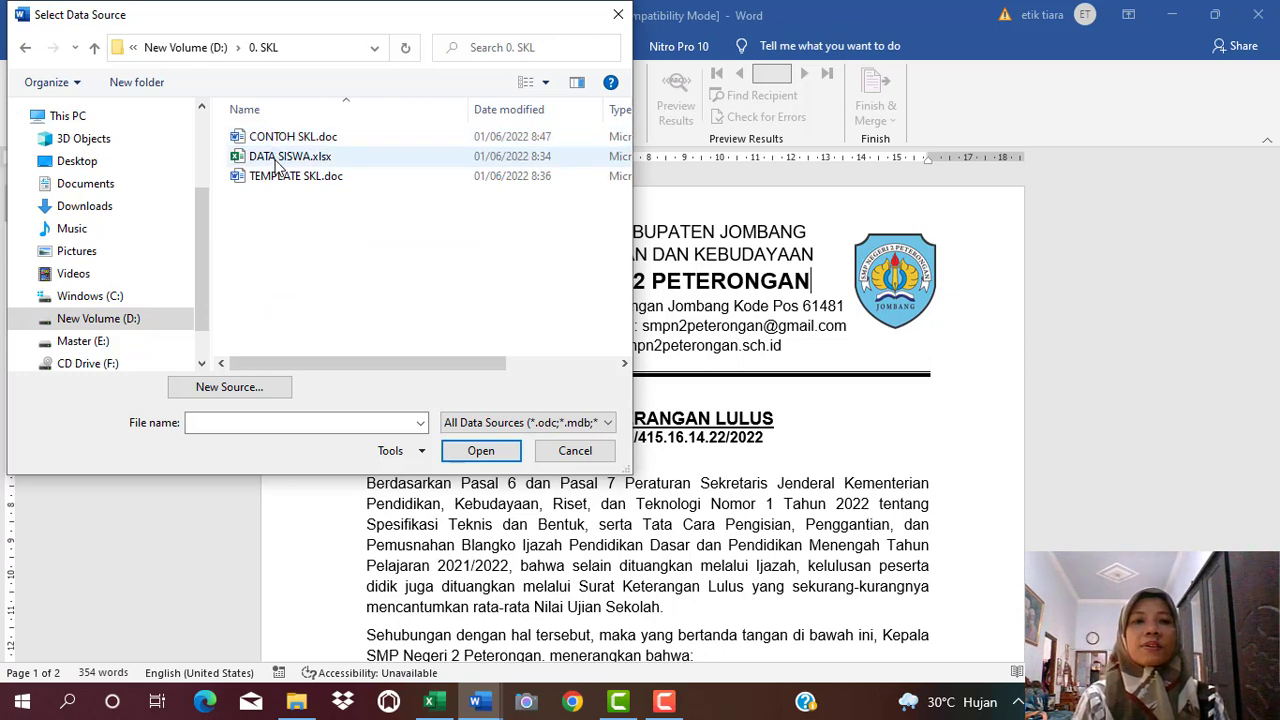
pyautogui.doubleClick(277, 163)
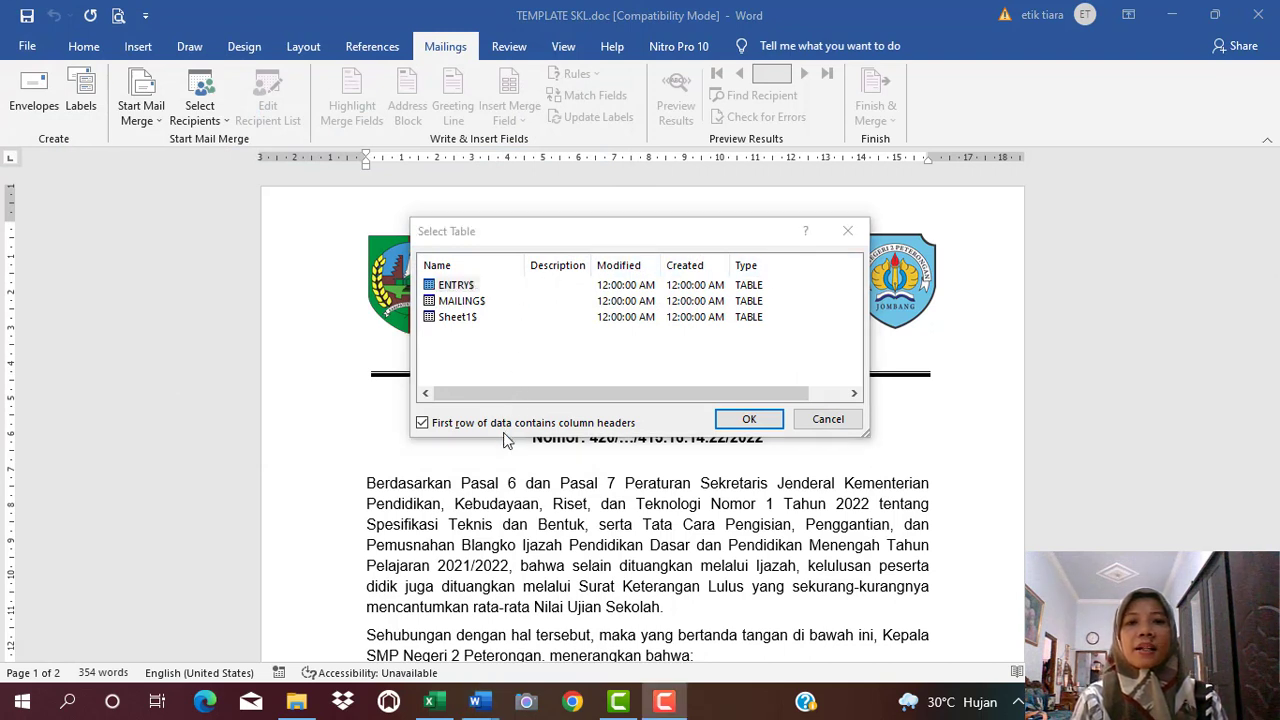
pyautogui.click(463, 302)
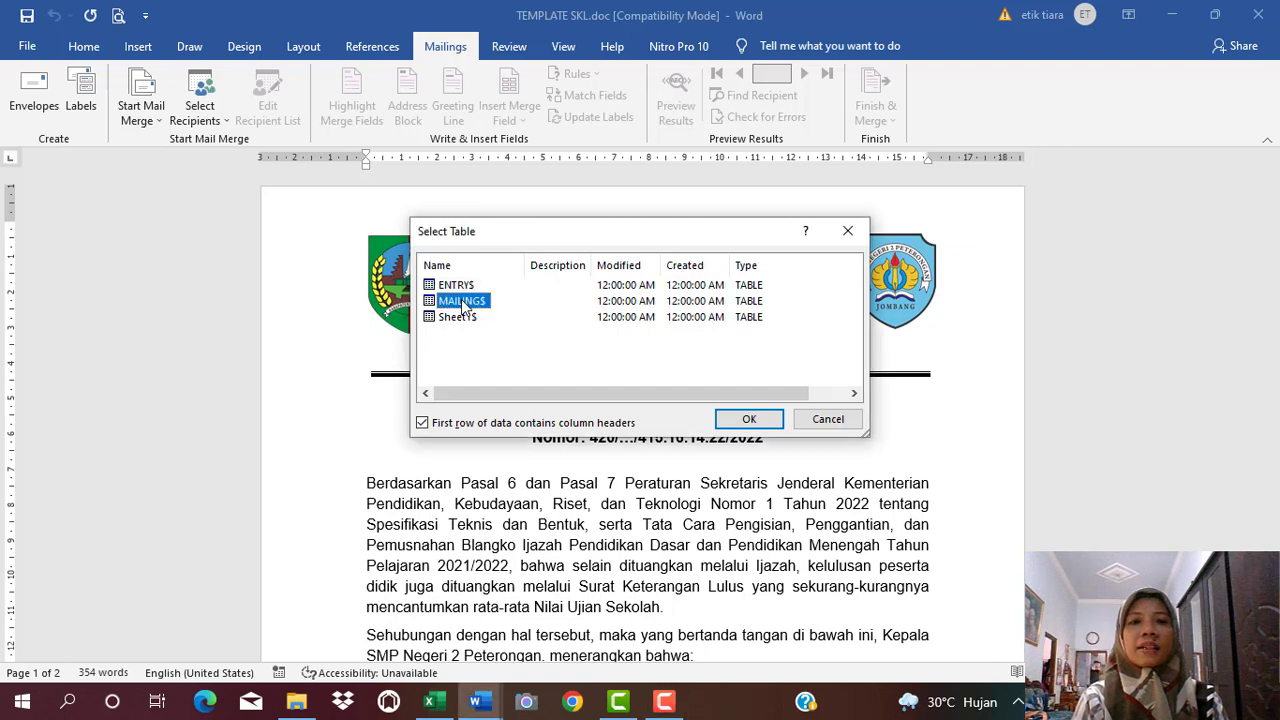
pyautogui.click(757, 420)
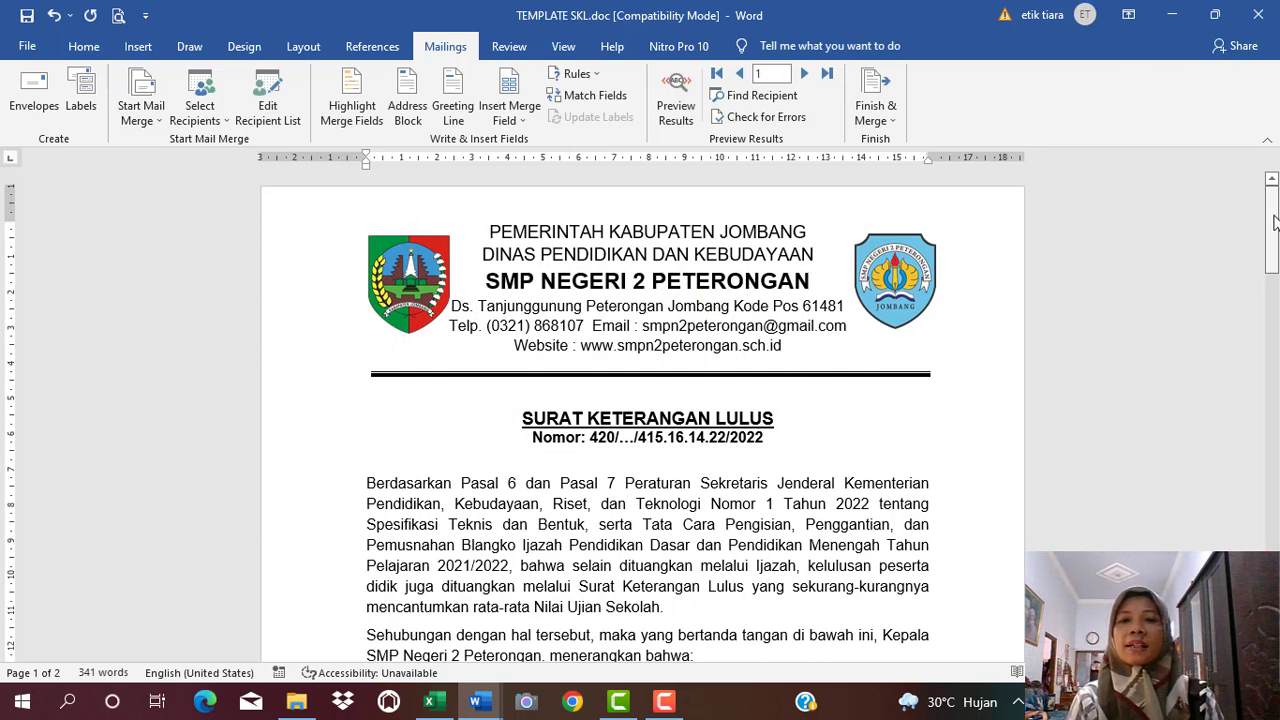
# Check the merge fields in the letter, and preview the merged results for the first three student records
pyautogui.moveTo(1276, 225); pyautogui.dragTo(1275, 301)
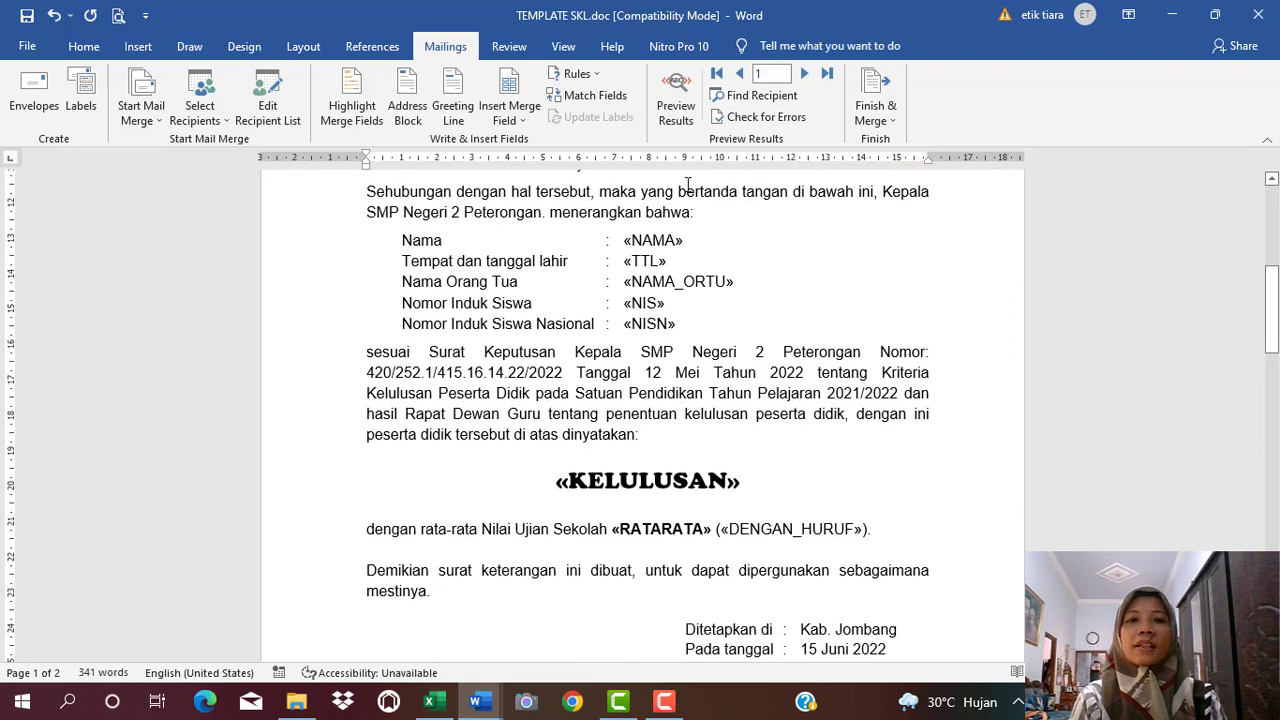
pyautogui.moveTo(626, 240); pyautogui.dragTo(690, 240)
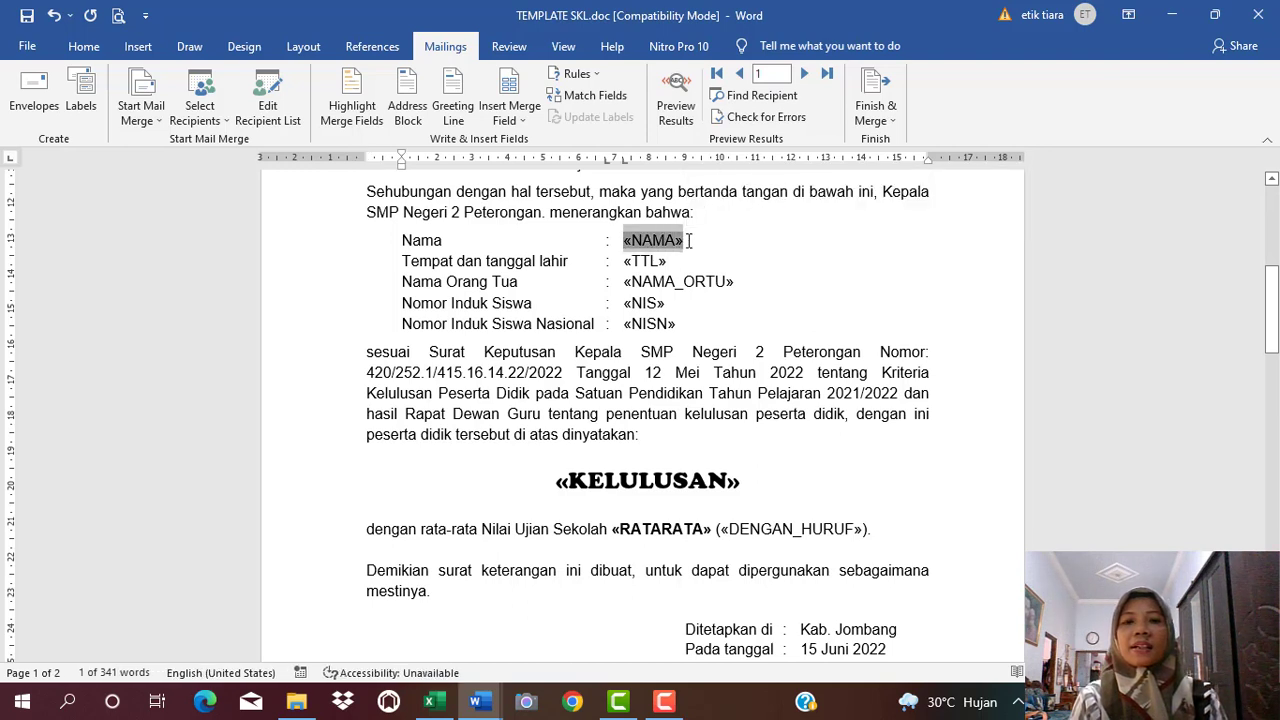
pyautogui.click(689, 240)
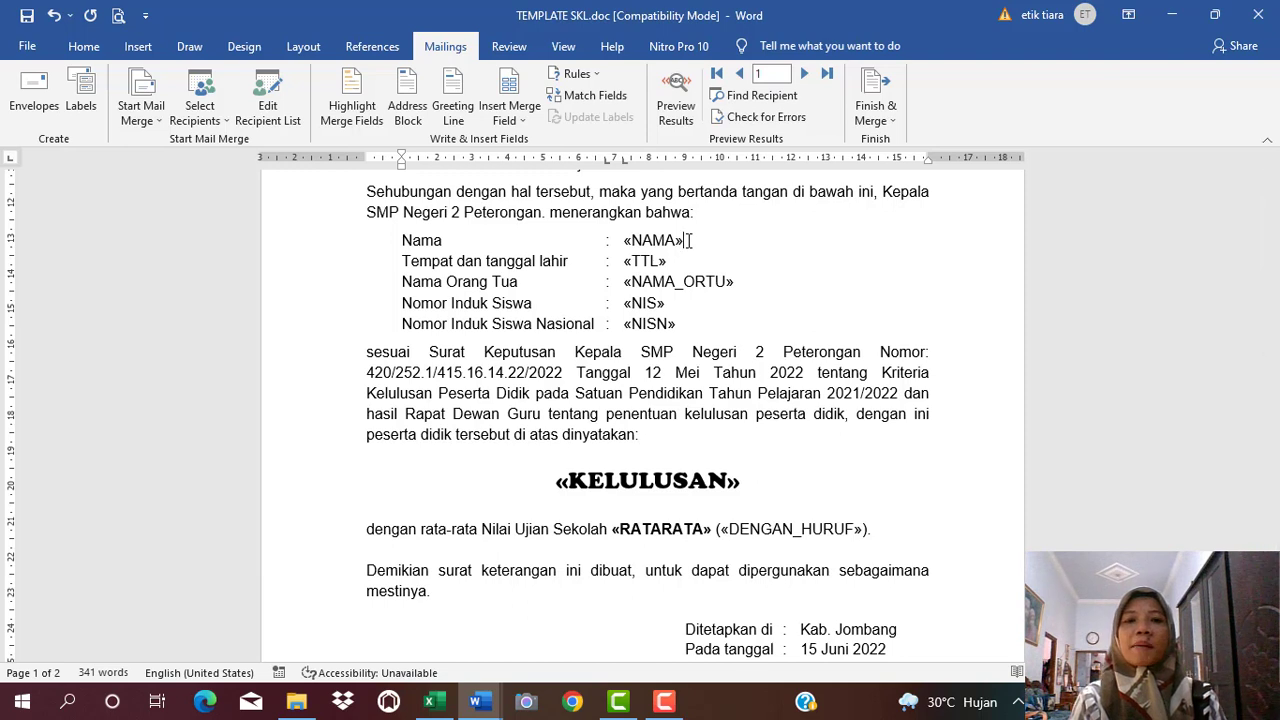
pyautogui.click(685, 94)
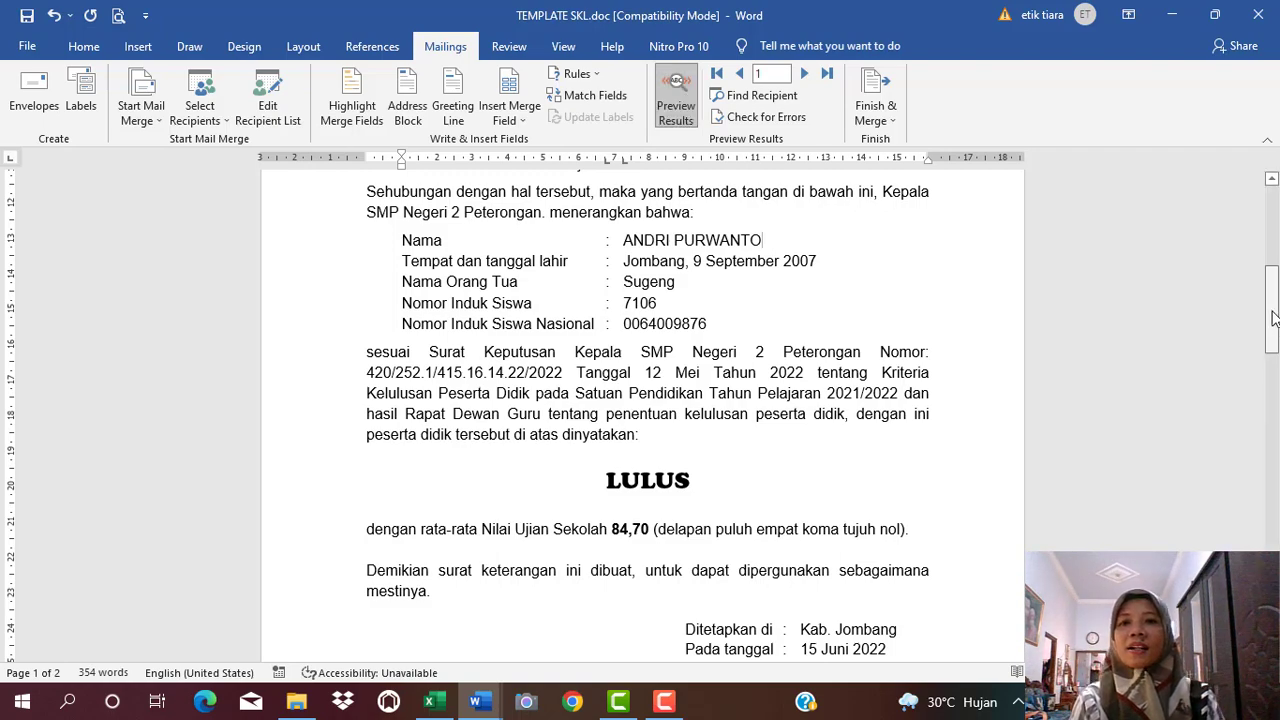
pyautogui.moveTo(1274, 324)
pyautogui.mouseDown()
pyautogui.moveTo(1265, 565)
pyautogui.moveTo(1268, 190)
pyautogui.mouseUp()
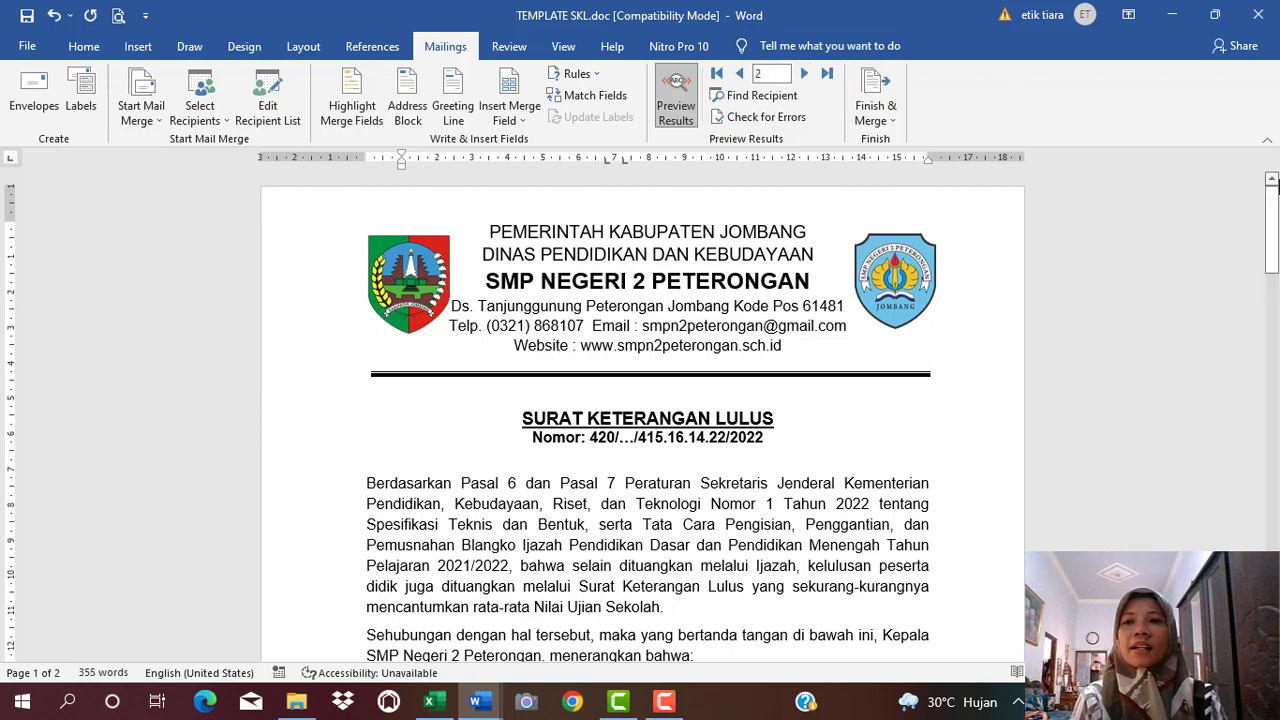
pyautogui.moveTo(1275, 245)
pyautogui.mouseDown()
pyautogui.moveTo(1258, 528)
pyautogui.moveTo(1266, 195)
pyautogui.mouseUp()
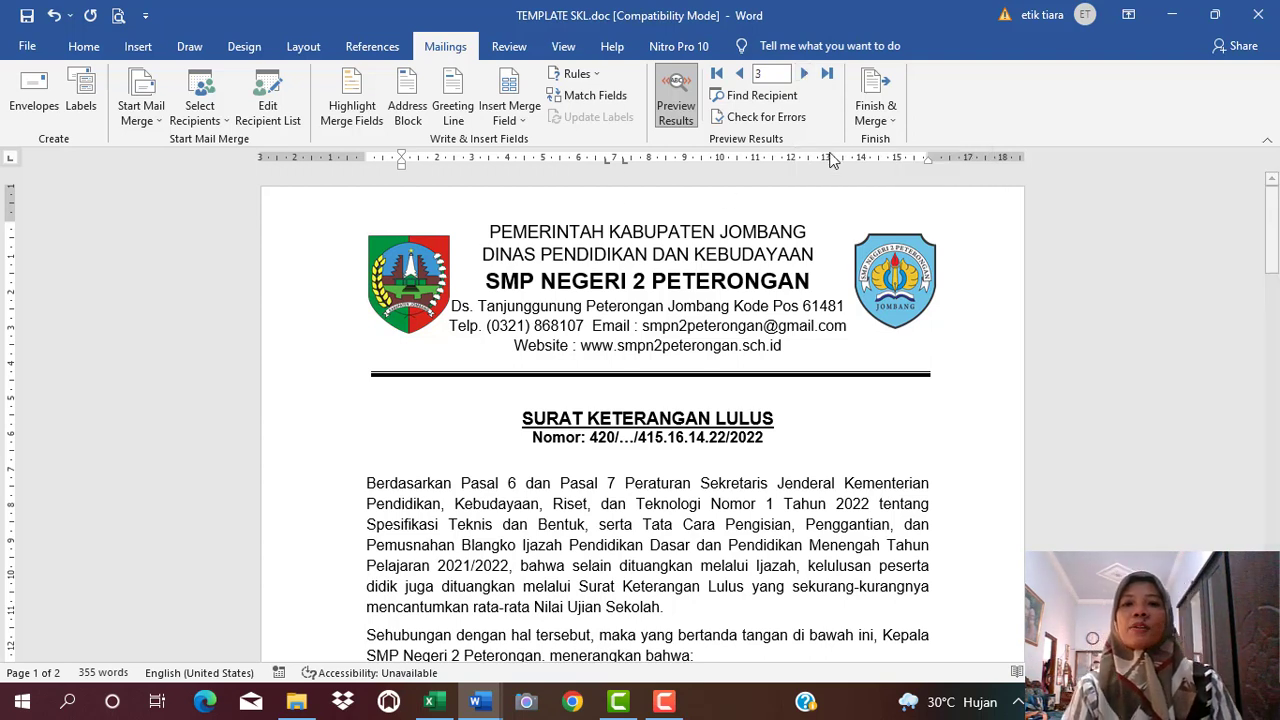
# Merge records 1 to 5 into a new document of individual letters, and check the first student's letter
pyautogui.click(872, 93)
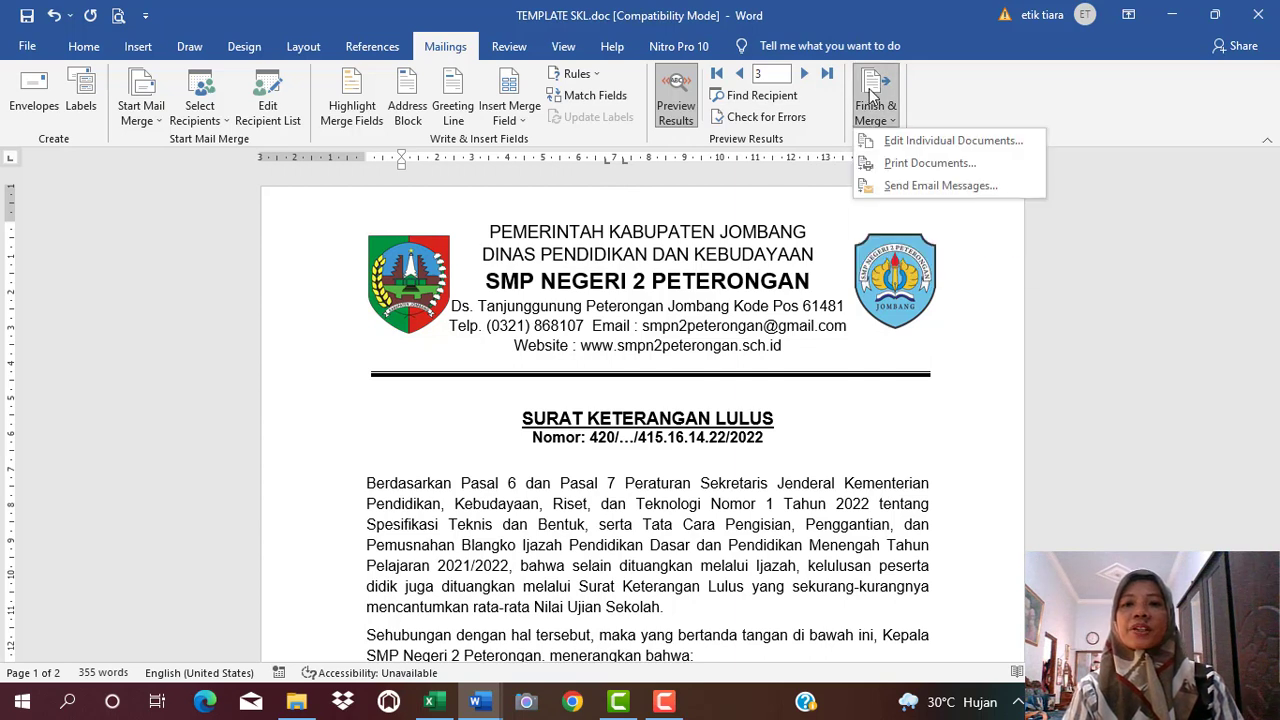
pyautogui.click(906, 142)
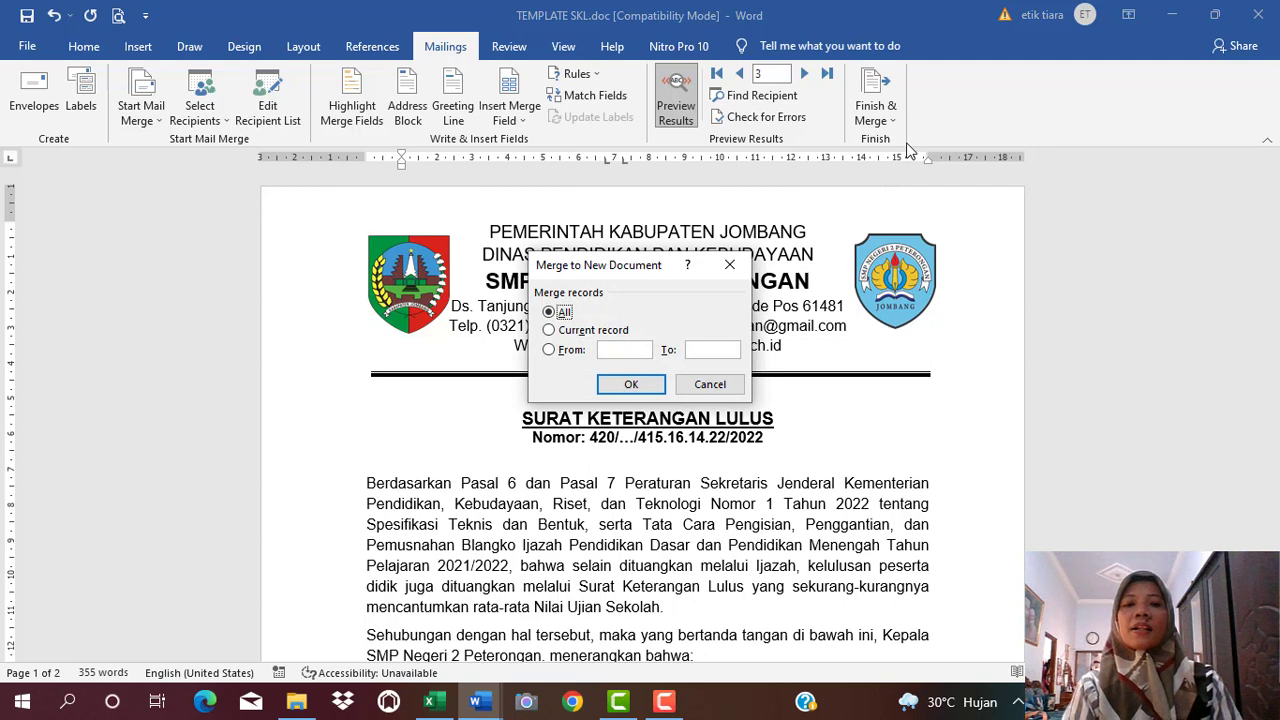
pyautogui.click(550, 354)
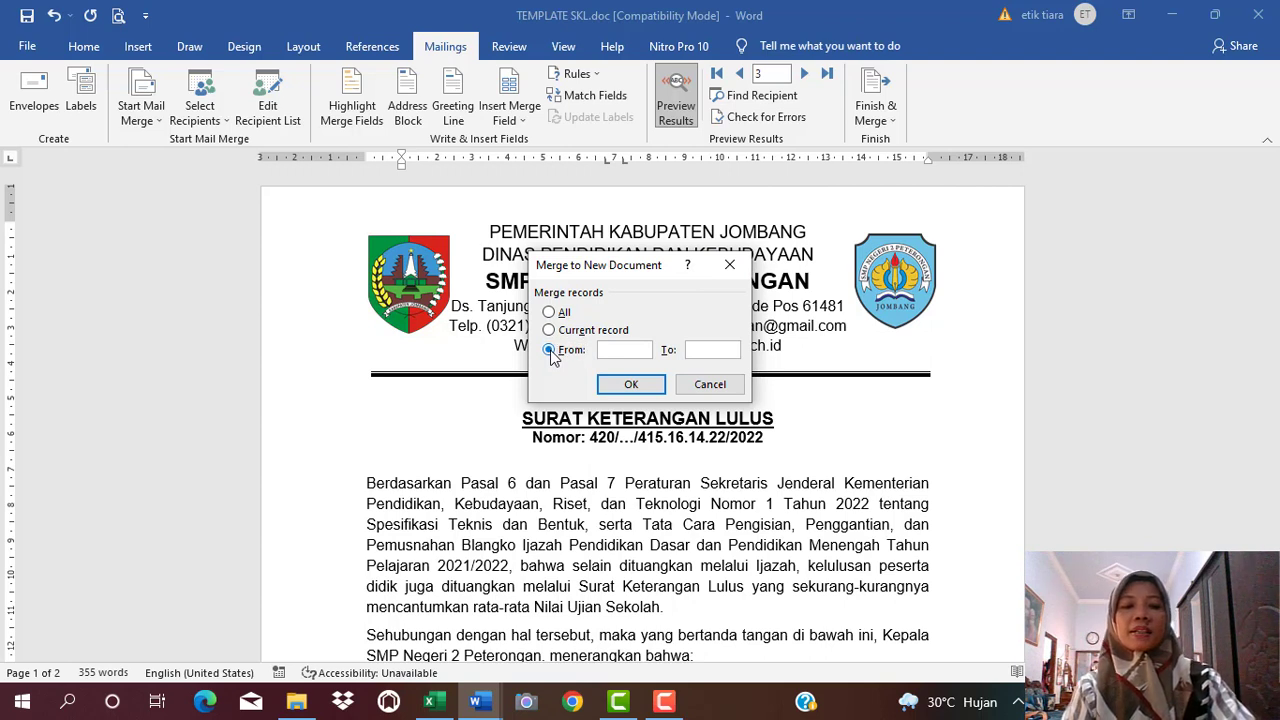
pyautogui.write('1')
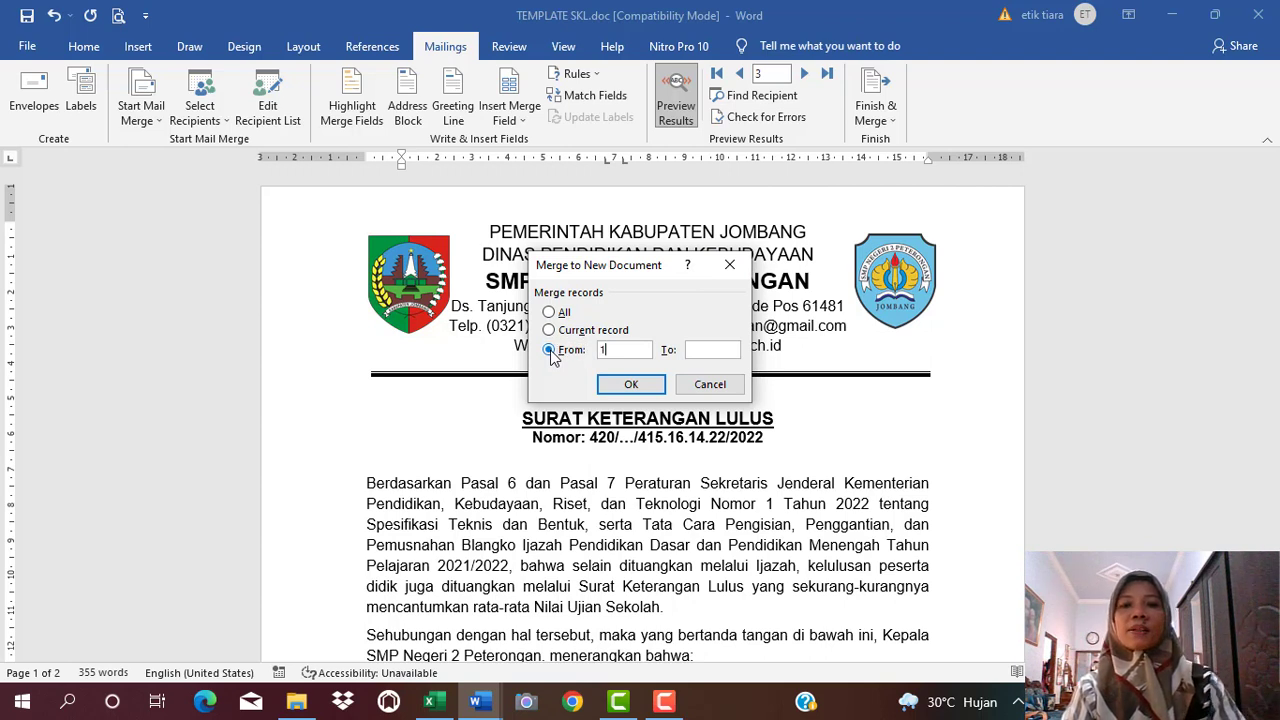
pyautogui.click(720, 349)
pyautogui.write('5')
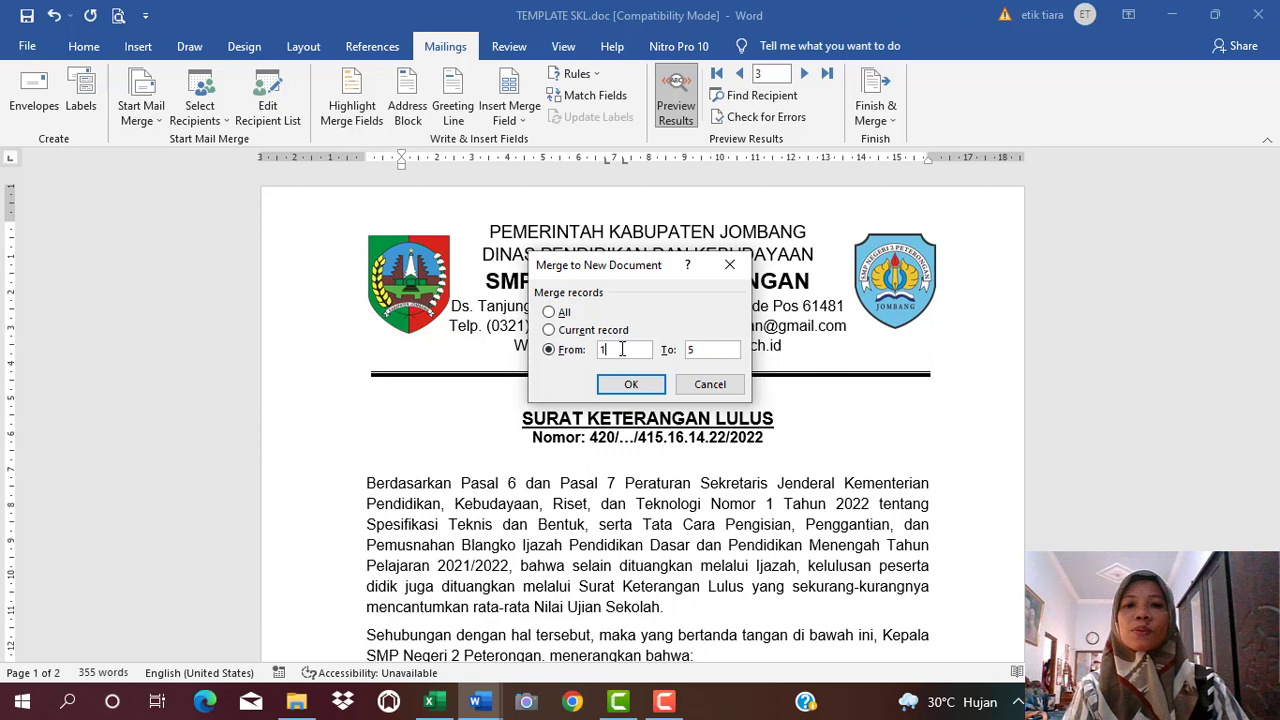
pyautogui.click(710, 349)
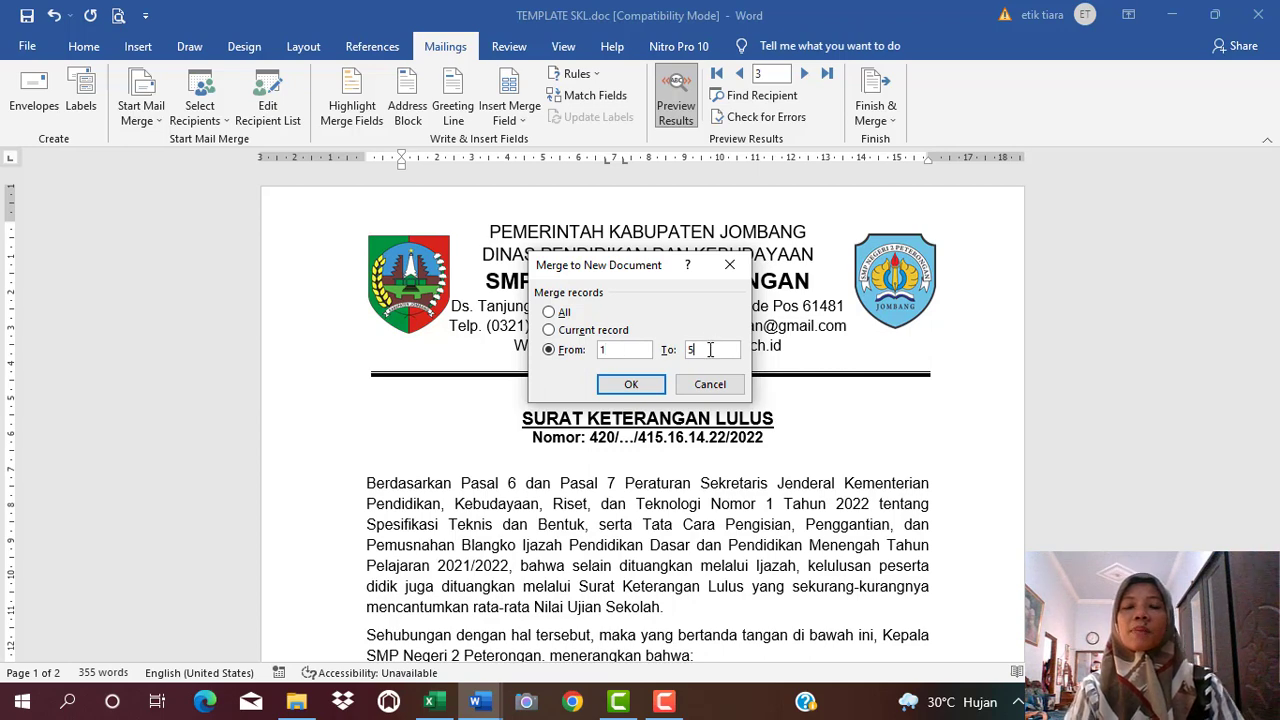
pyautogui.click(643, 385)
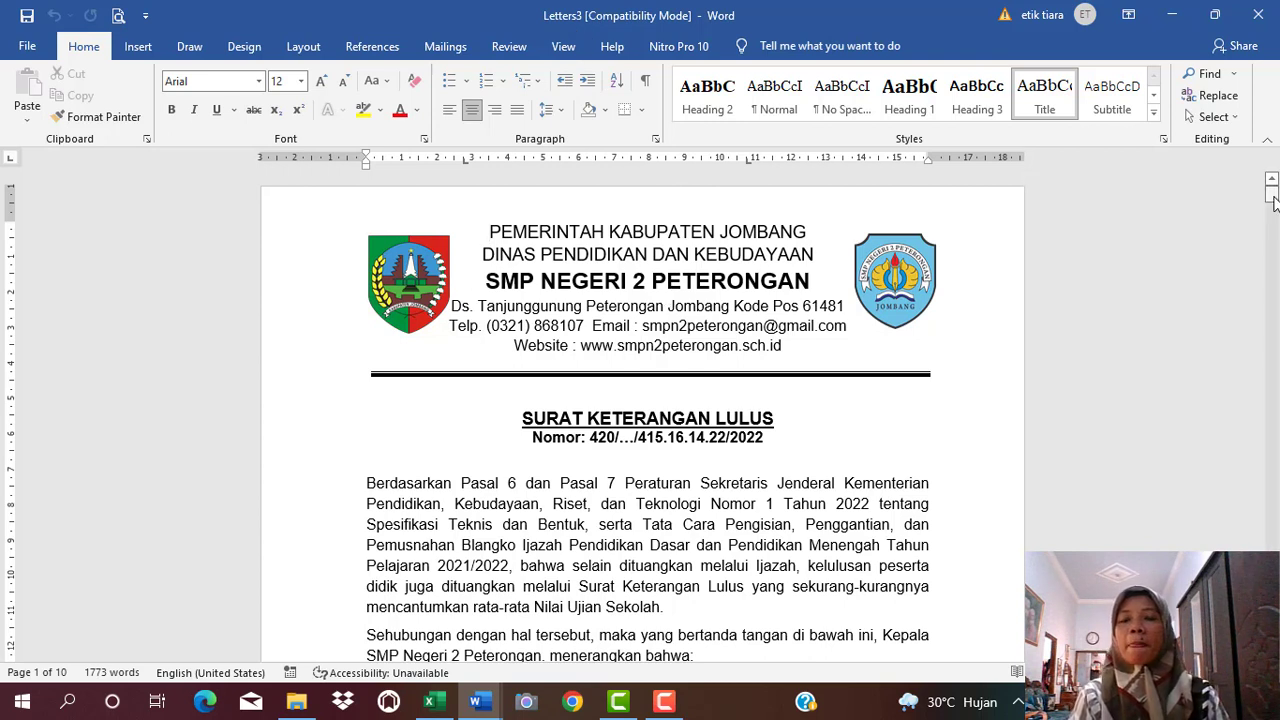
pyautogui.moveTo(1272, 200); pyautogui.dragTo(1273, 212)
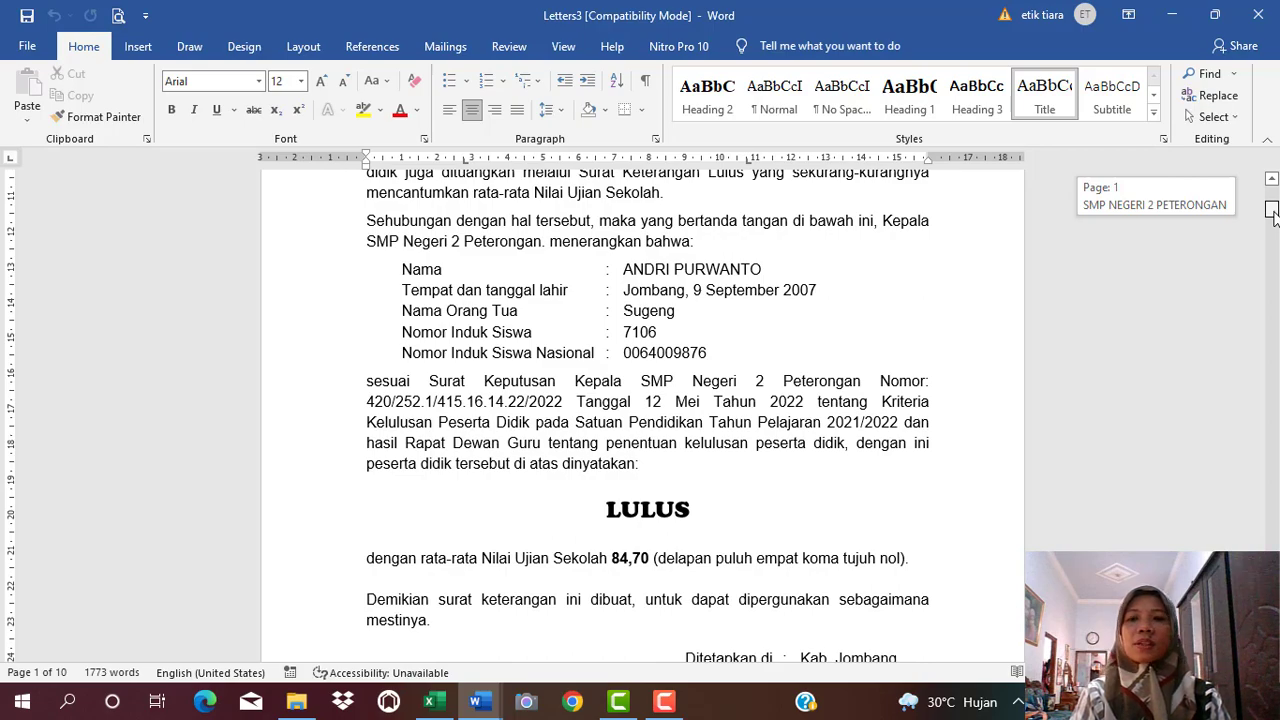
pyautogui.moveTo(1273, 216); pyautogui.dragTo(1272, 186)
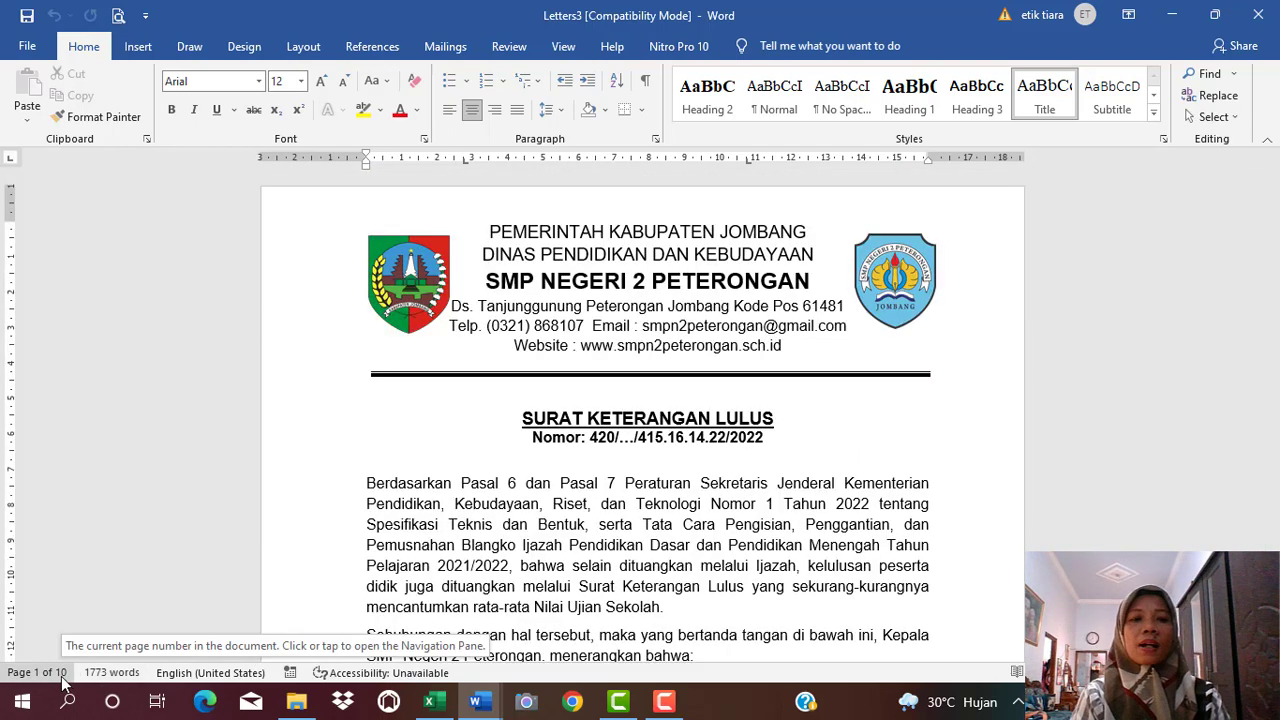
# Save the merged letters as skl 1-5 in Word Document format in the 0. SKL folder, accept the format upgrade, and close the document
pyautogui.click(27, 46)
pyautogui.click(30, 302)
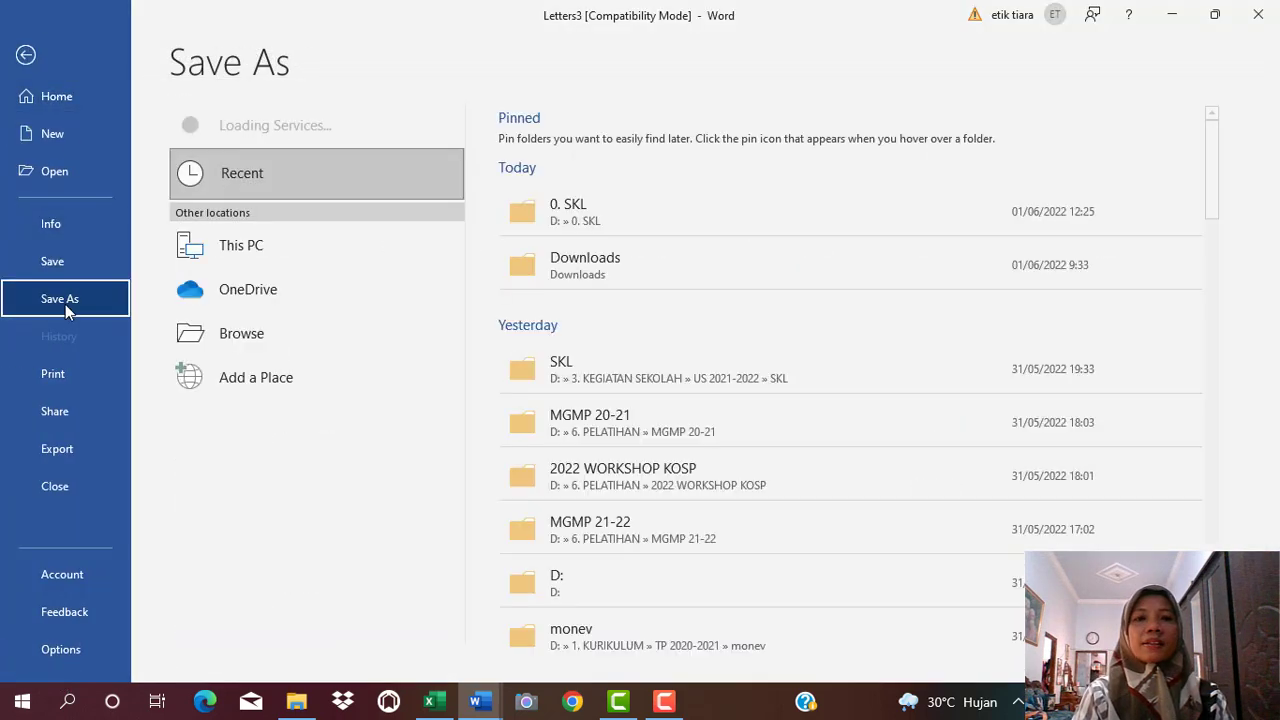
pyautogui.click(562, 214)
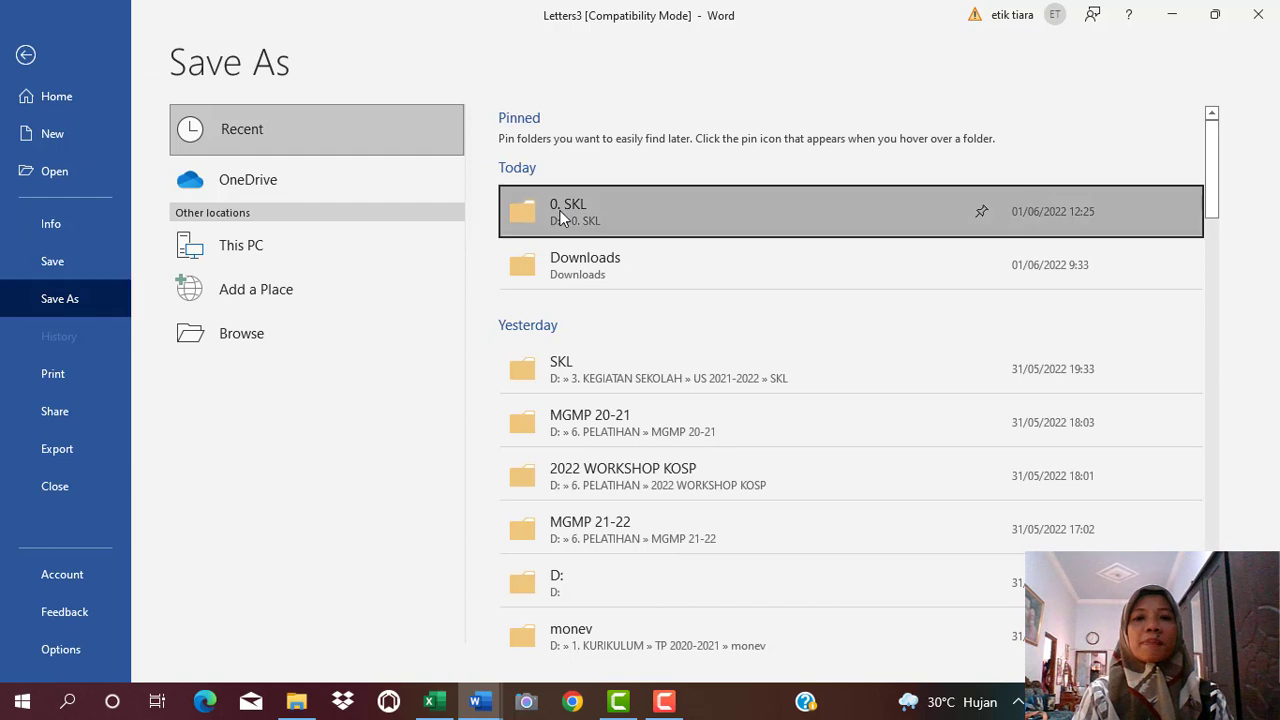
pyautogui.write('s')
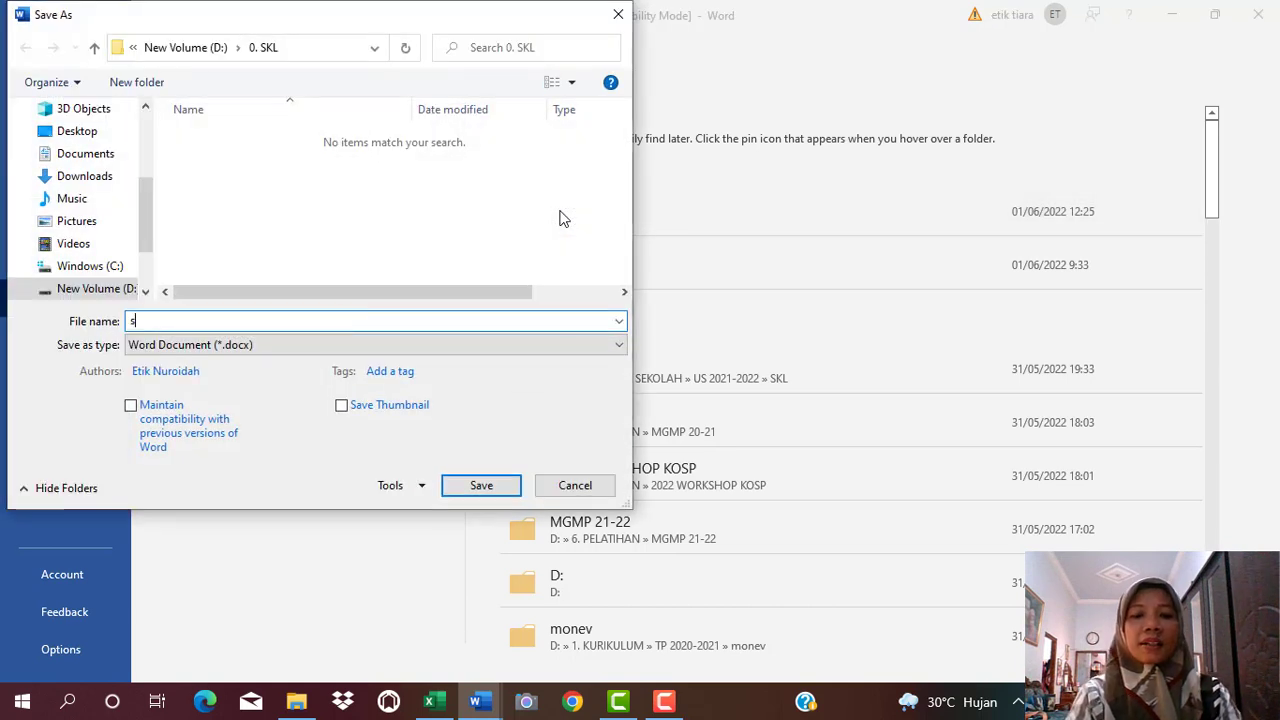
pyautogui.write('kl 1')
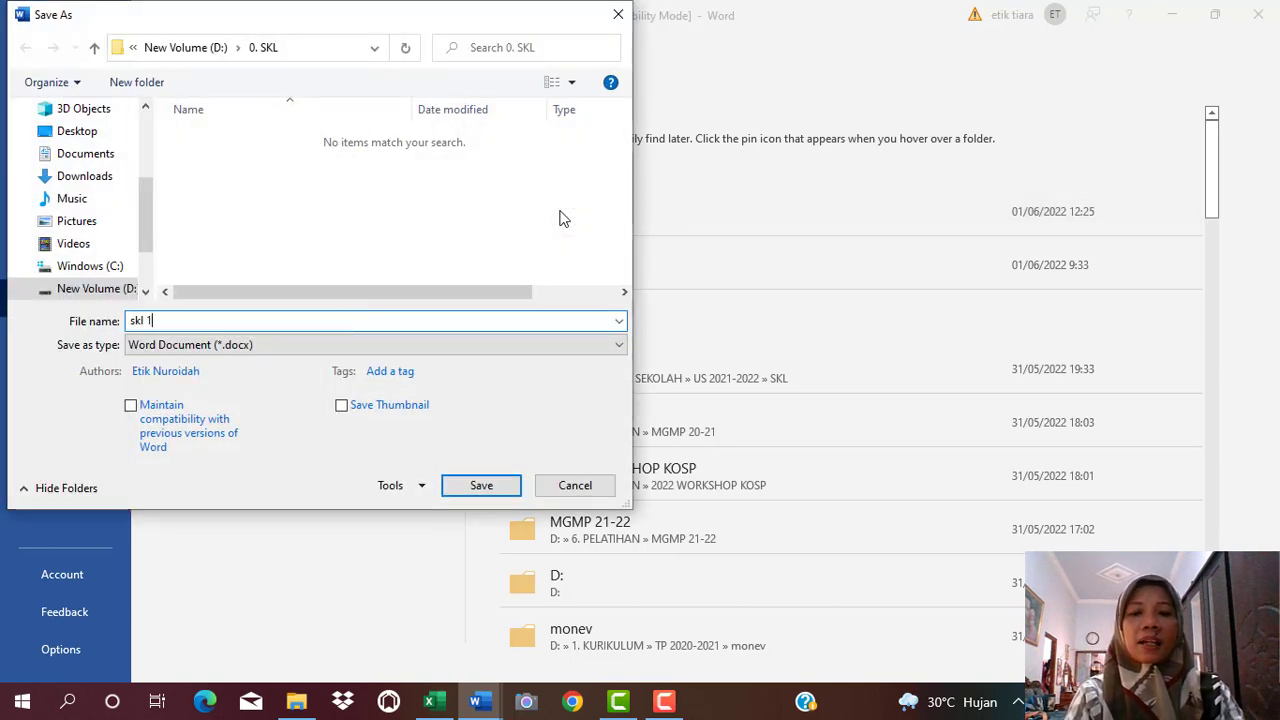
pyautogui.write('-5')
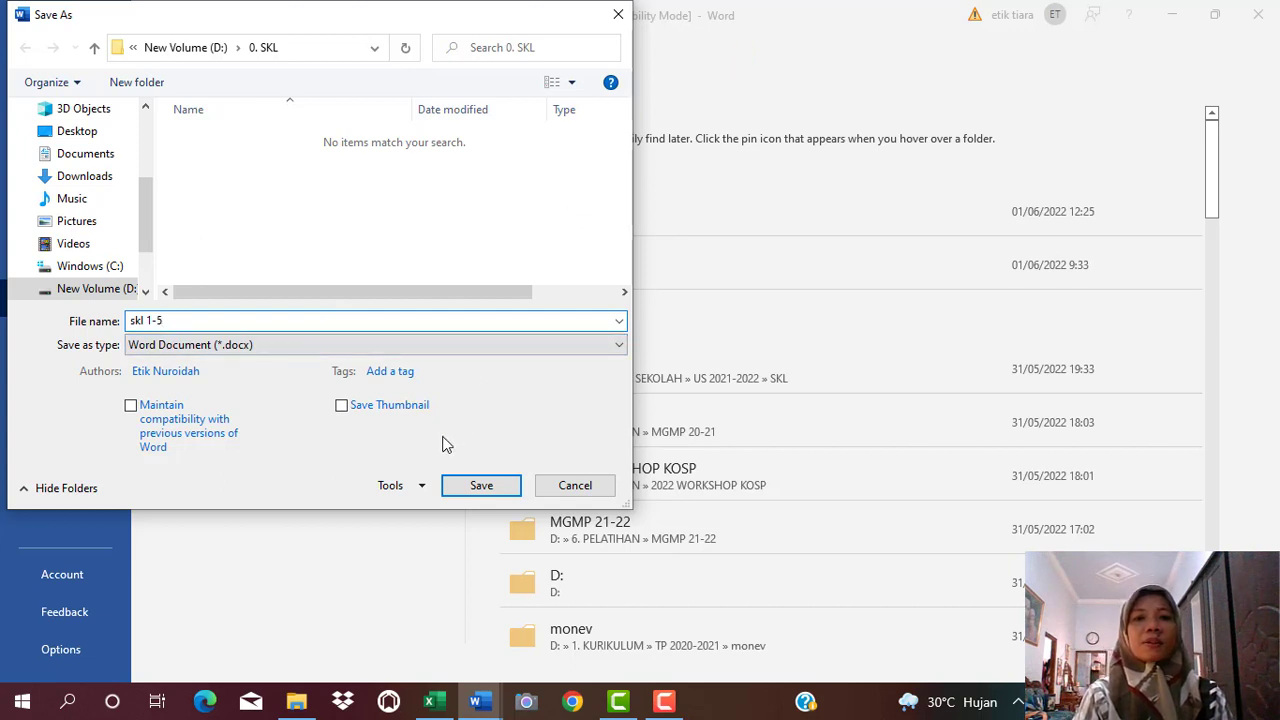
pyautogui.click(479, 488)
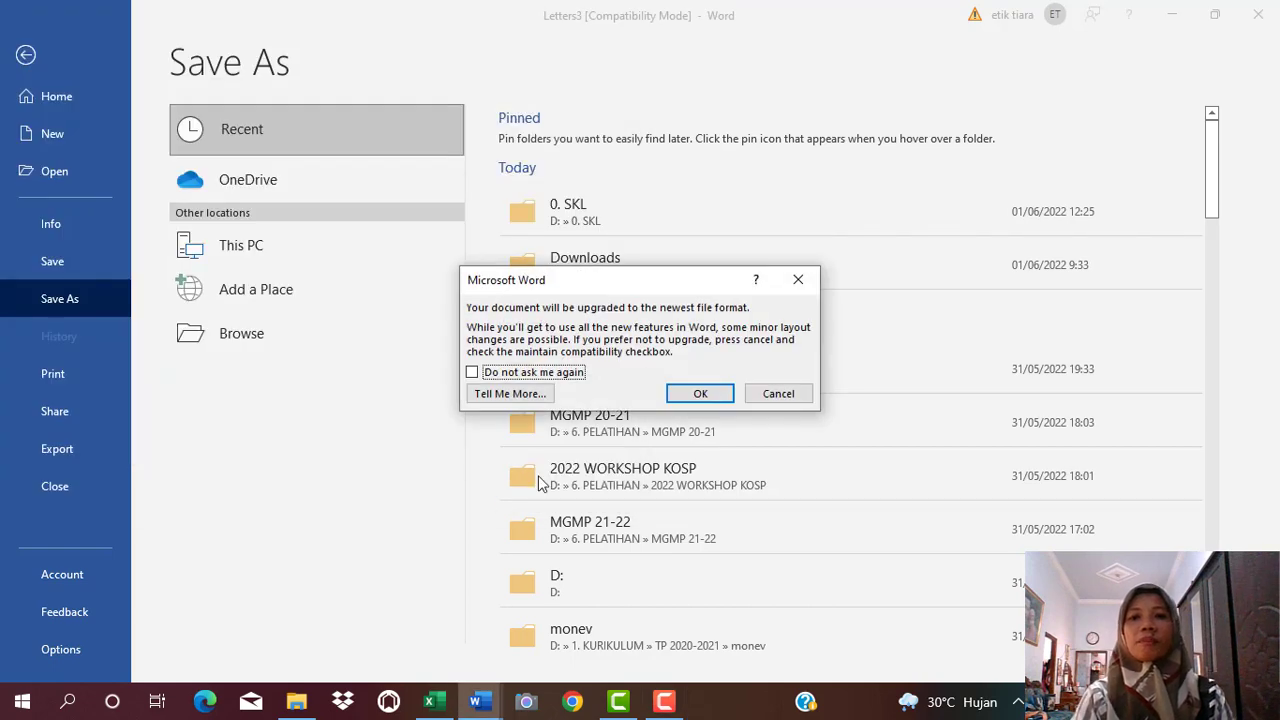
pyautogui.click(700, 393)
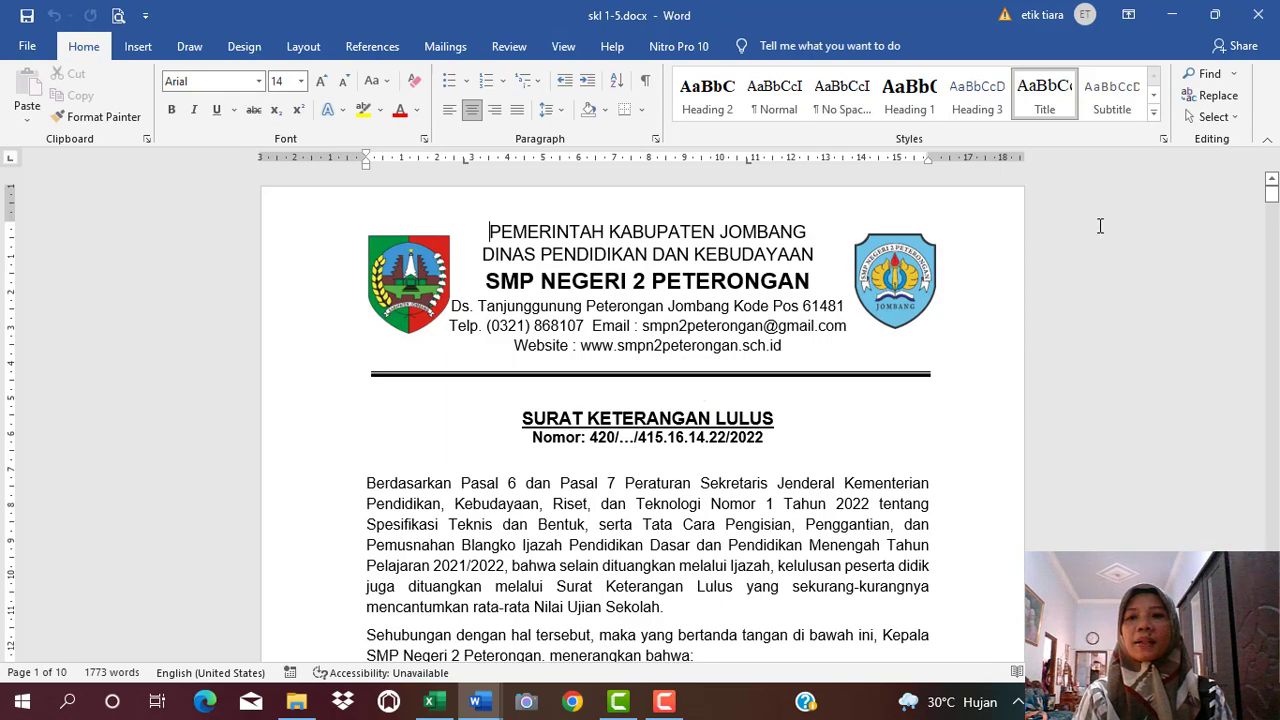
pyautogui.moveTo(1271, 195)
pyautogui.mouseDown()
pyautogui.moveTo(1252, 392)
pyautogui.moveTo(1259, 472)
pyautogui.moveTo(1265, 190)
pyautogui.mouseUp()
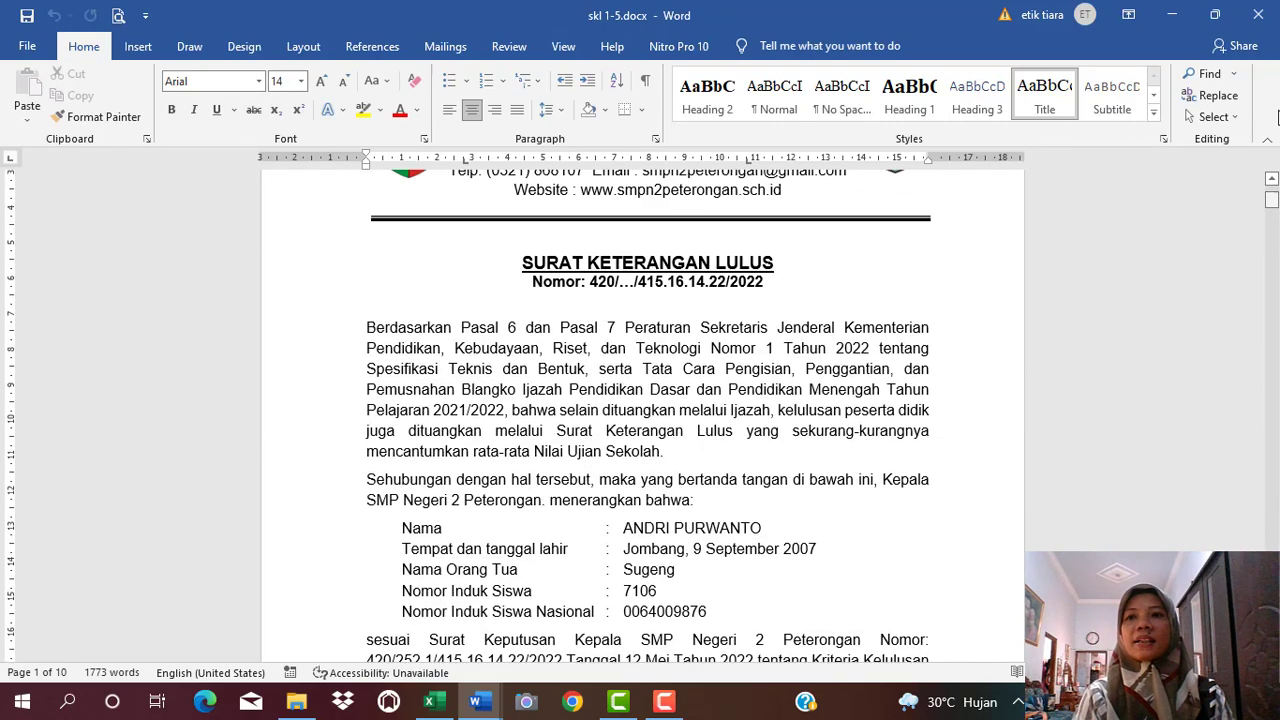
pyautogui.click(1261, 15)
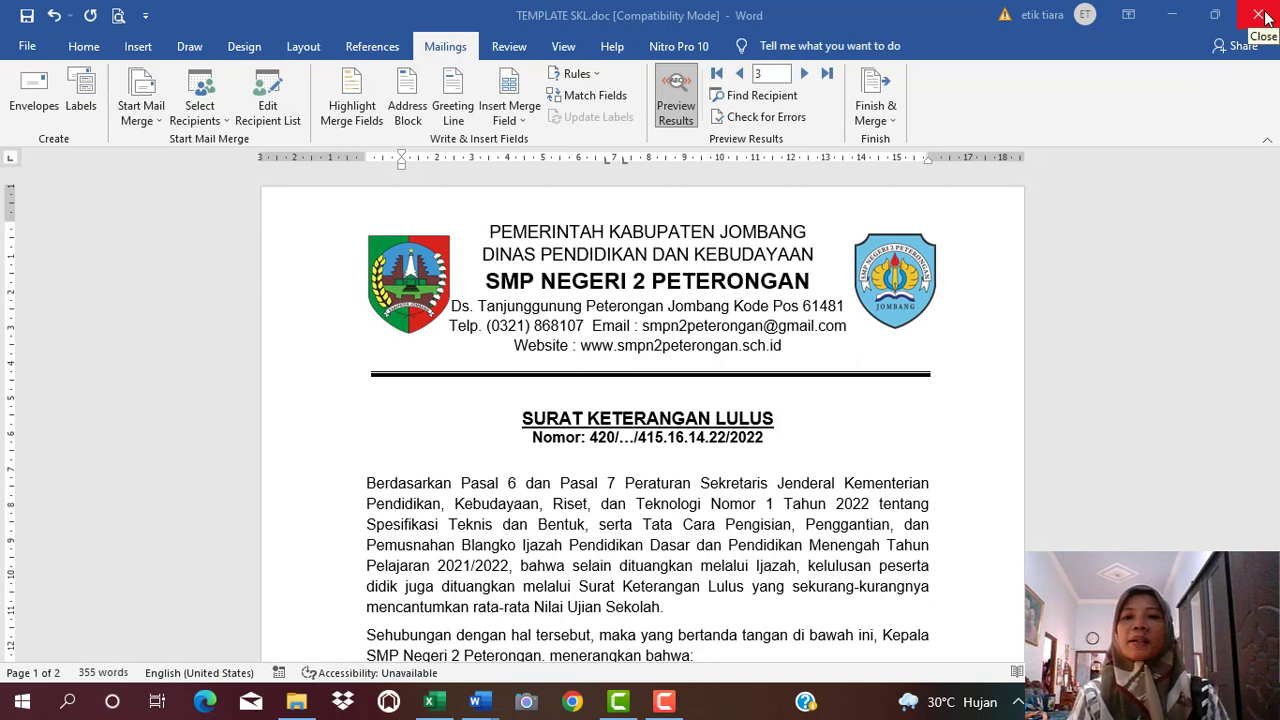
# Merge records 6 to 10 from the template into a new document of individual letters
pyautogui.click(870, 95)
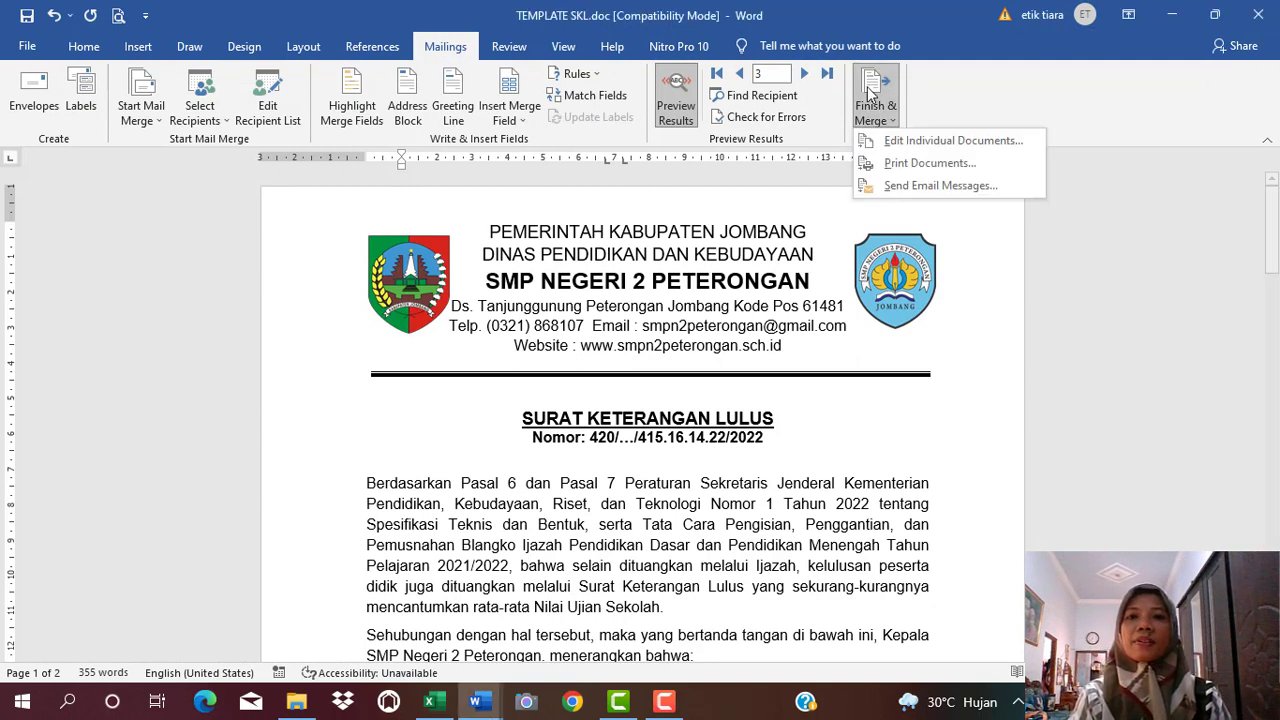
pyautogui.click(900, 139)
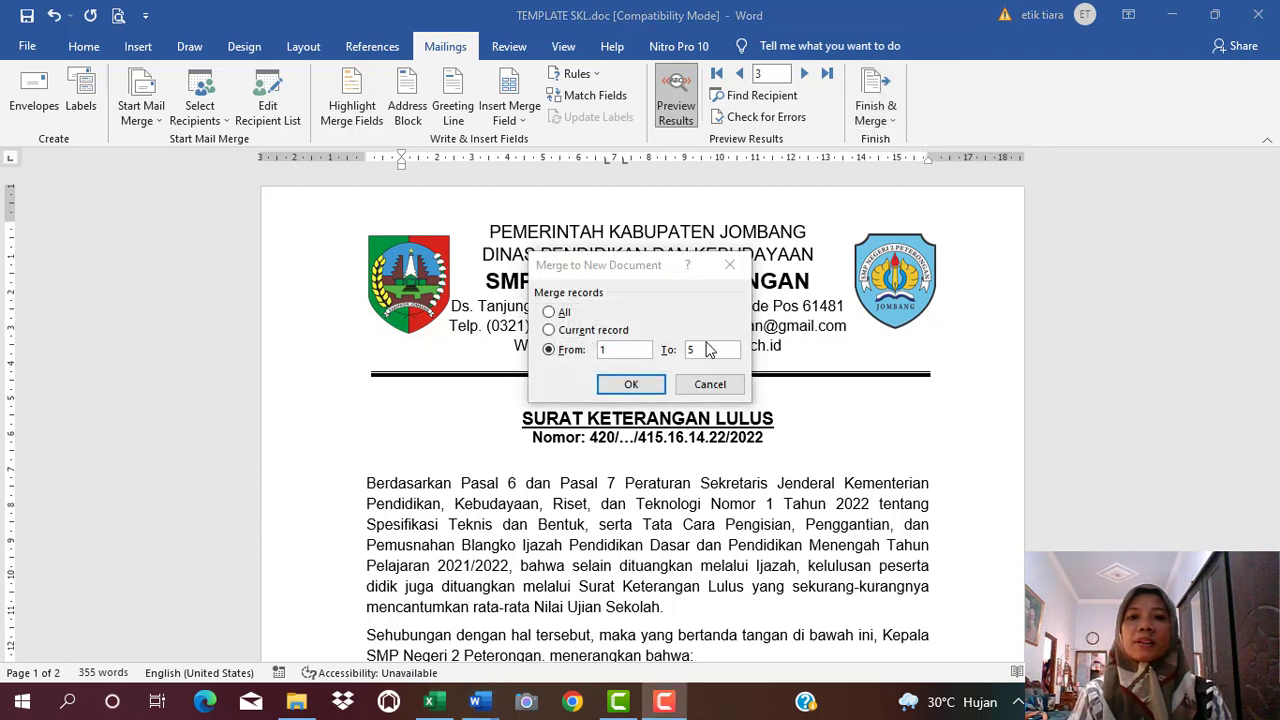
pyautogui.click(617, 350)
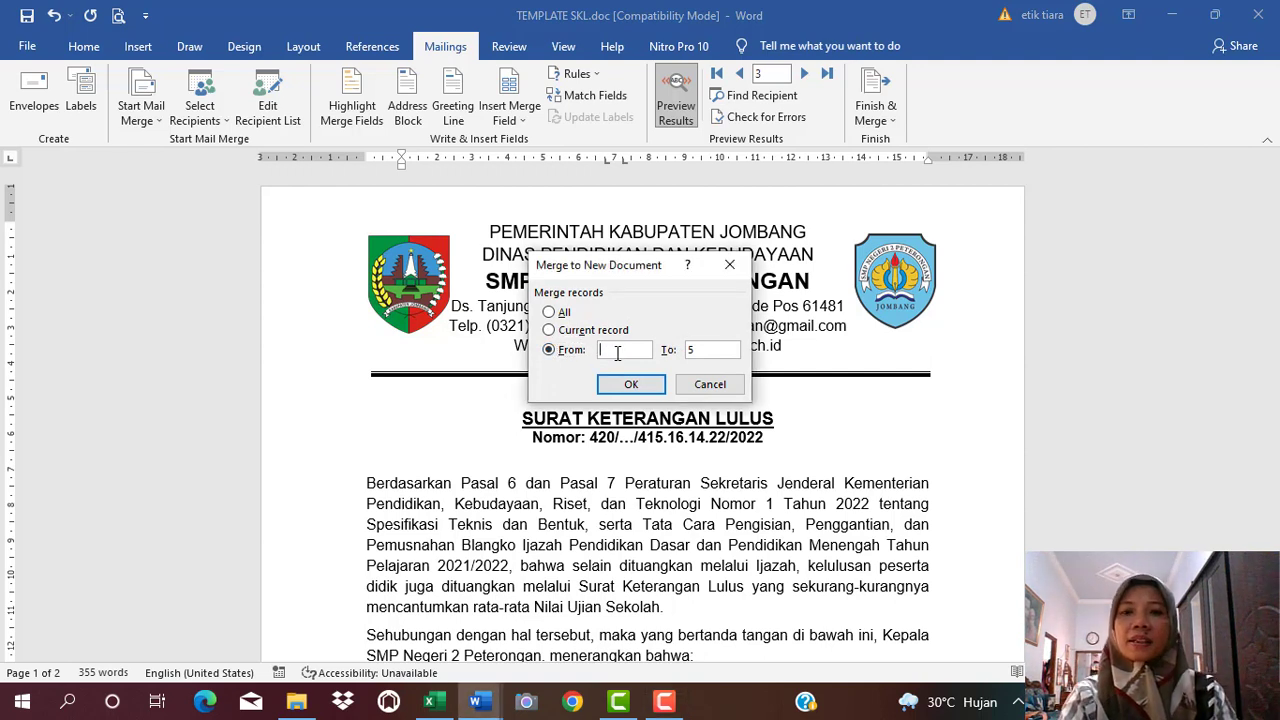
pyautogui.write('6')
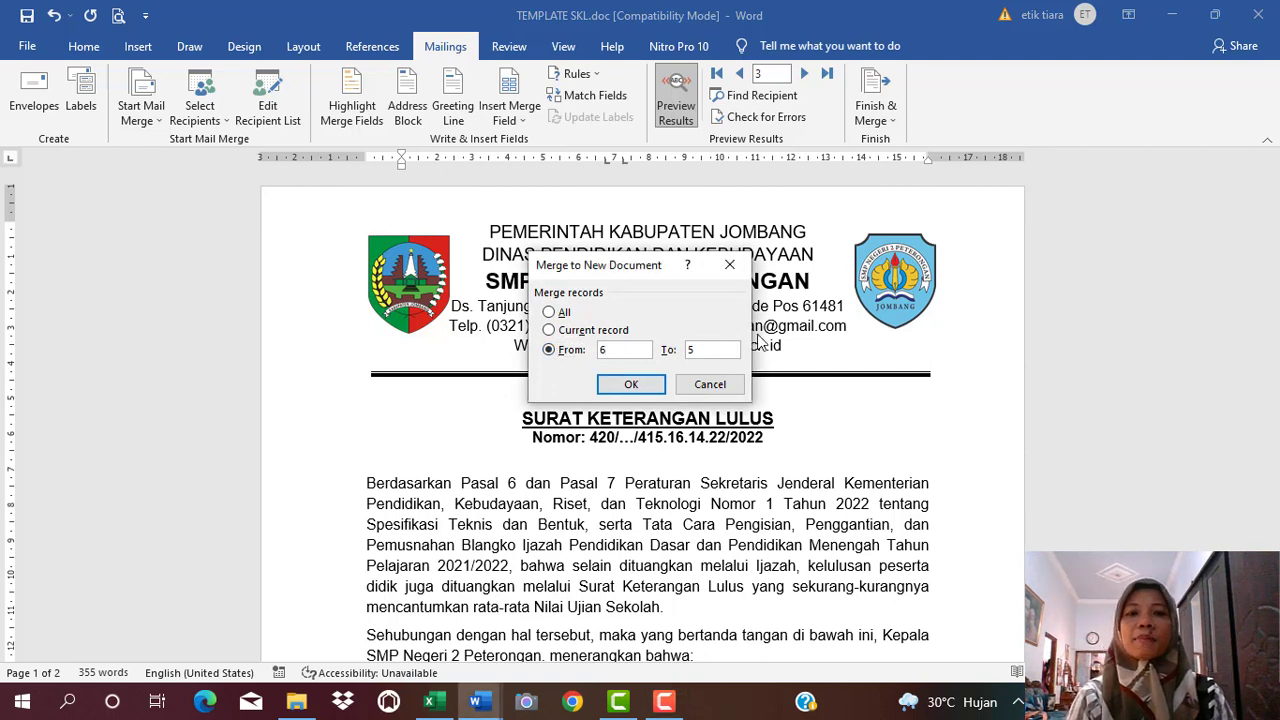
pyautogui.click(714, 352)
pyautogui.press('BackSpace')
pyautogui.write('10')
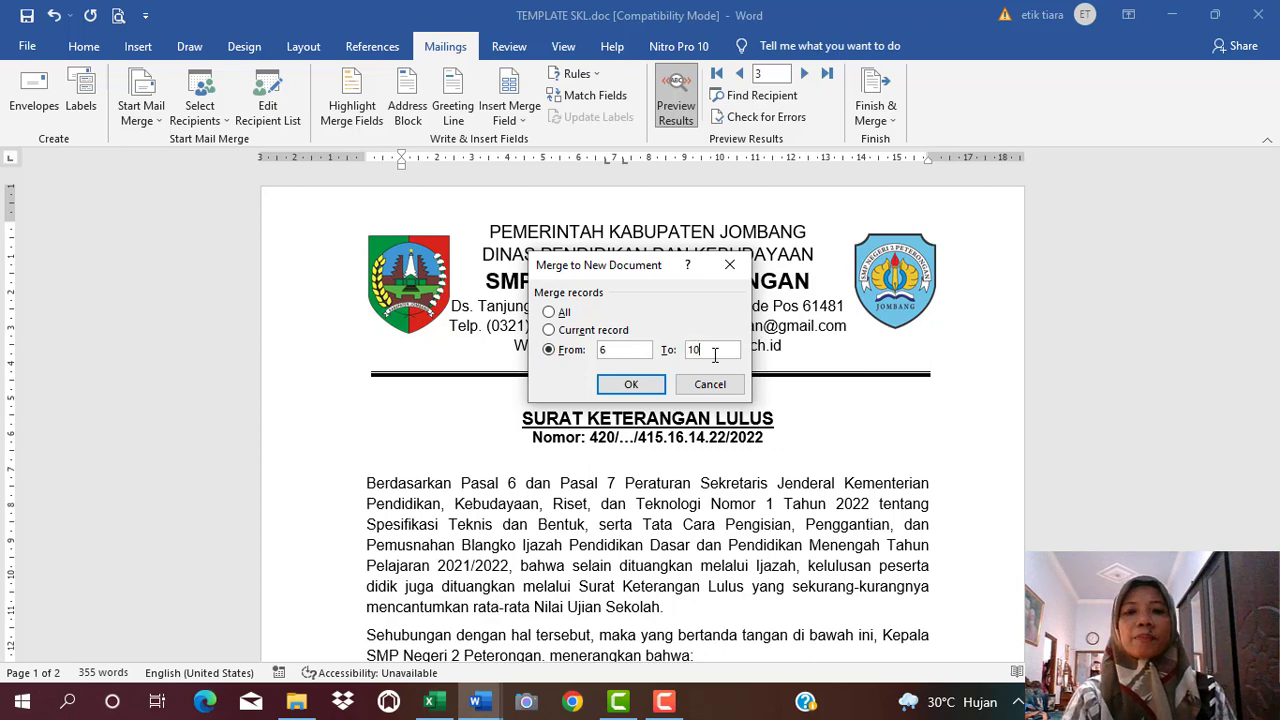
pyautogui.click(648, 390)
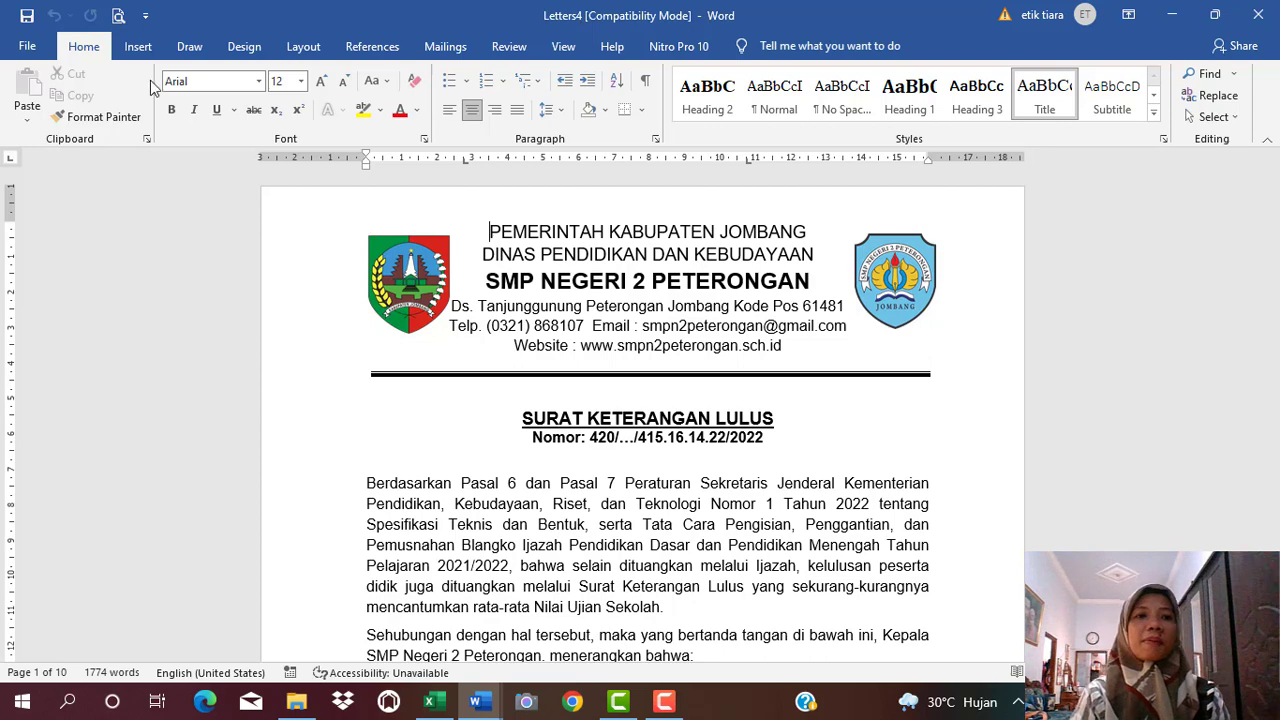
# Save the second batch of letters as skl 6-10 in the 0. SKL folder, accepting the format upgrade, and close it
pyautogui.click(27, 46)
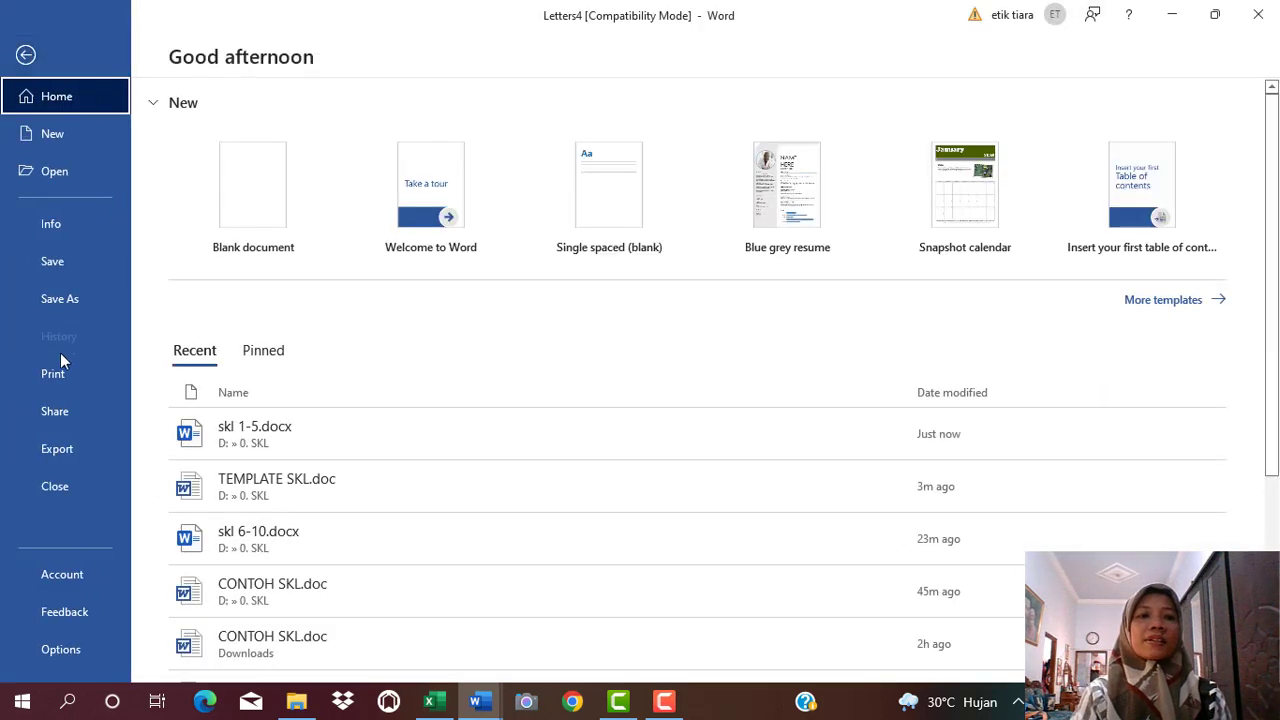
pyautogui.click(65, 309)
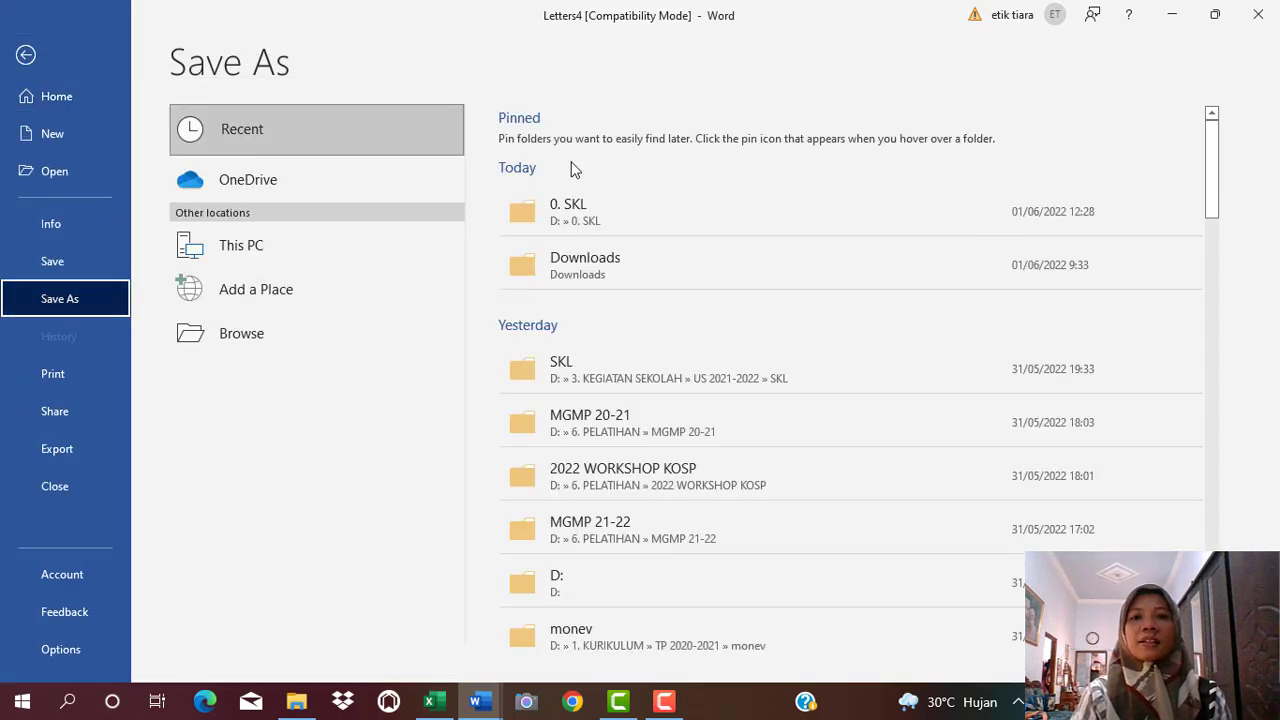
pyautogui.click(575, 205)
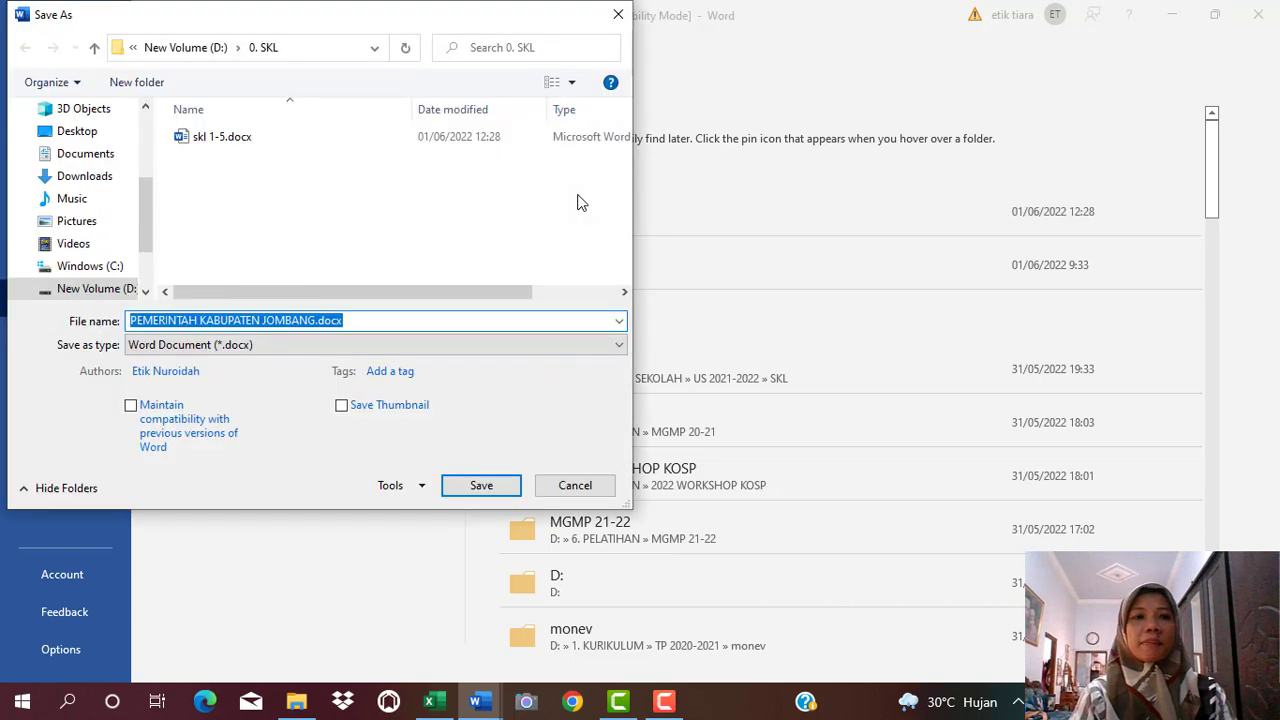
pyautogui.write('skl ')
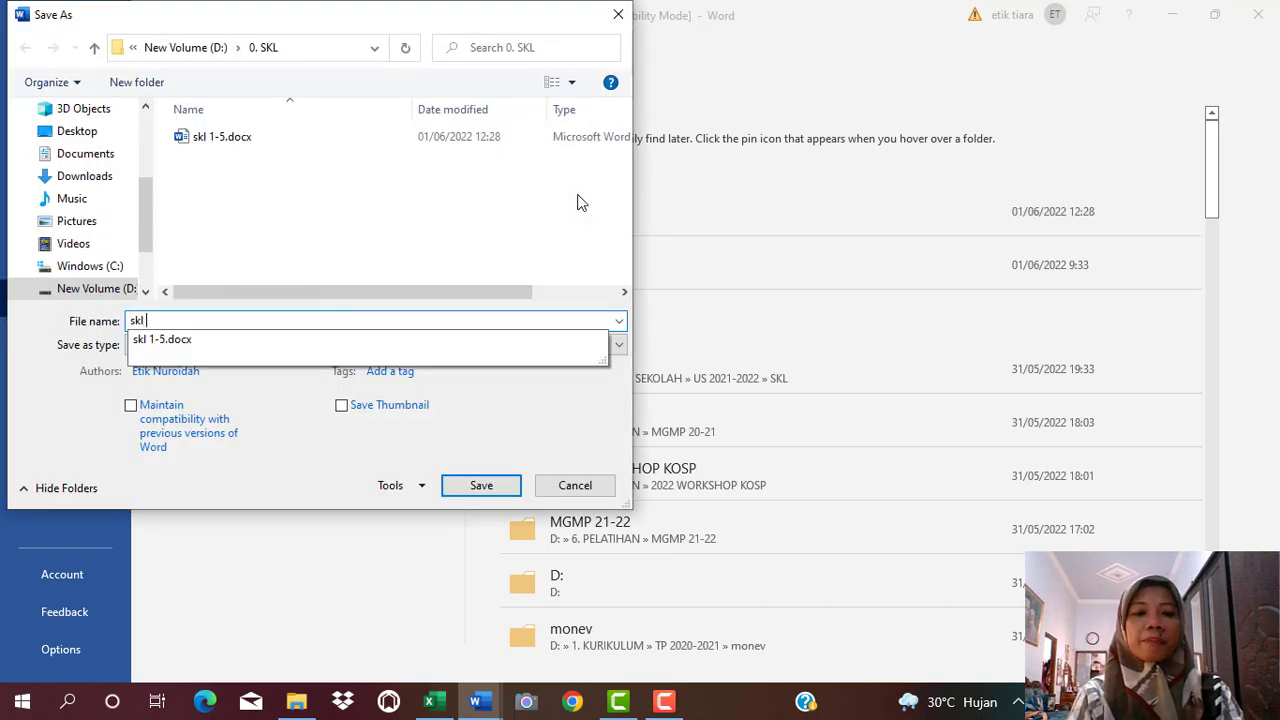
pyautogui.write('6-10')
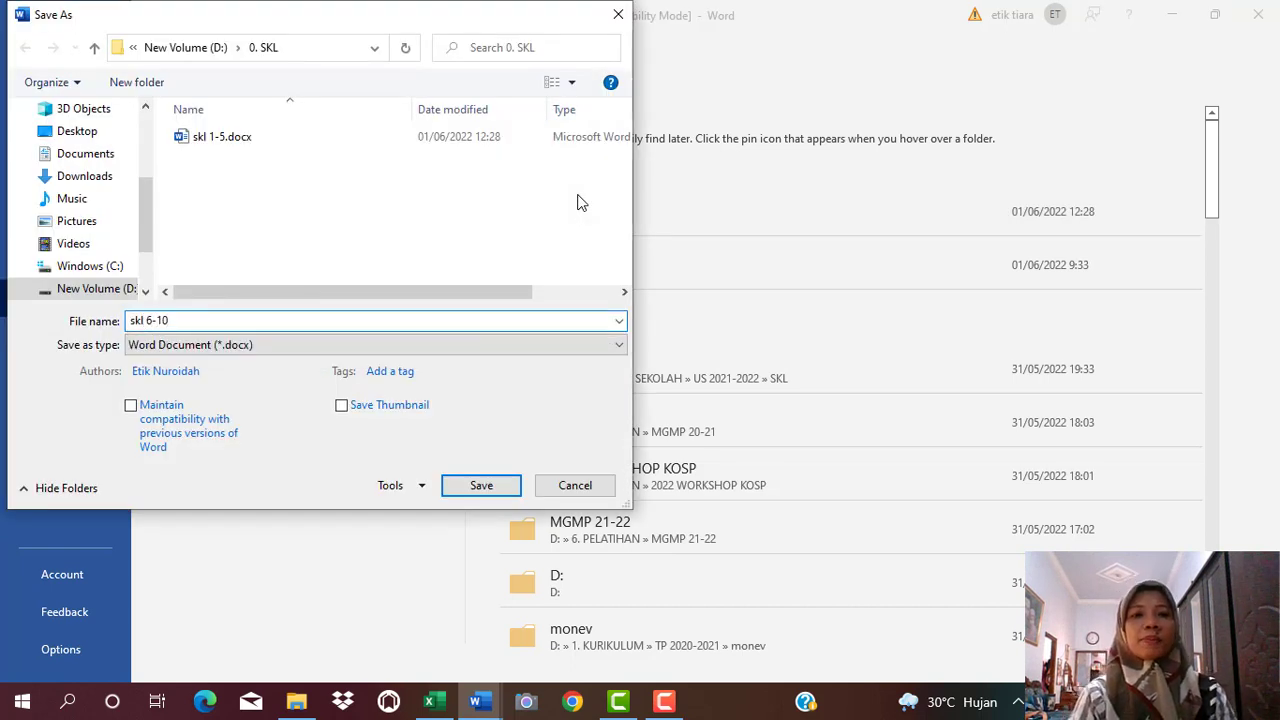
pyautogui.click(487, 491)
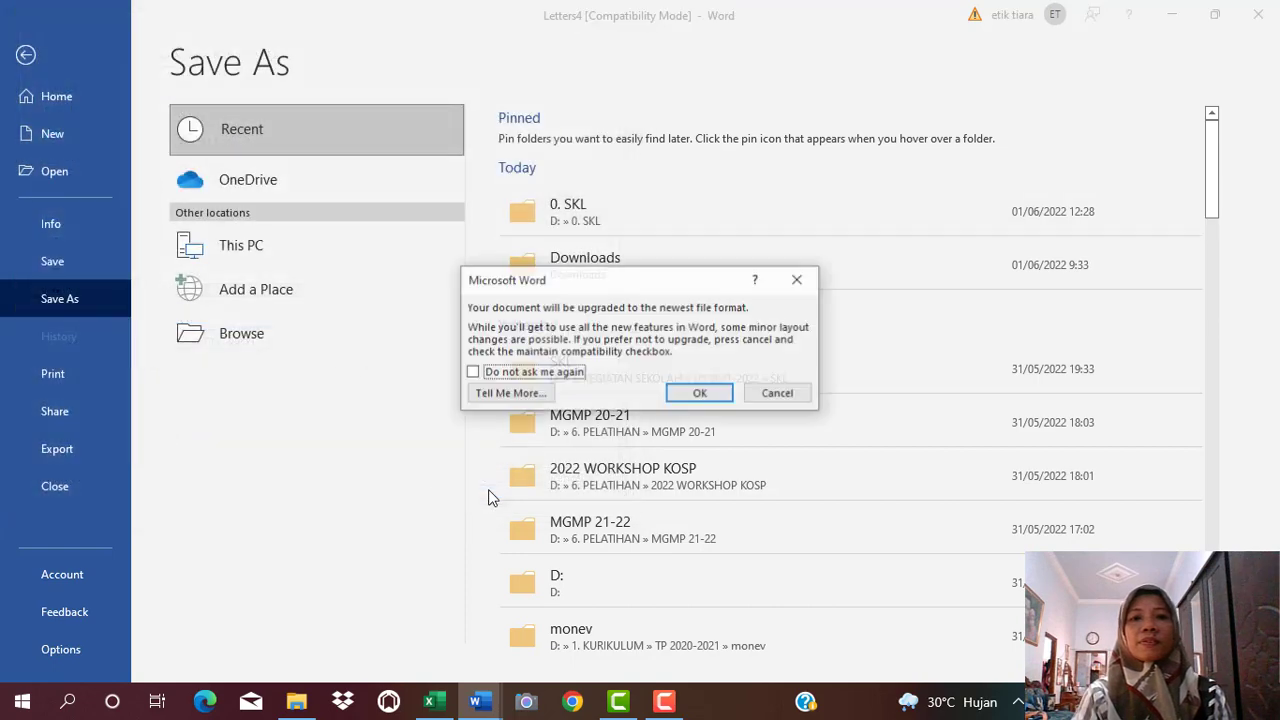
pyautogui.click(695, 394)
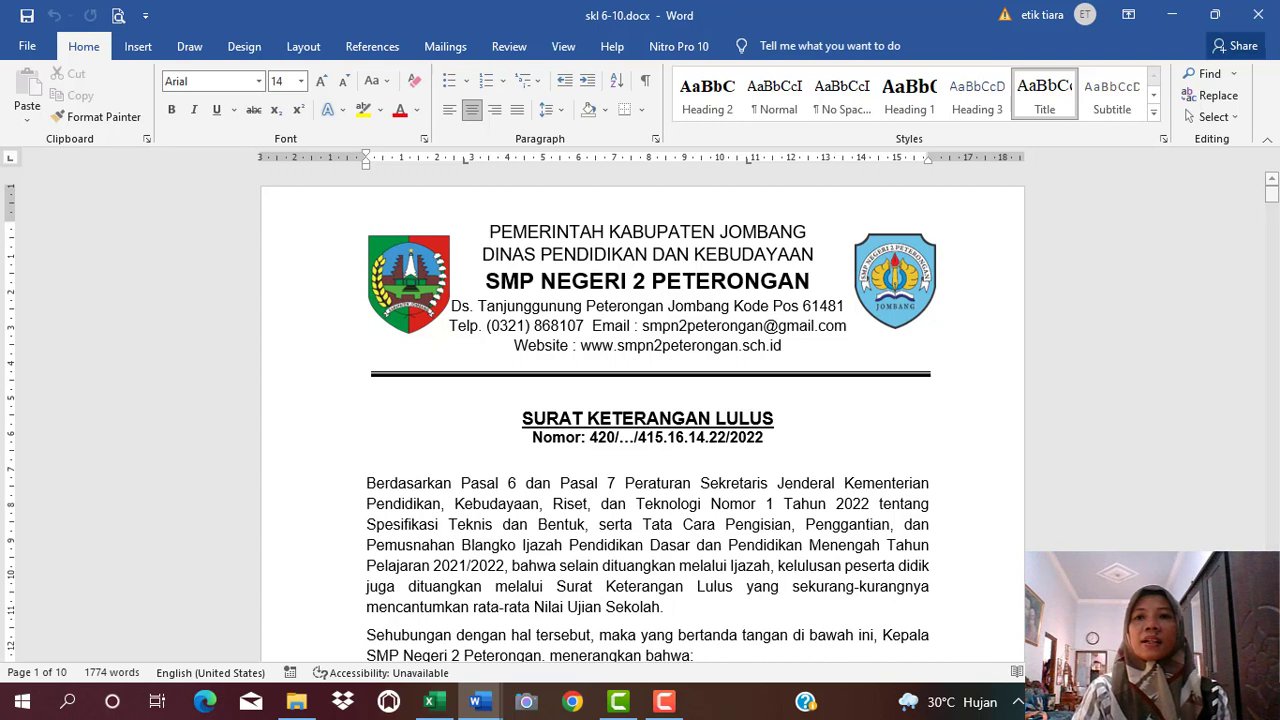
pyautogui.click(1259, 17)
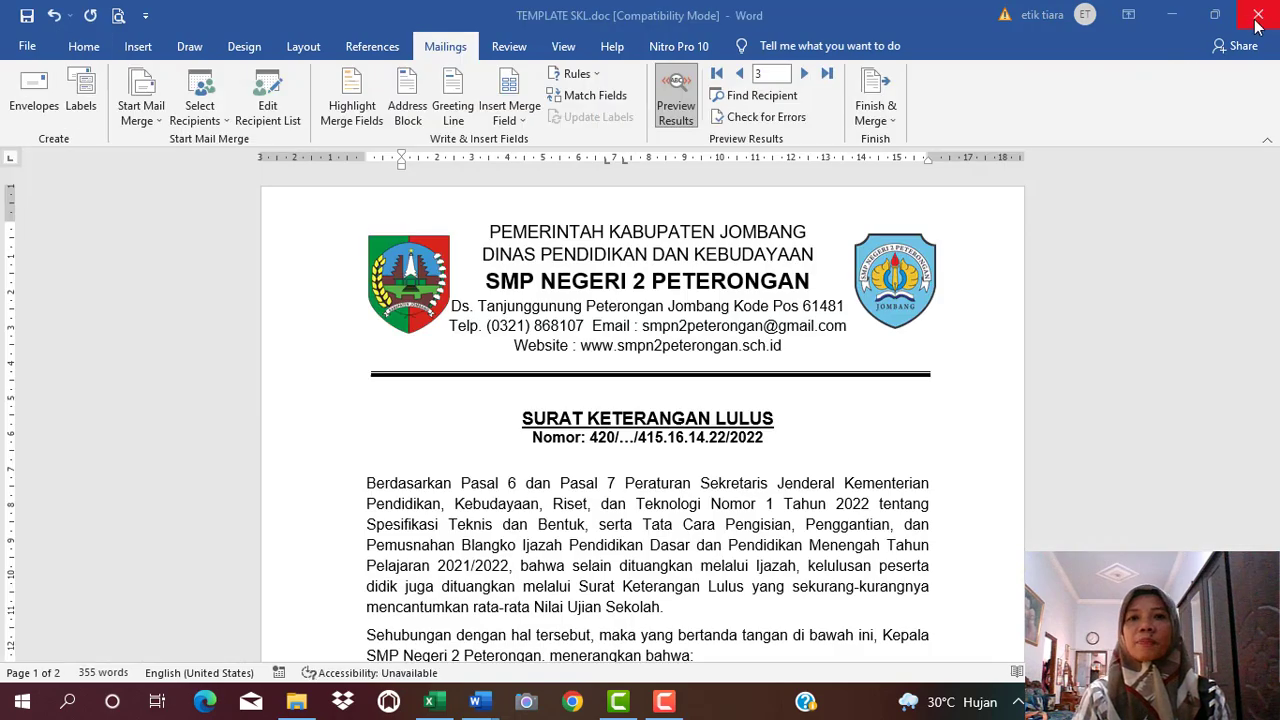
# Close TEMPLATE SKL.doc without saving its changes and return to the 0. SKL folder
pyautogui.click(1259, 17)
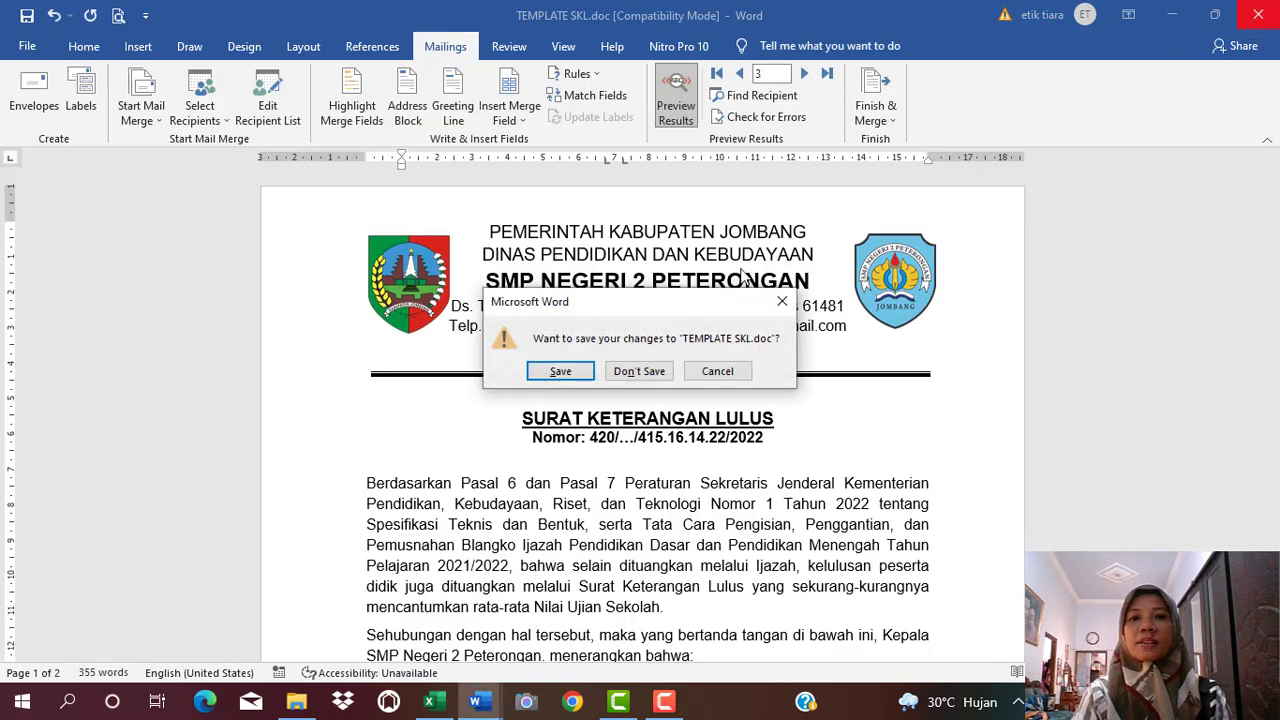
pyautogui.click(637, 371)
pyautogui.click(1259, 14)
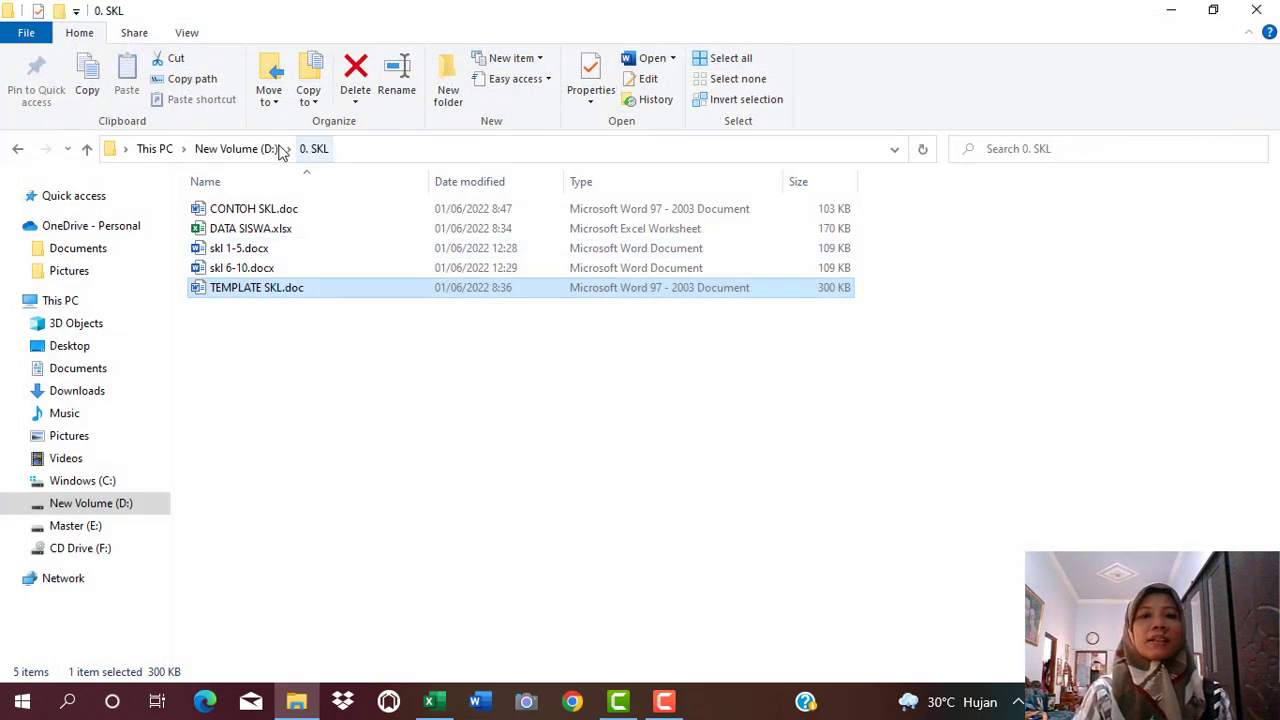
# Locate both saved letter files in the 0. SKL folder, and open skl 1-5.docx to check its letters
pyautogui.click(283, 255)
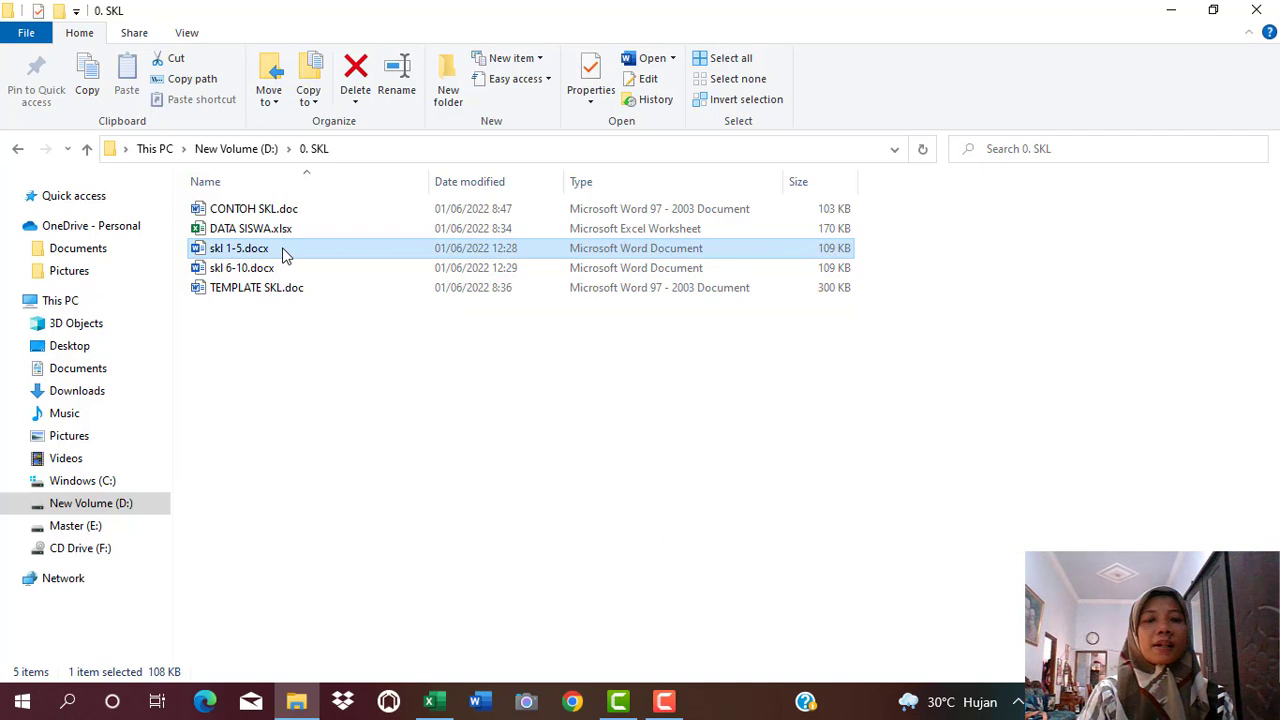
pyautogui.click(252, 275)
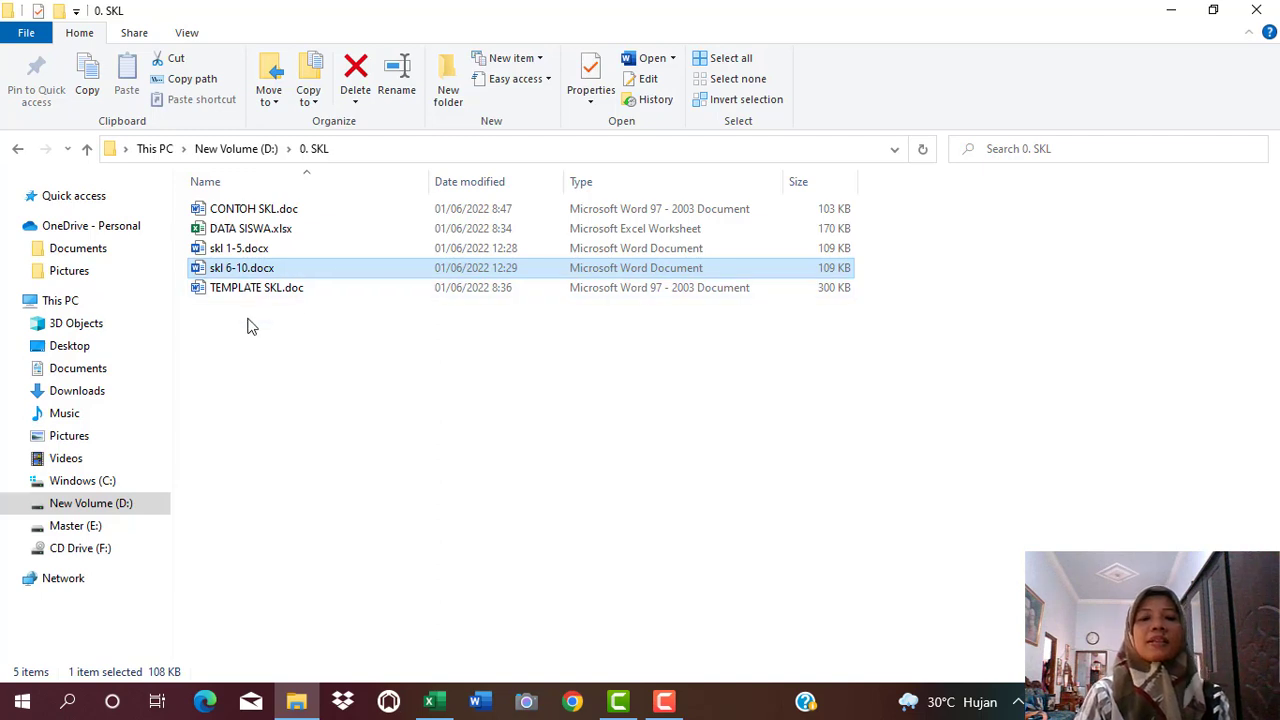
pyautogui.doubleClick(274, 253)
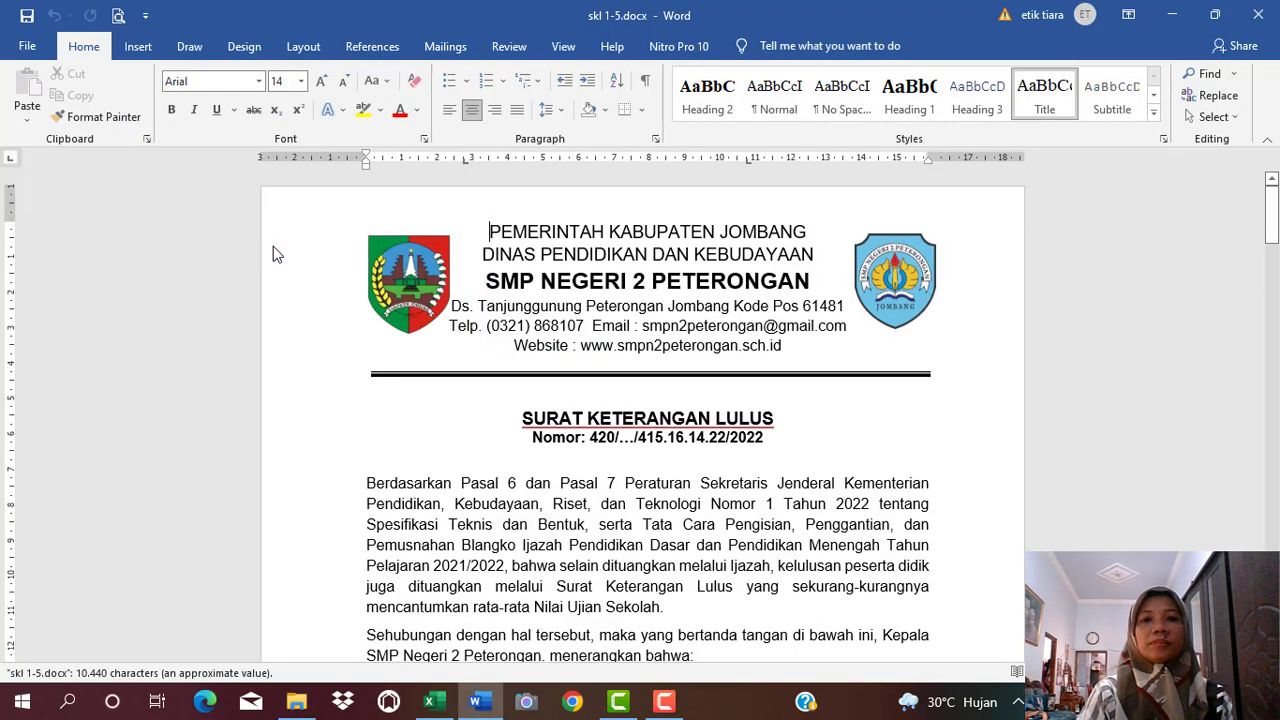
pyautogui.moveTo(1274, 203)
pyautogui.mouseDown()
pyautogui.moveTo(1272, 342)
pyautogui.moveTo(1272, 193)
pyautogui.mouseUp()
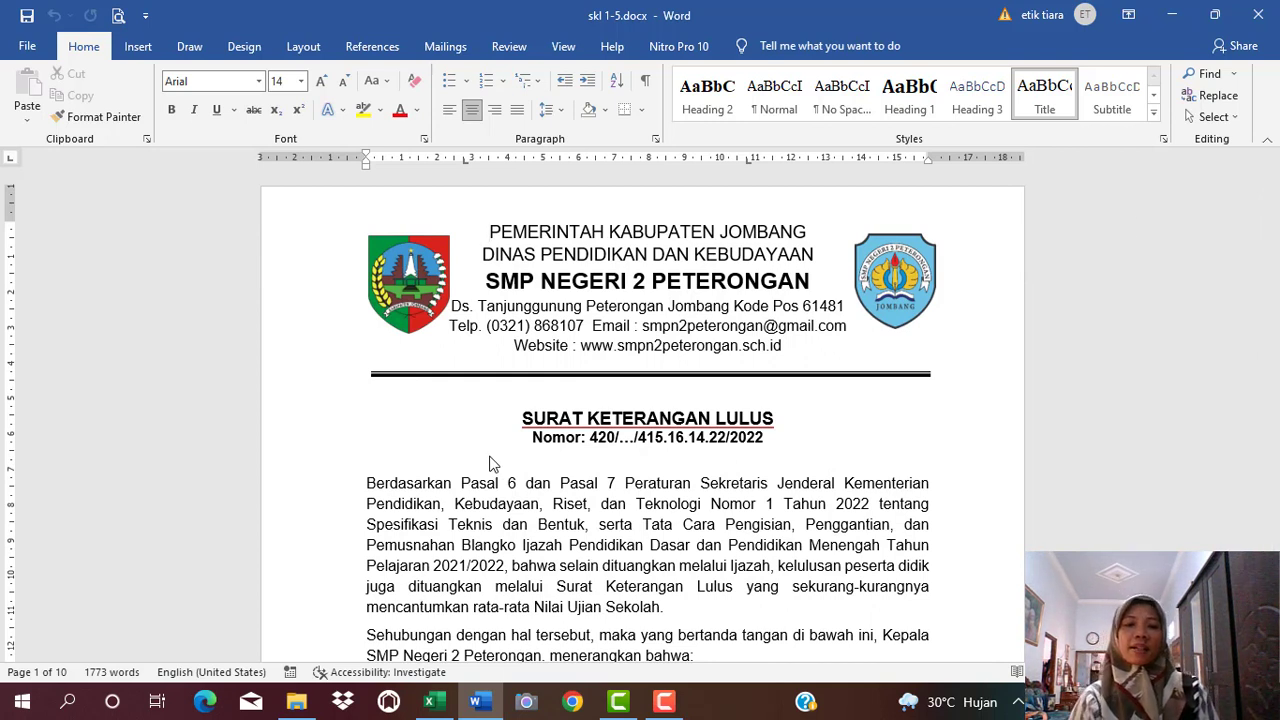